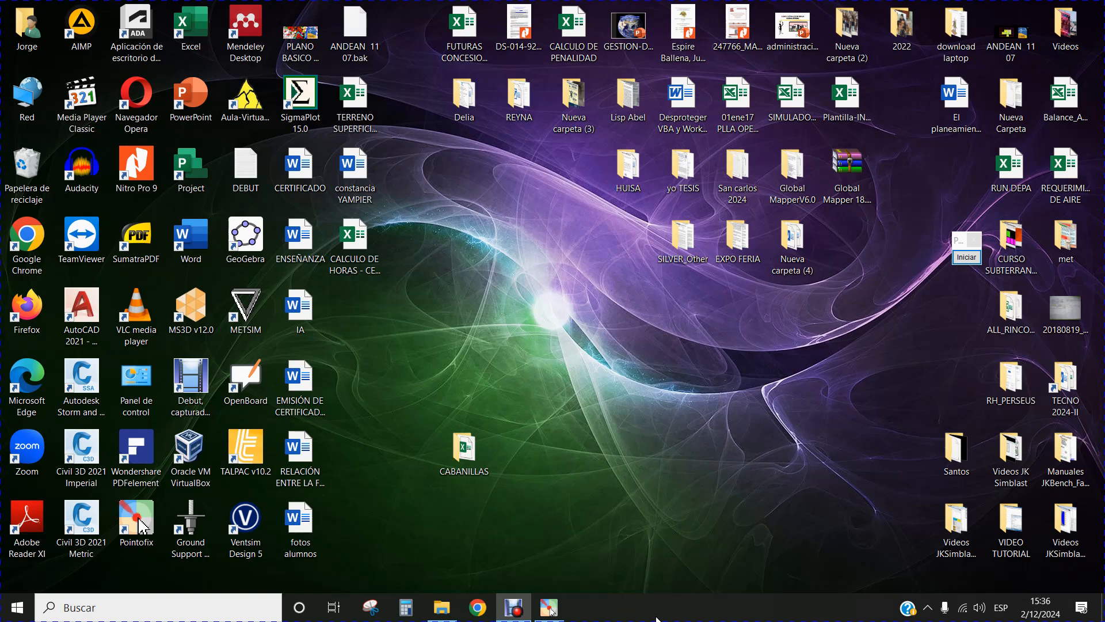
Open the TOPODROI folder on the Windows (C:) drive in File Explorer.
left_click(454, 614)
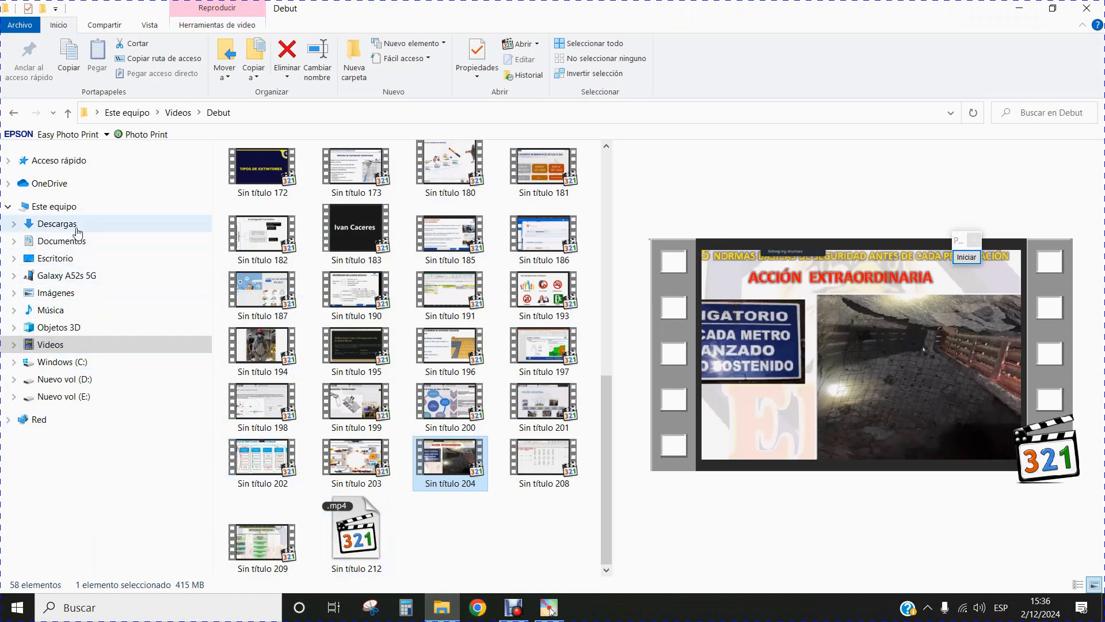
left_click(70, 362)
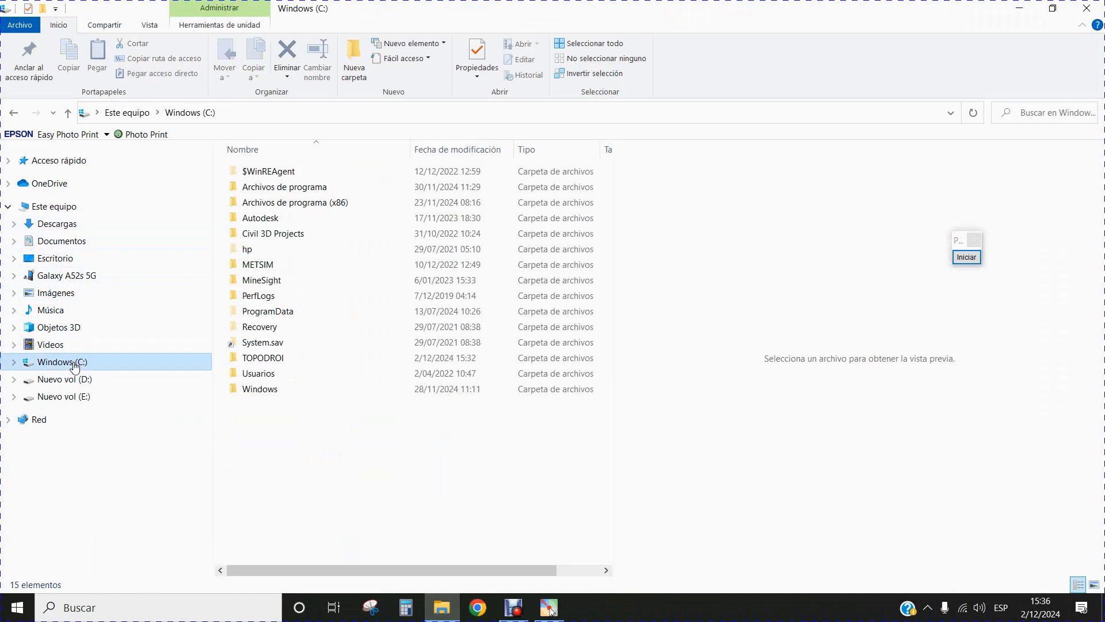
double_click(288, 357)
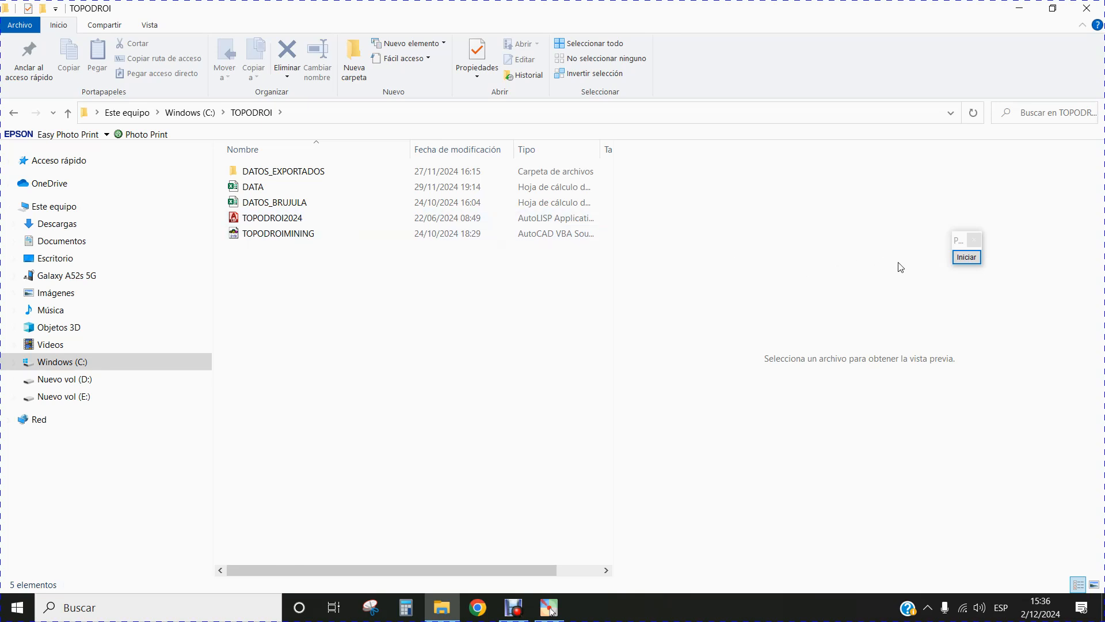
Highlight the DATOS_BRUJULA file with a blue Pointofix rectangle and end the annotation session.
left_click(966, 256)
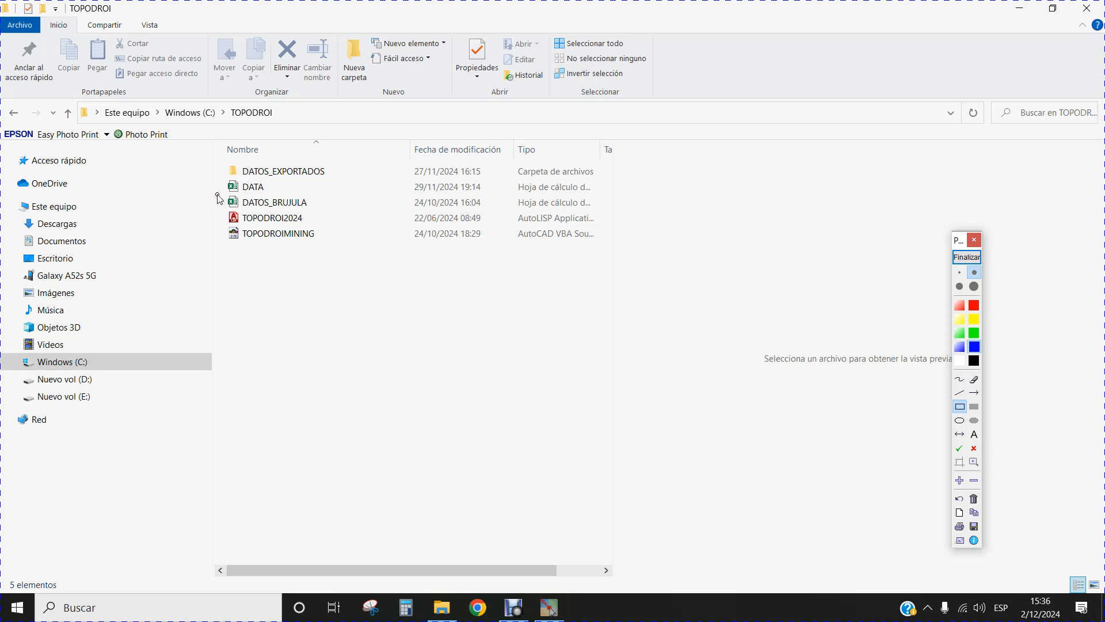
left_click_drag(219, 194, 619, 212)
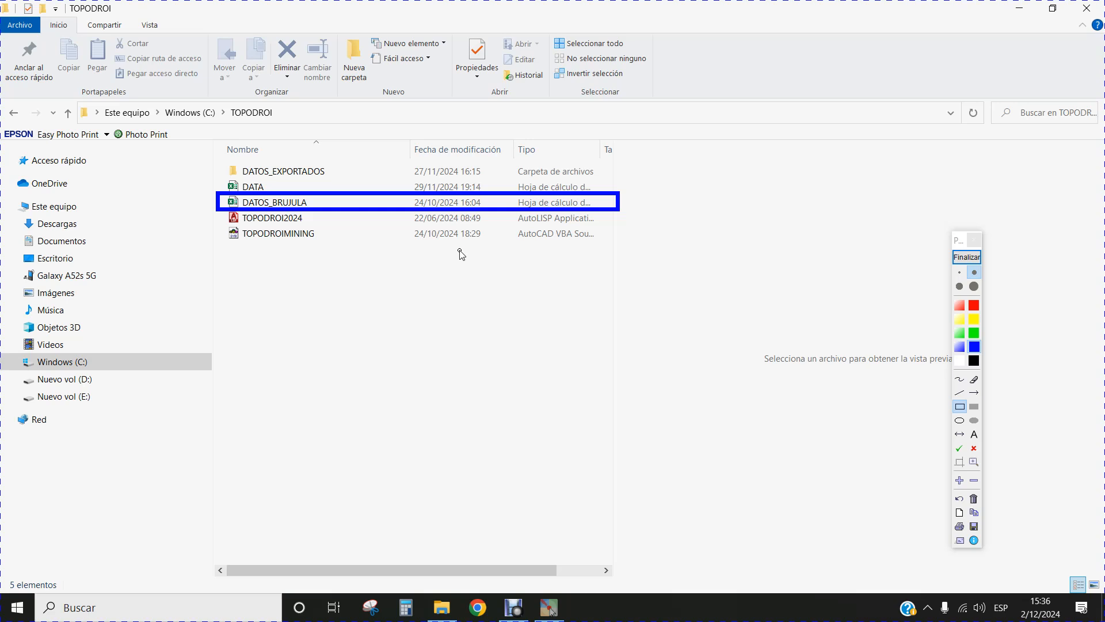
left_click(966, 259)
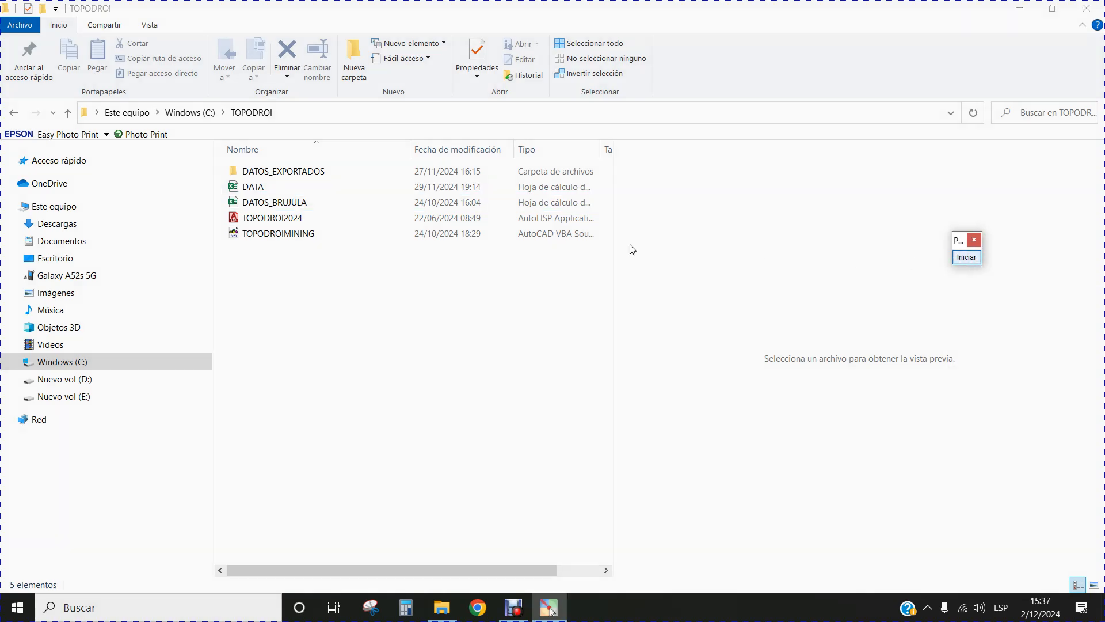
Open the DATOS_BRUJULA workbook in Excel and enlarge the DATA sheet to 130% zoom.
left_click(296, 202)
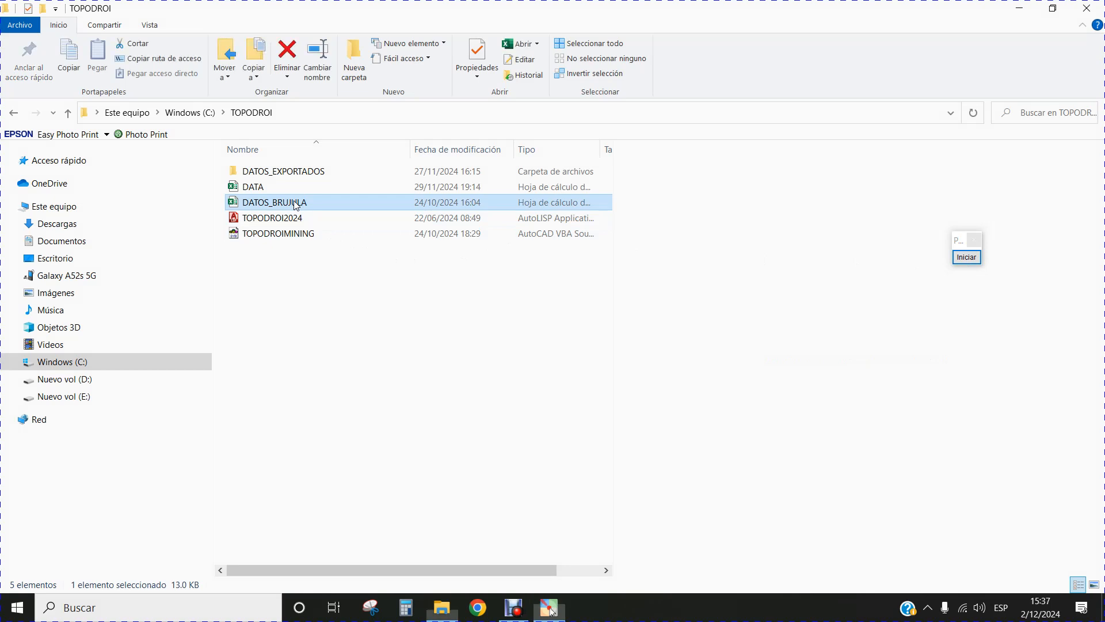
left_click(296, 202)
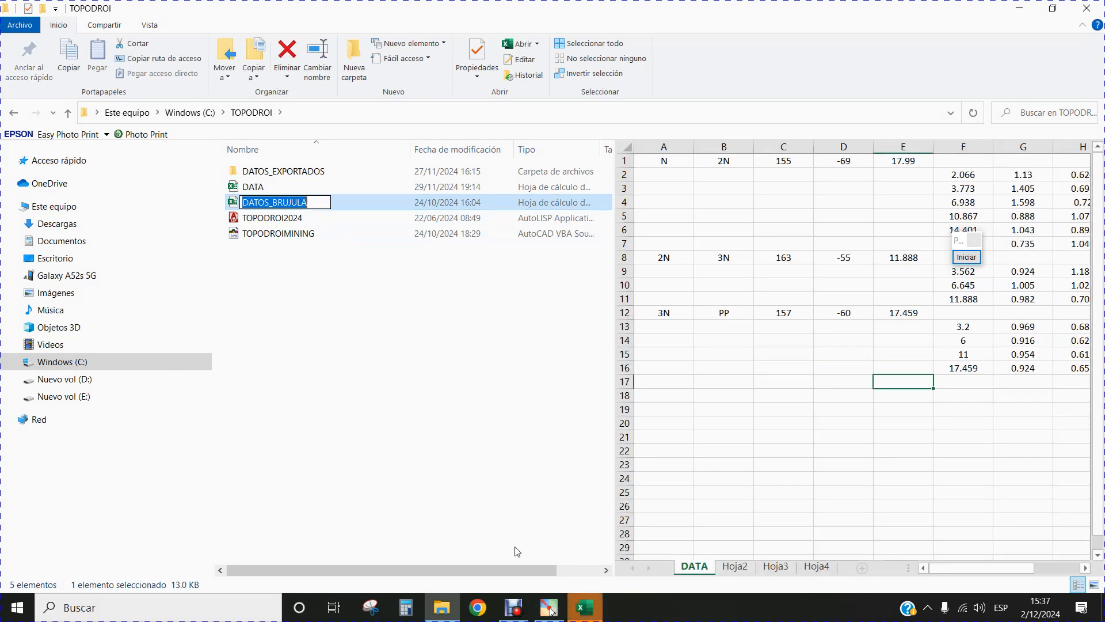
left_click(584, 608)
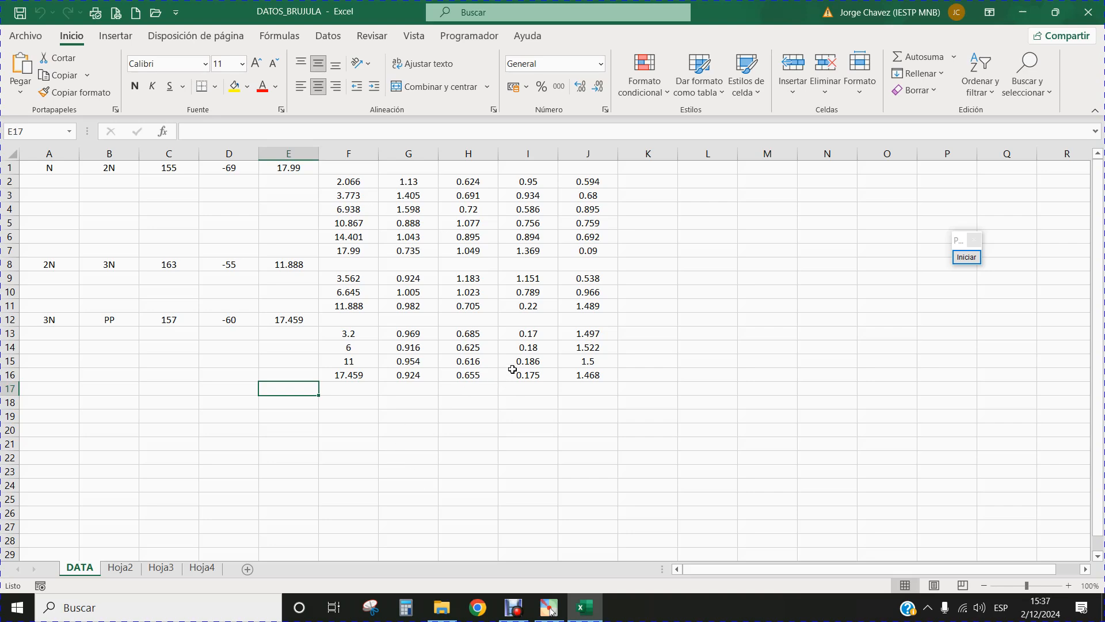
left_click(1069, 586)
left_click(1069, 586)
left_click(1069, 586)
left_click(1069, 586)
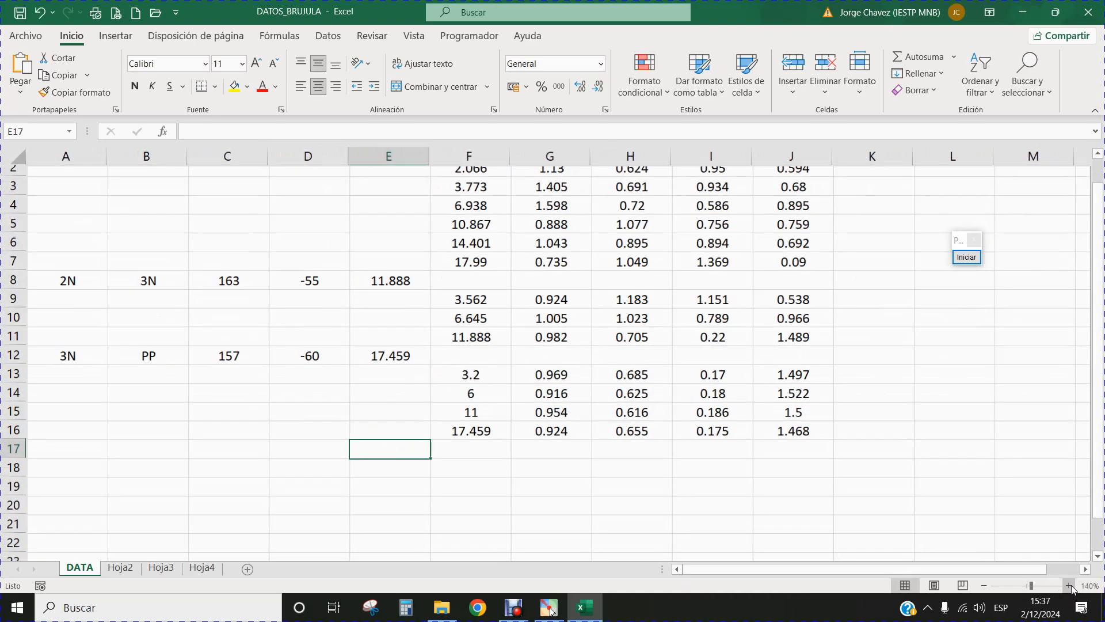
scroll(946, 441, "up", 1)
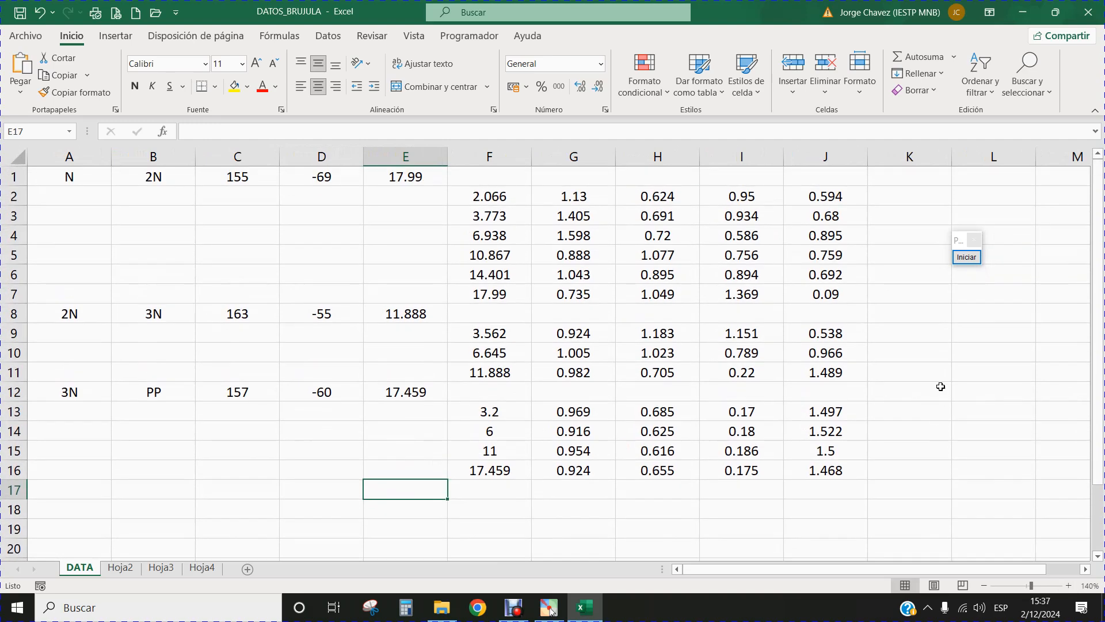
left_click(983, 585)
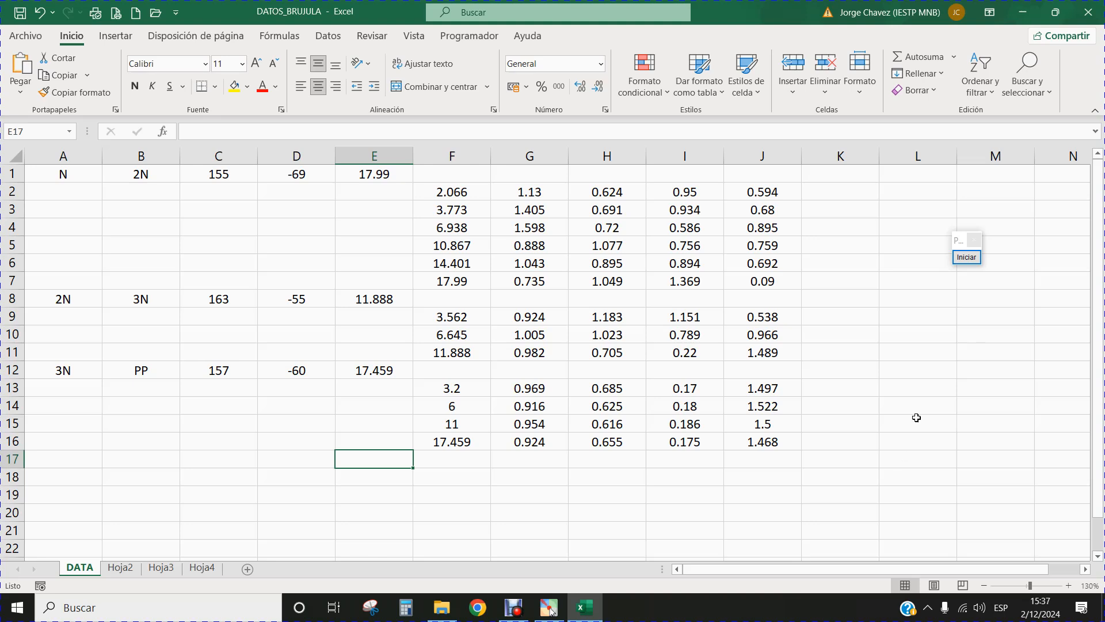
Start annotating with Pointofix, outline cells A1:E1 with a red rectangle and label it EJES.
left_click(973, 259)
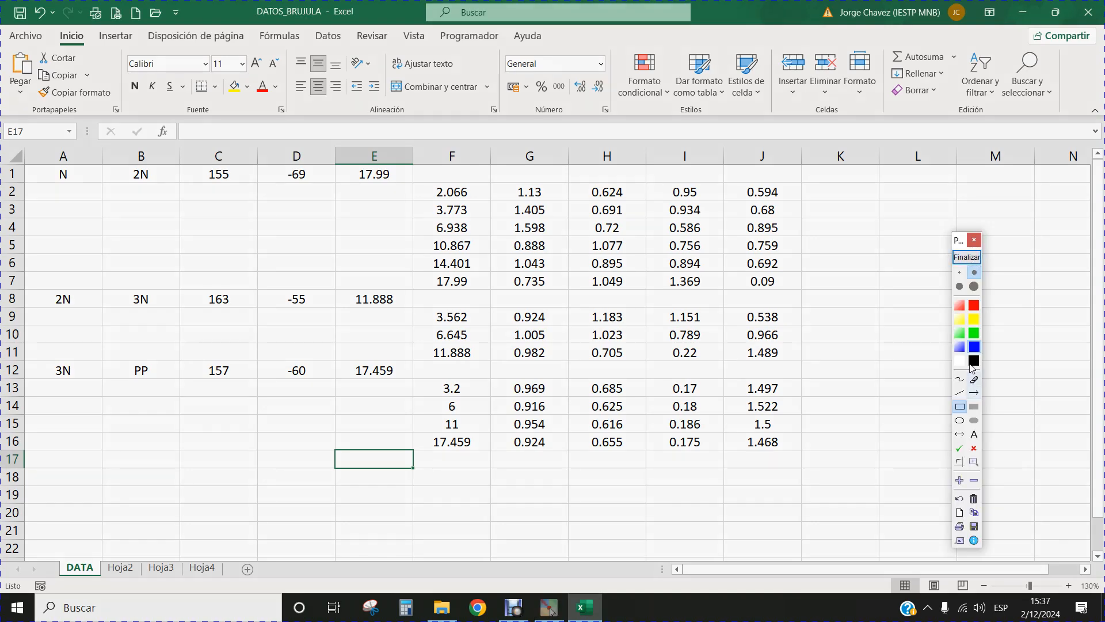
left_click(974, 307)
mouse_move(25, 167)
left_mouse_down()
mouse_move(197, 185)
mouse_move(413, 184)
left_mouse_up()
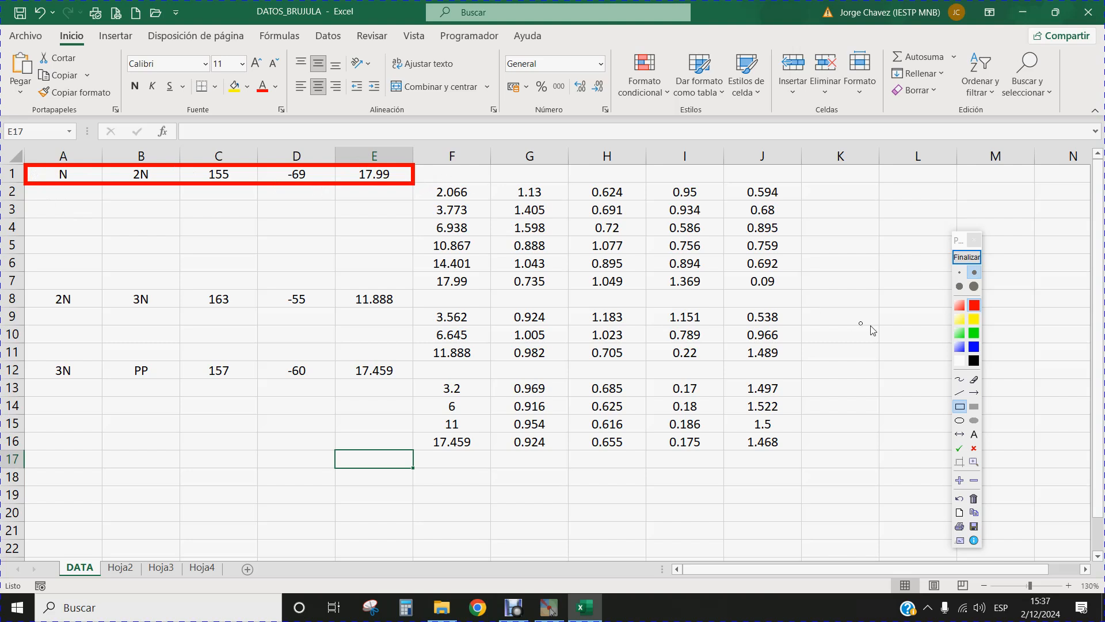
left_click(974, 434)
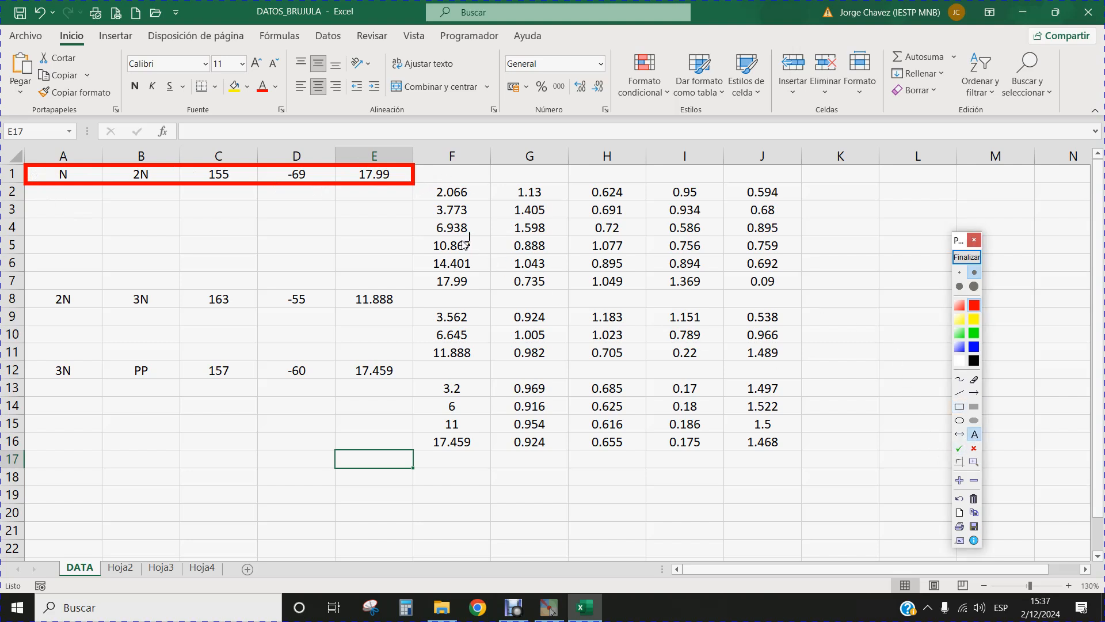
left_click(422, 171)
type("EJES")
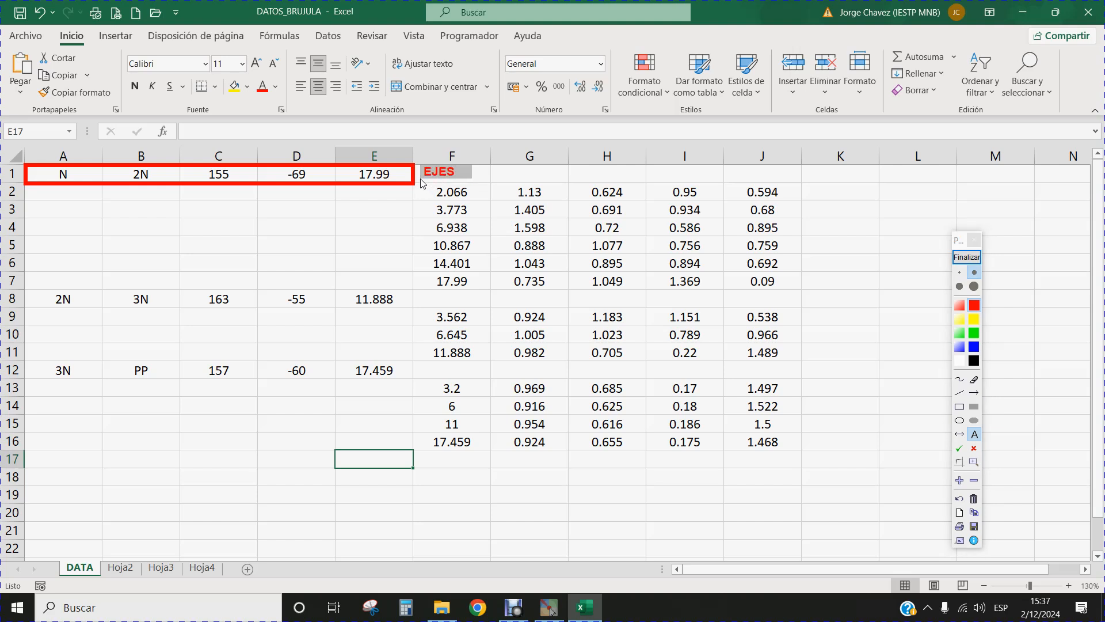
key("Return")
Add the red text labels "Pto Inicio" under cell A1 and "Pto Final" under cell B1.
left_click(31, 204)
type("Pti")
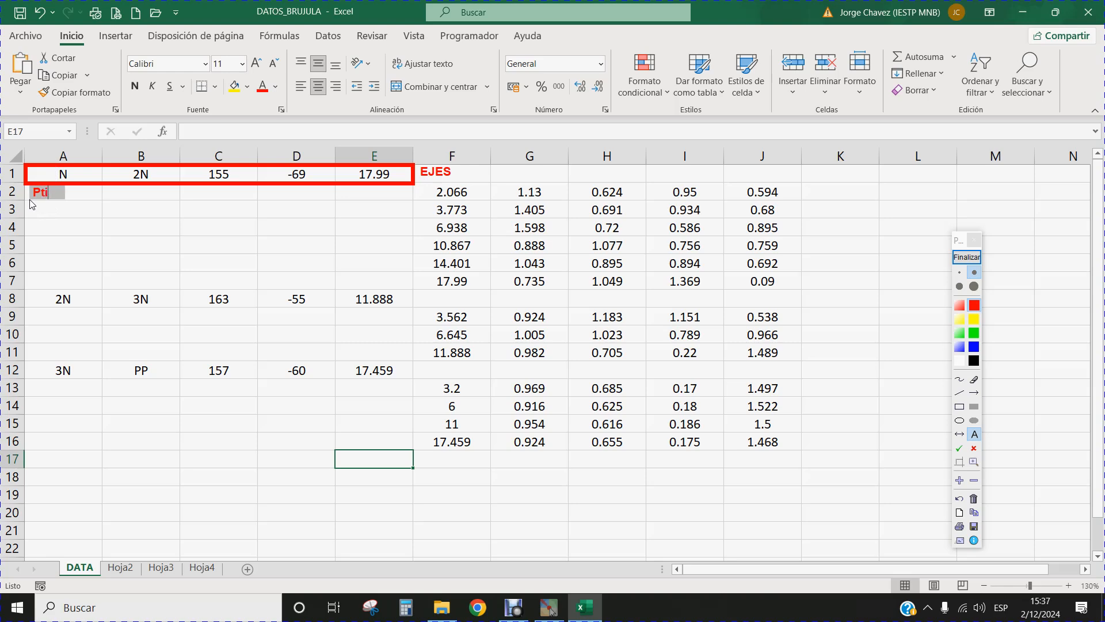
type("o Inicio")
left_click(110, 196)
left_click(106, 199)
type("Pto")
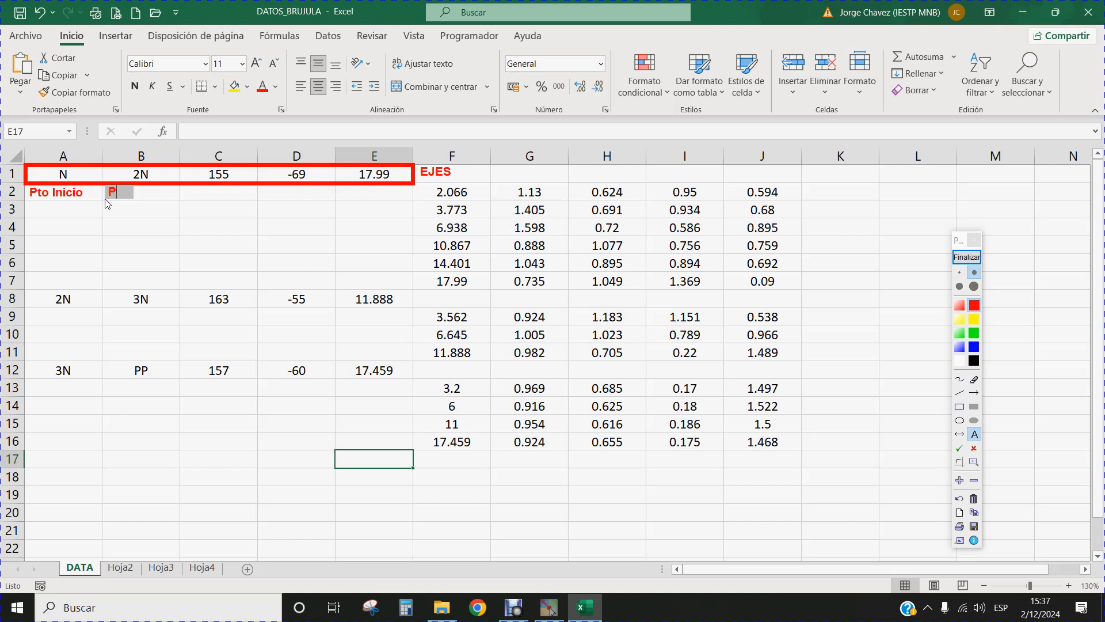
type(" Final")
left_click(105, 201)
Add the red text labels "Azimut" under cell C1 and "Ang Vert" under cell D1.
left_click(188, 201)
type("Azimut")
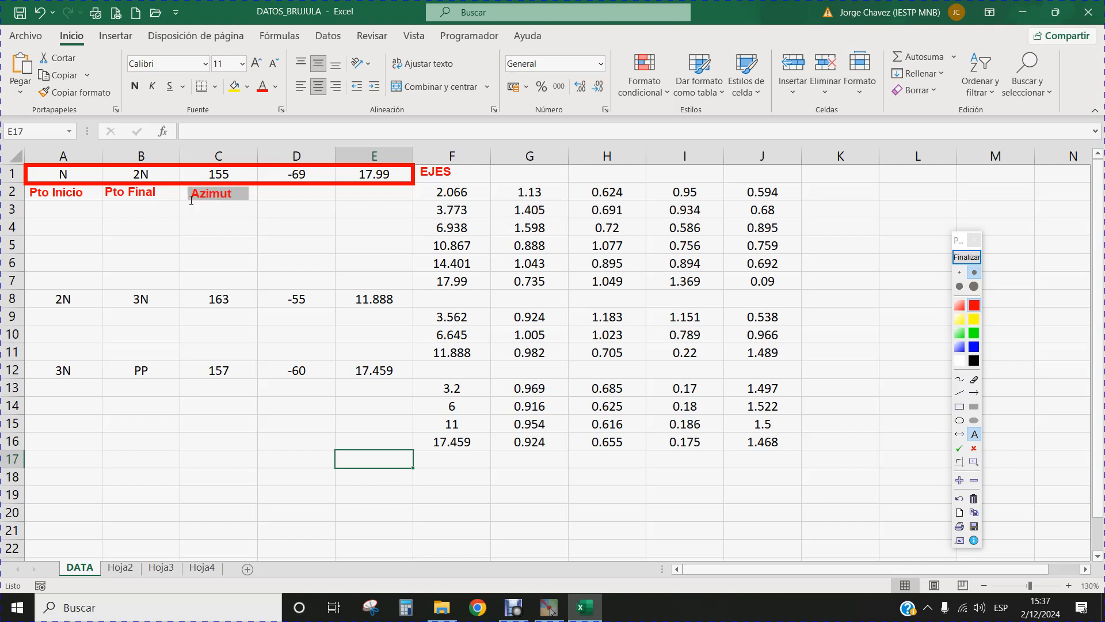
left_click(191, 200)
left_click(264, 205)
type("Ang")
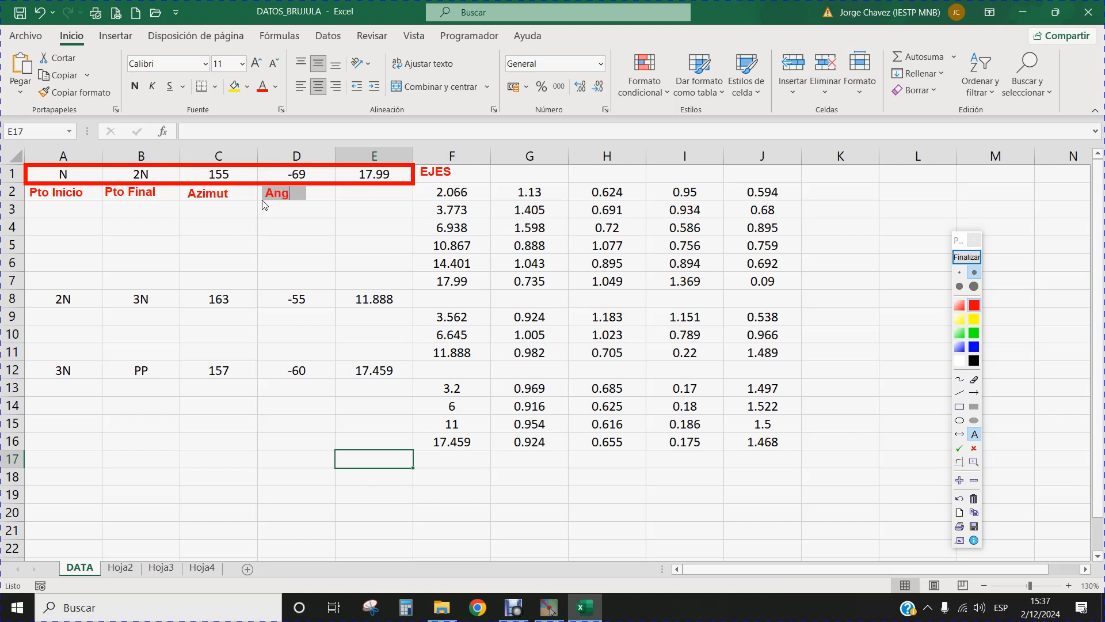
type(" Vert")
left_click(339, 194)
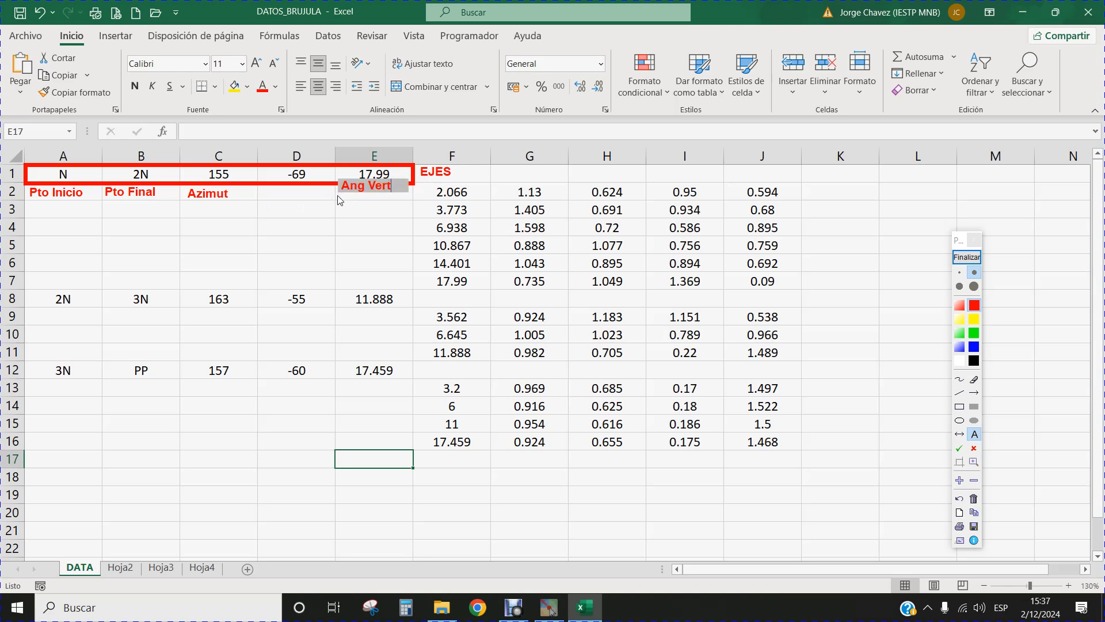
left_click(264, 194)
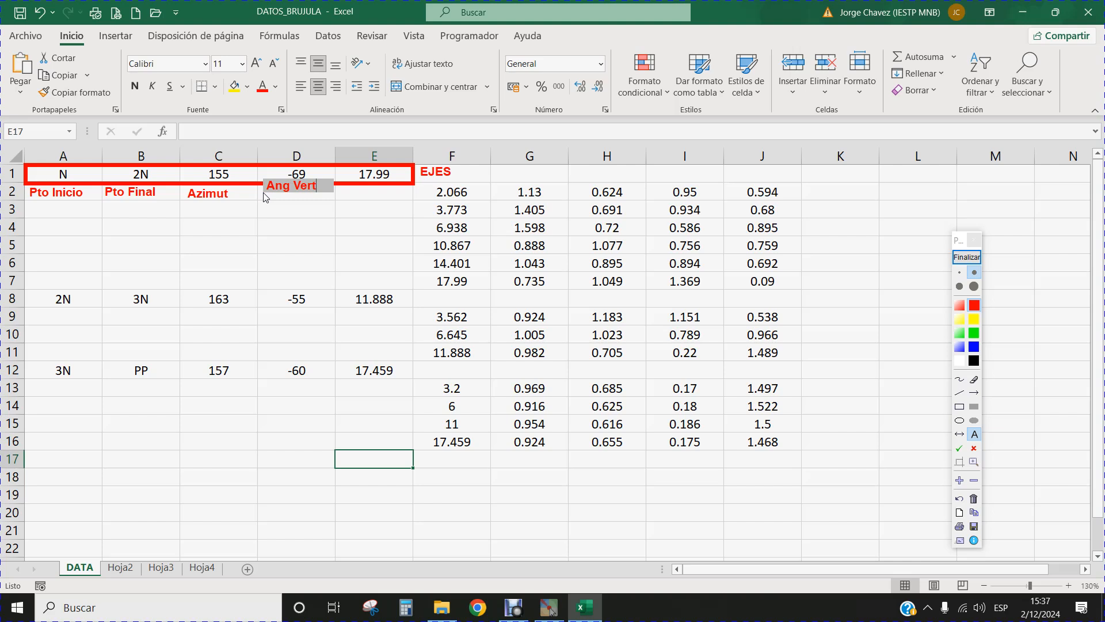
left_click(263, 198)
left_click(260, 201)
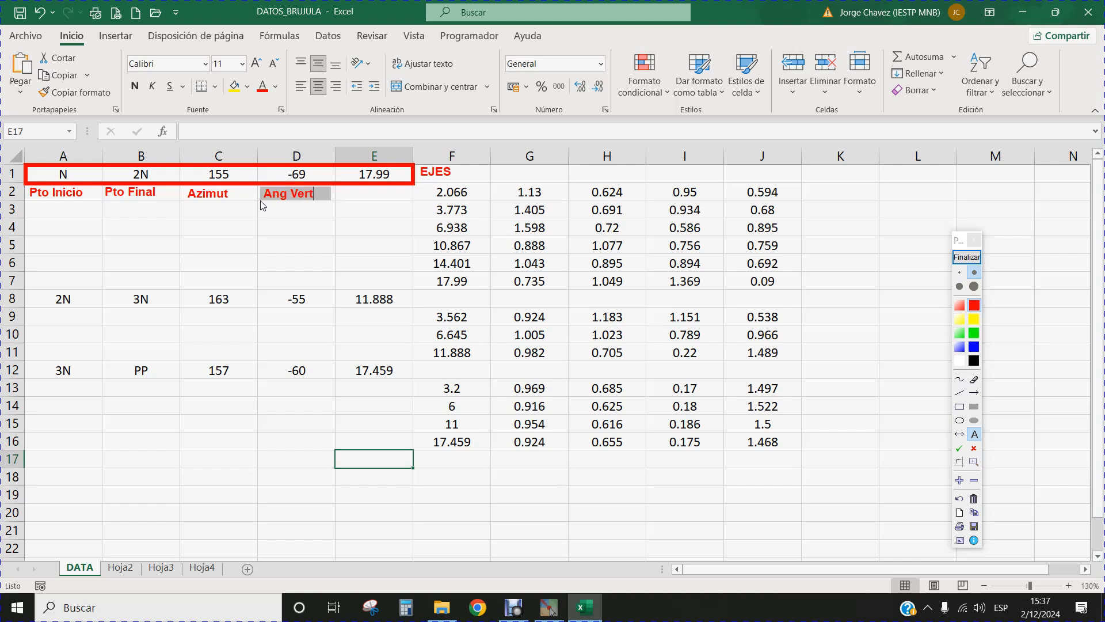
key("Return")
Add the red text label "Dis Inc Total" under cell E1.
left_click(339, 201)
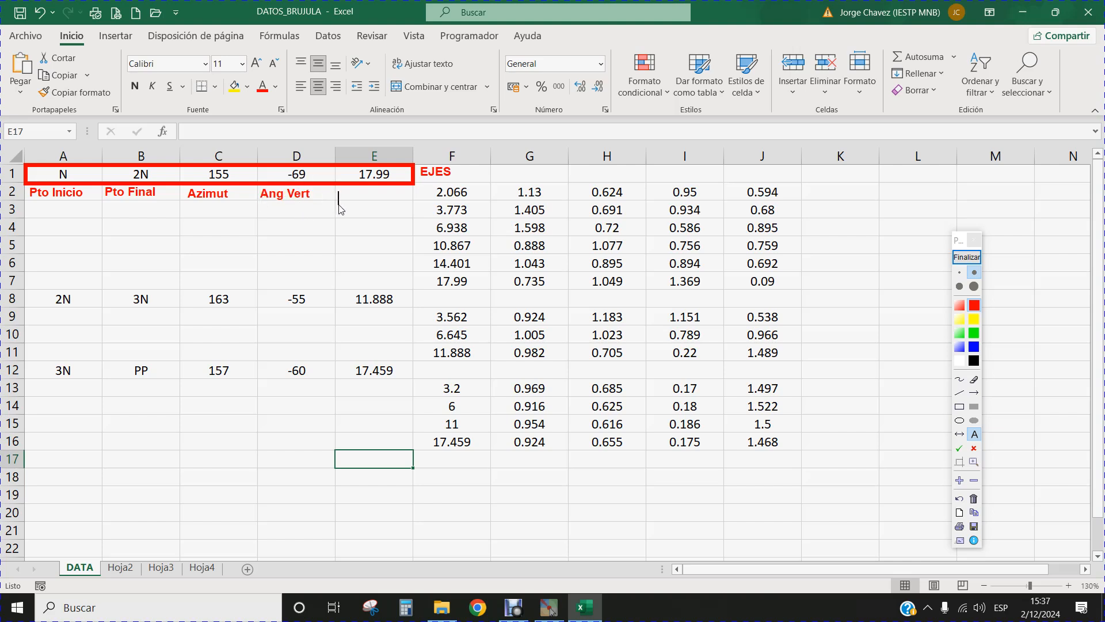
left_click(339, 199)
type("Dis Inc Total")
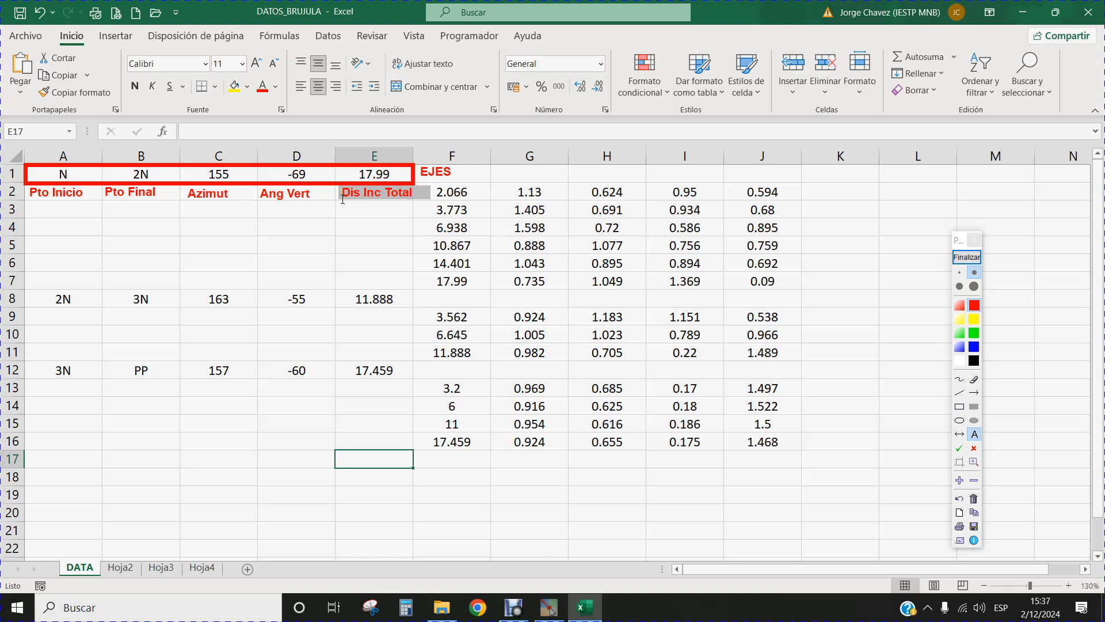
key("Return")
Outline the axis rows A8:E8 and A12:E12 with red rectangles.
left_click(973, 306)
left_click(960, 406)
left_click_drag(25, 289, 414, 310)
left_click_drag(27, 361, 415, 385)
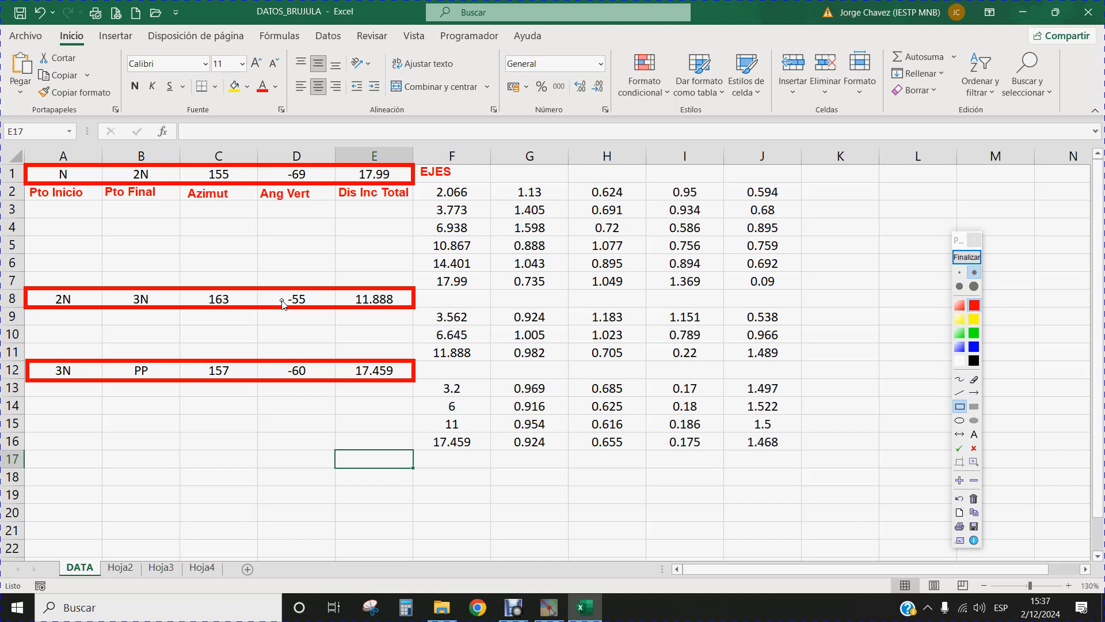
Outline the detail values in F2:J7 with a blue rectangle.
left_click(974, 347)
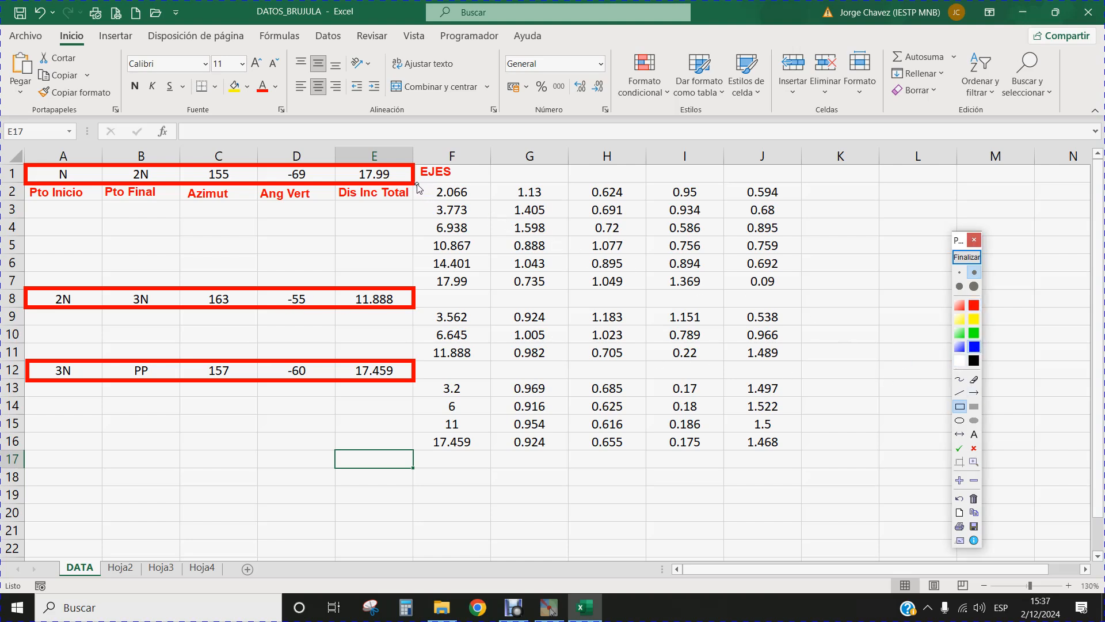
left_click_drag(417, 184, 800, 290)
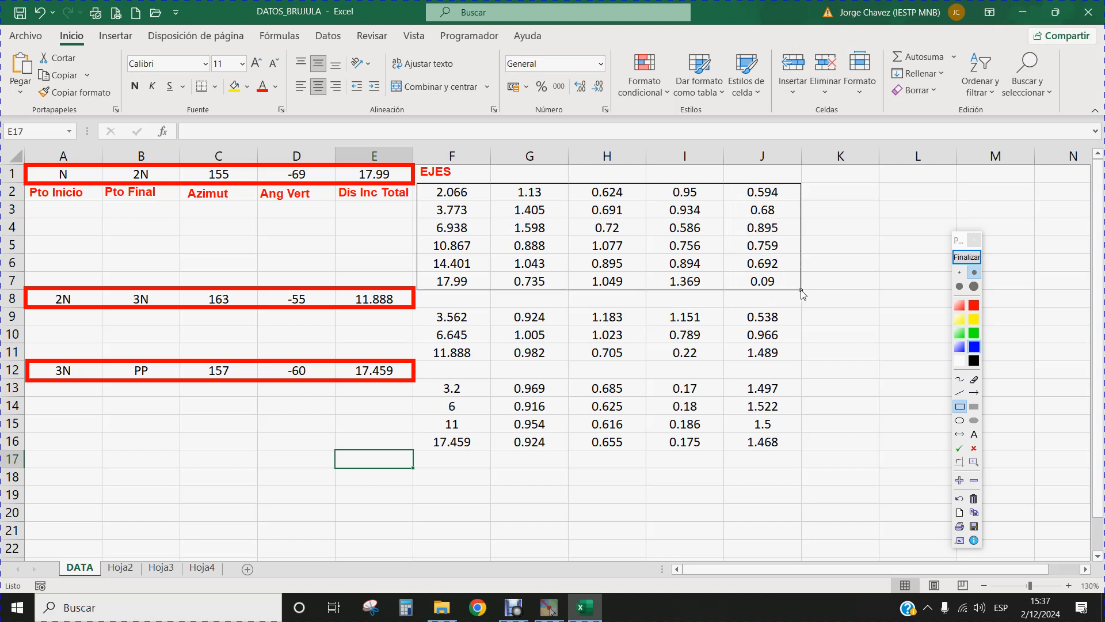
left_click_drag(800, 289, 800, 290)
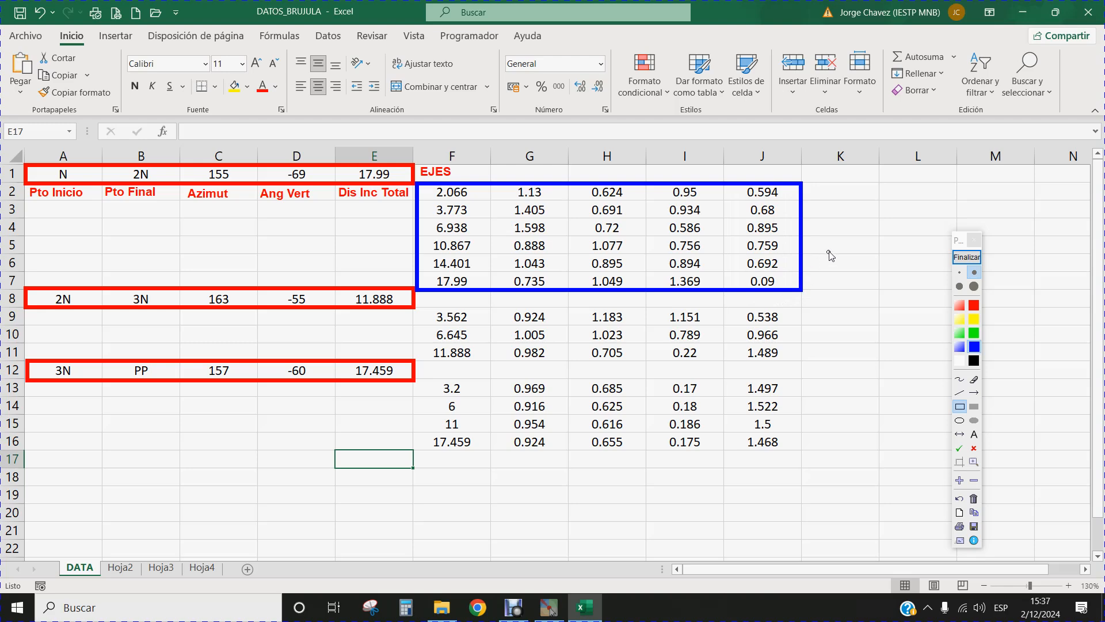
Add the blue text label "Detalles del Tramo N - 2N" beside the outlined detail block.
left_click(973, 434)
left_click(810, 242)
type("Detalles")
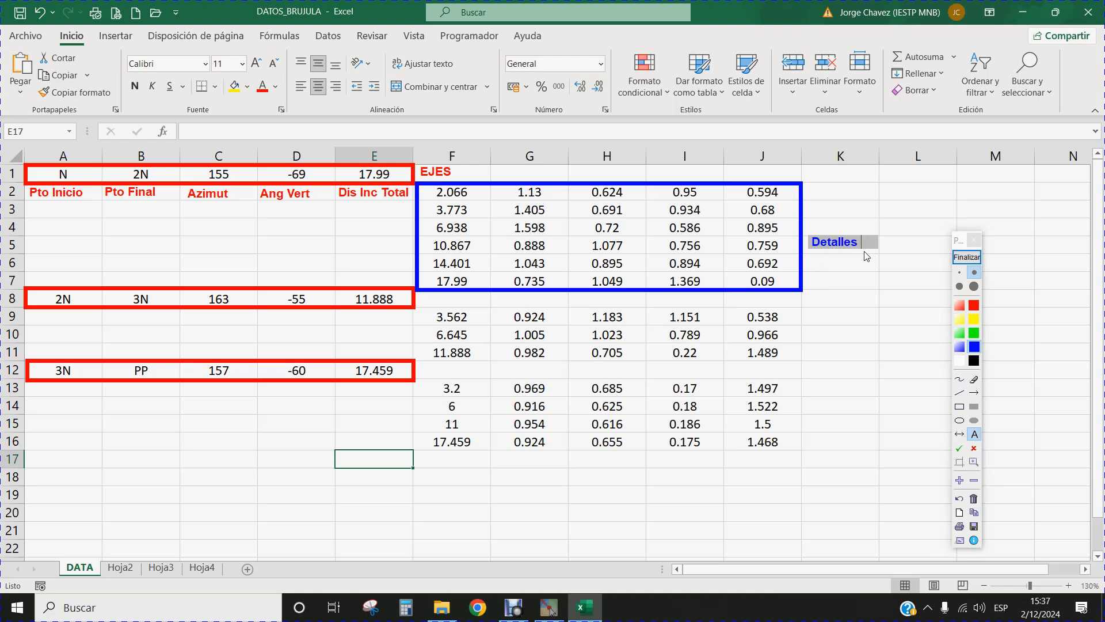
type(" del Tramo N - 2N")
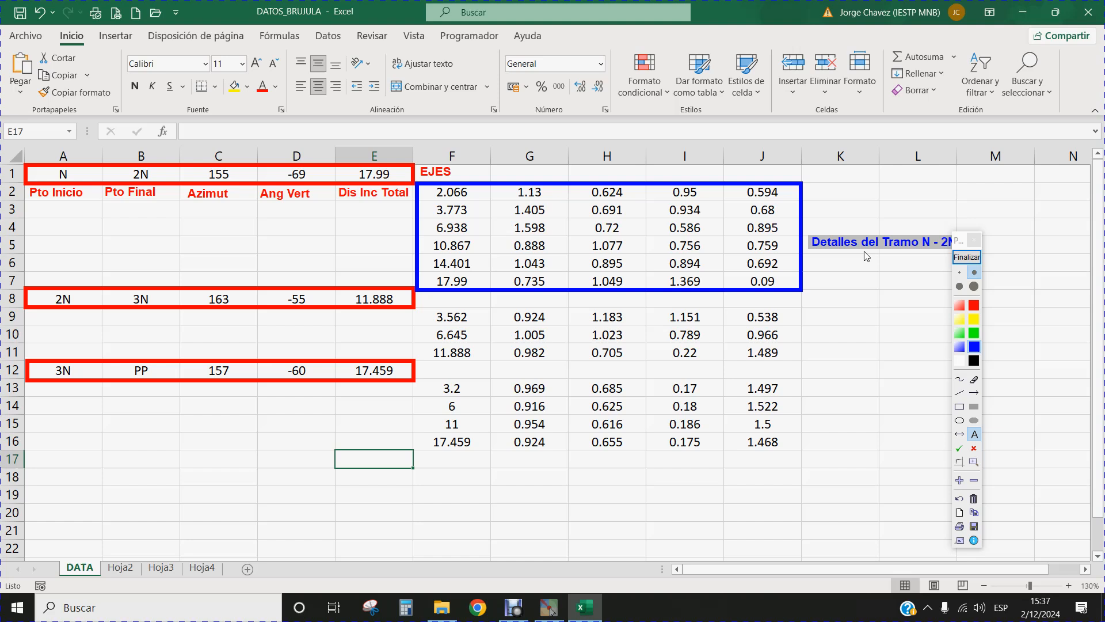
left_click(866, 255)
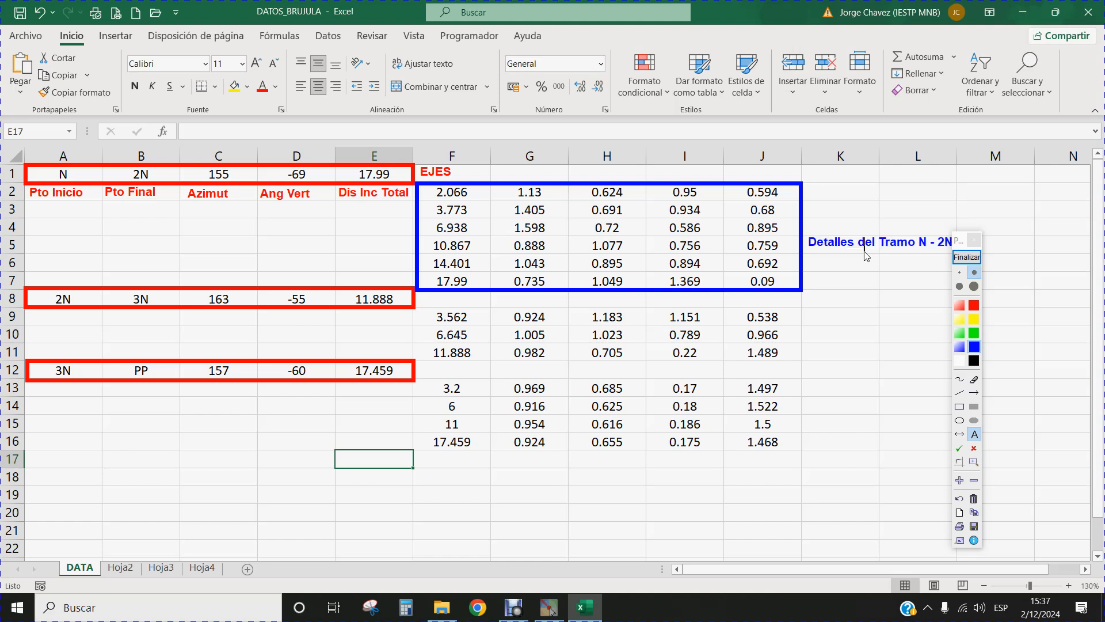
Move the annotation palette clear of the detail label and add the blue text label "Dis Acumul" over cell F8.
left_click_drag(959, 245, 1040, 249)
left_click(993, 263)
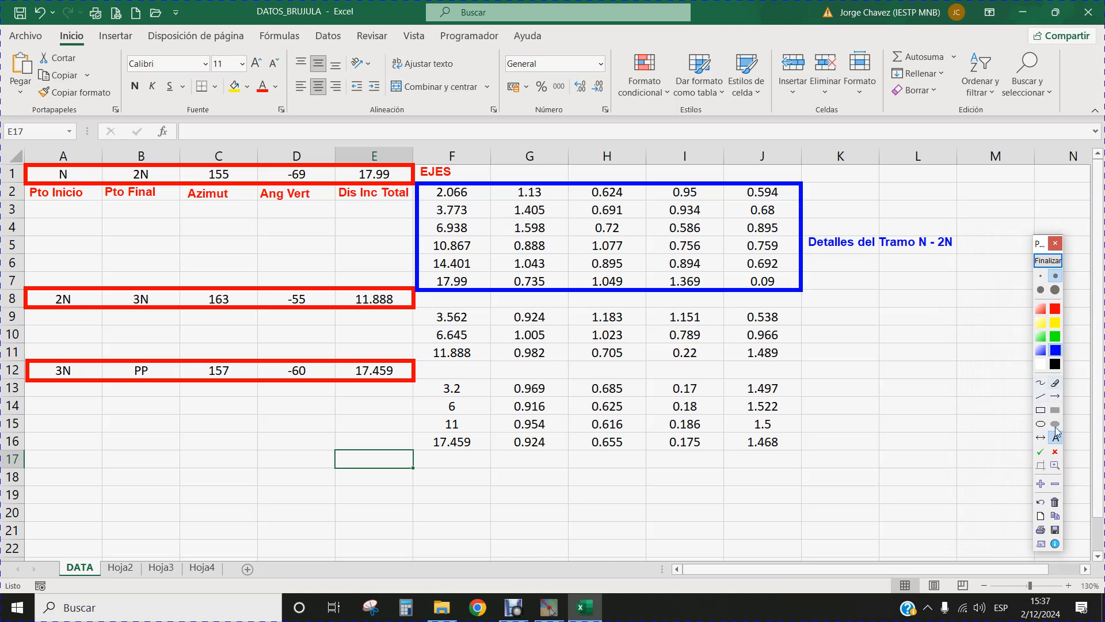
left_click(420, 300)
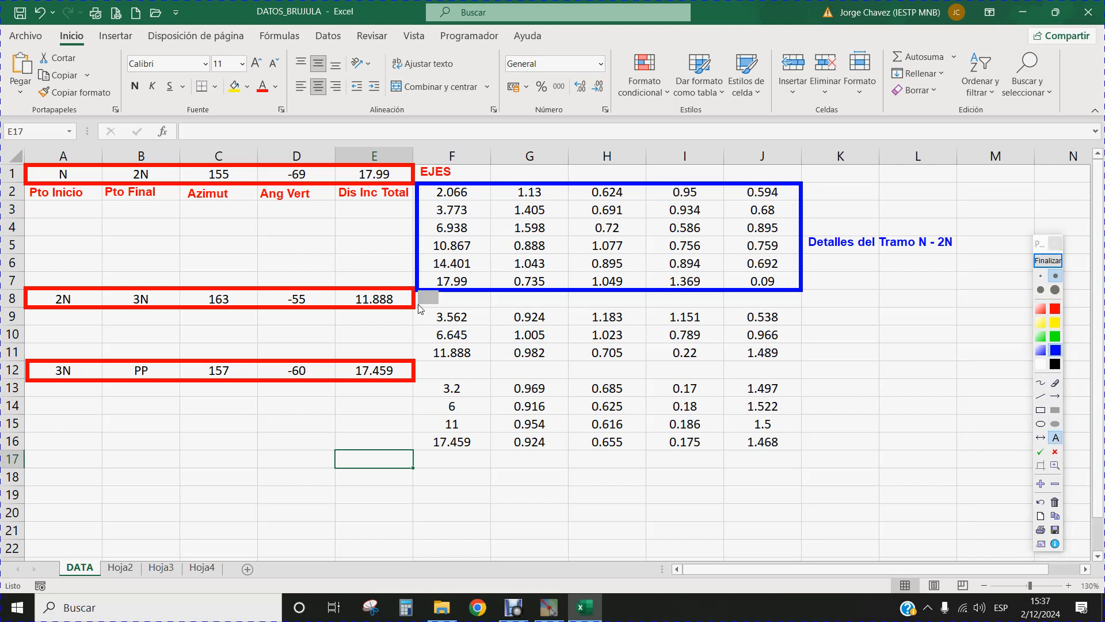
type("Dis Acumul")
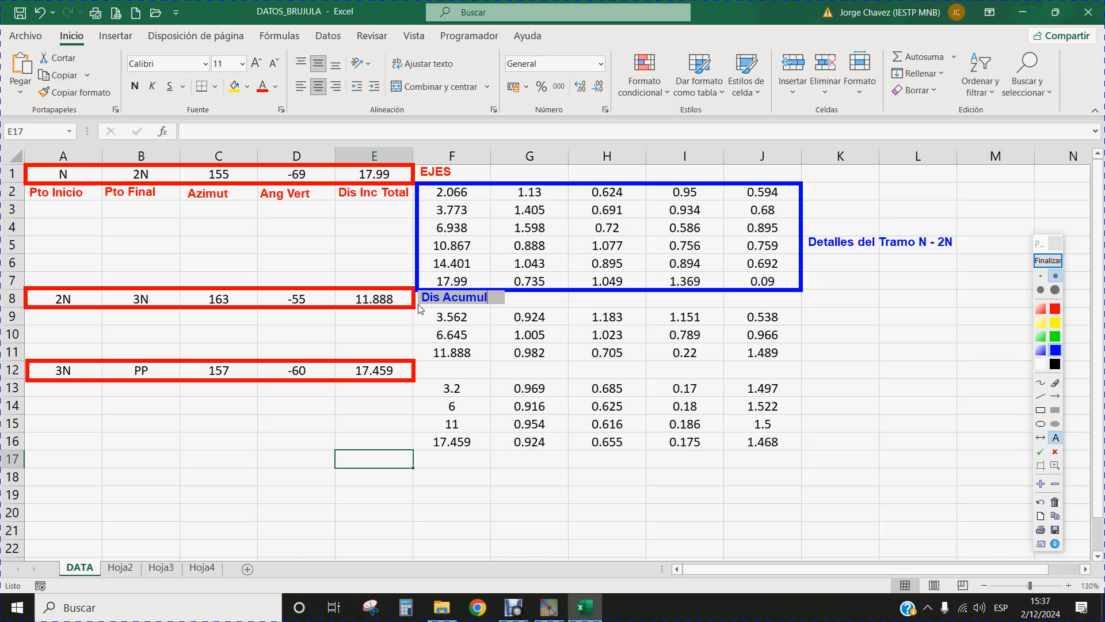
key("Return")
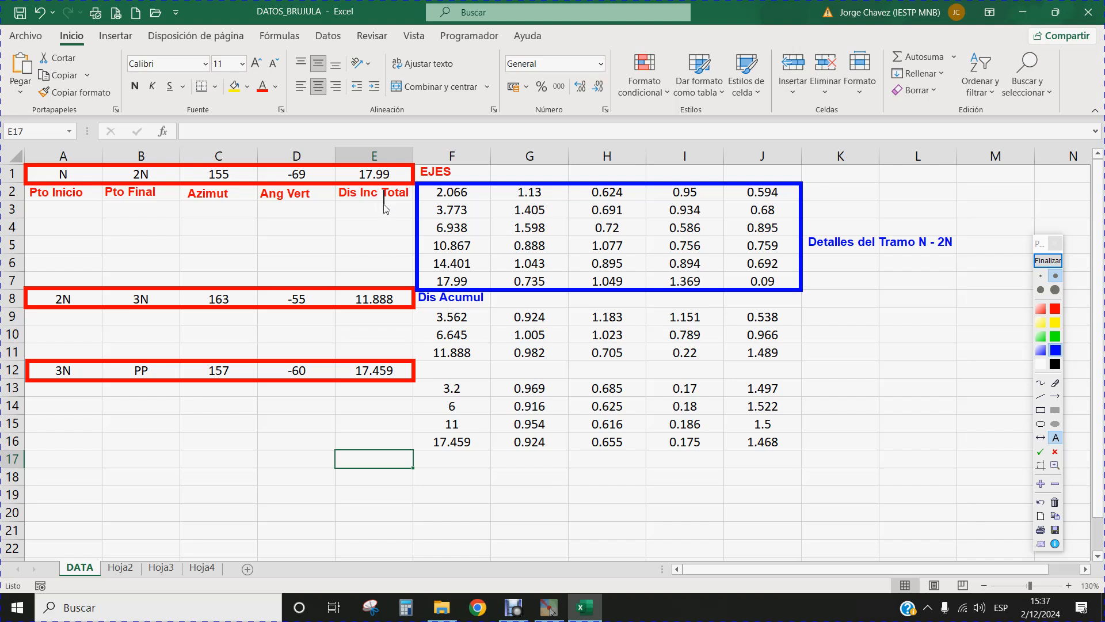
Add the blue text labels "Izquierdas" over cell G8 and "Derechas" over cell H8.
left_click(499, 310)
type("Izqui")
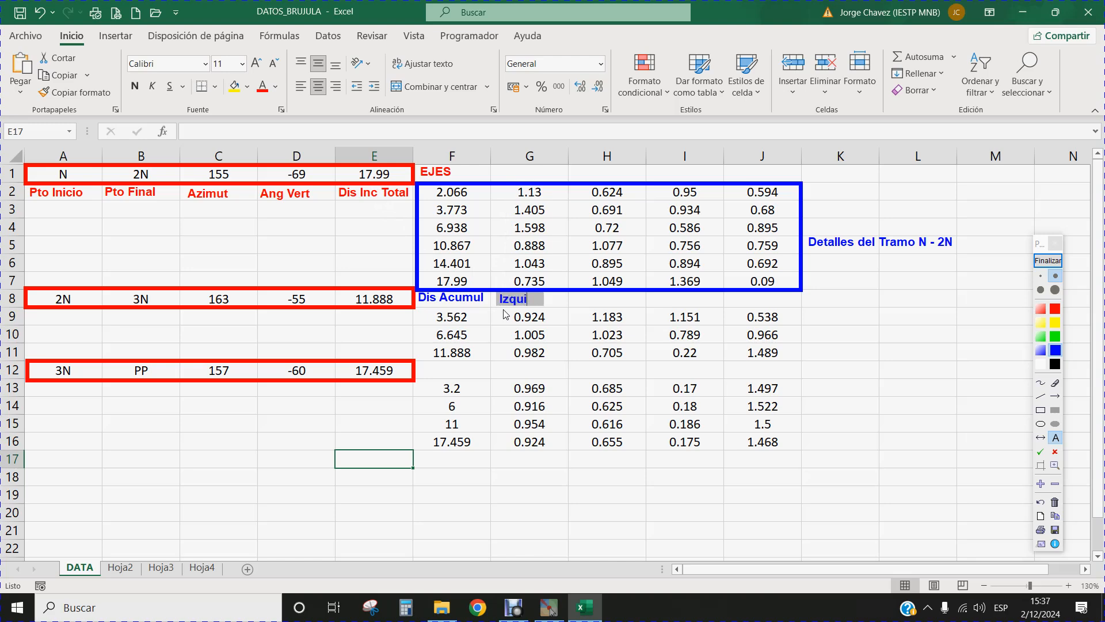
type("erdas")
key("Return")
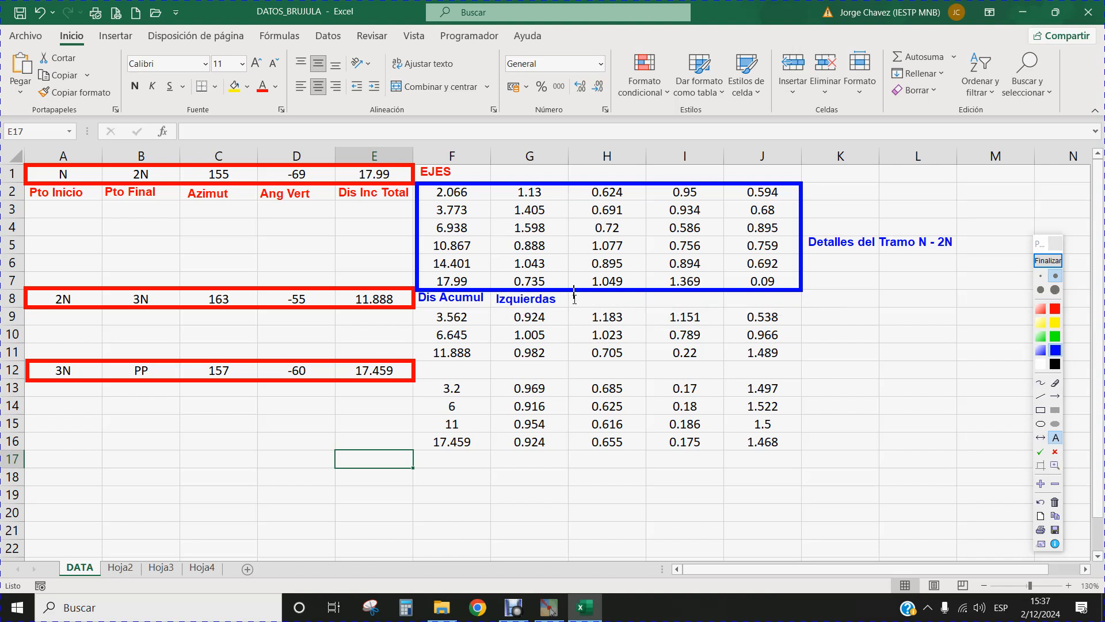
left_click(575, 307)
type("Derec")
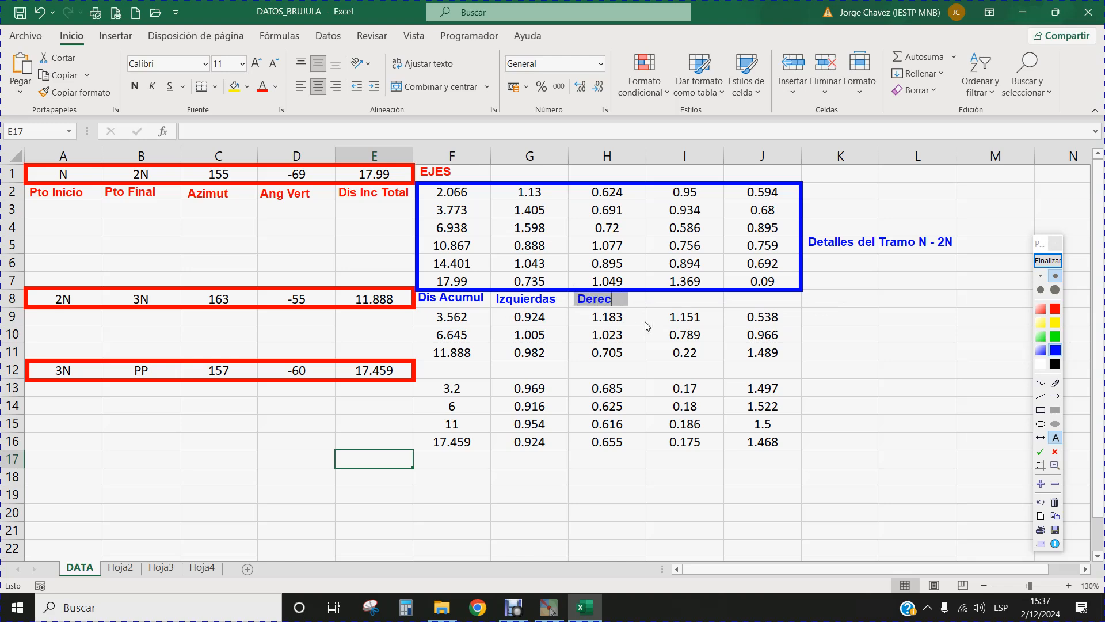
type("has")
left_click(645, 322)
Add the blue text labels "Techos" over cell I8 and "Pisos" over cell J8.
left_click(654, 298)
type("Techos")
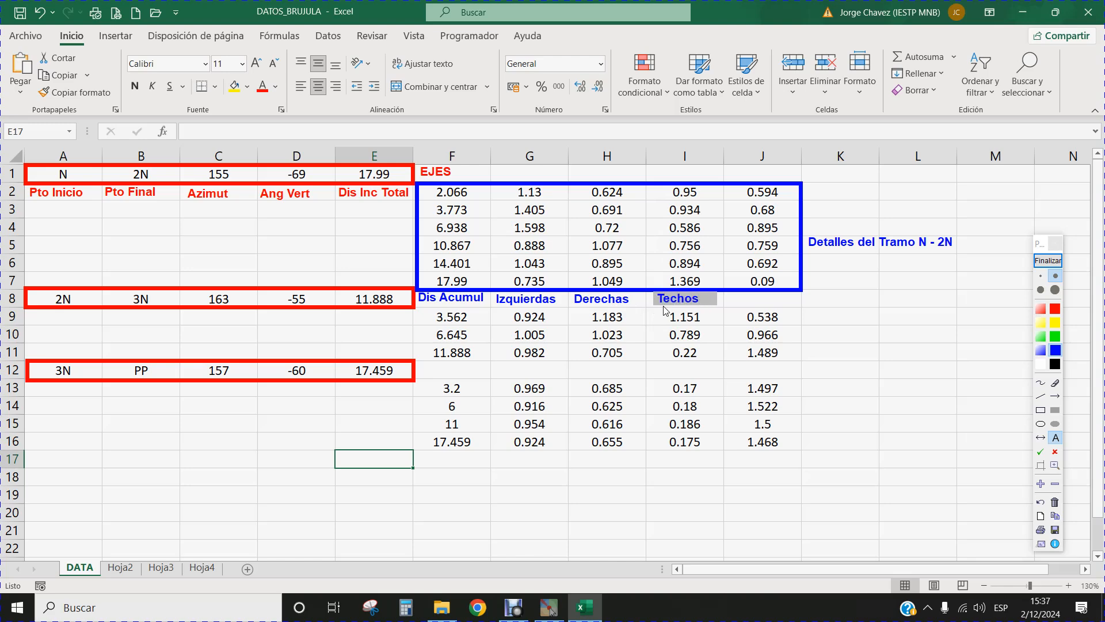
left_click(664, 311)
left_click(730, 311)
type("Pisos")
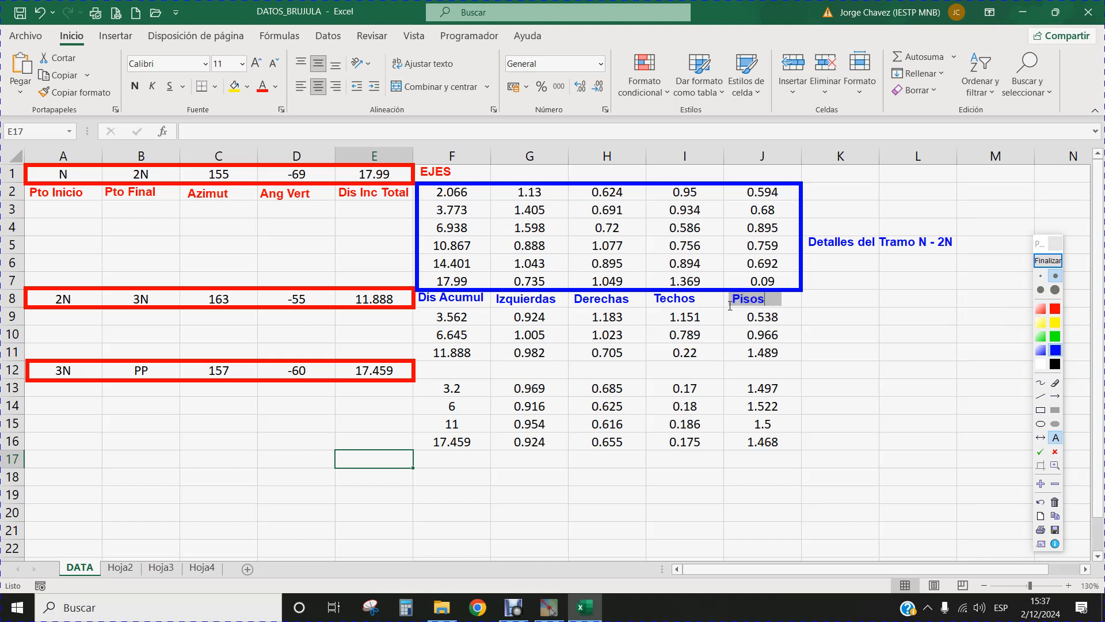
left_click(729, 306)
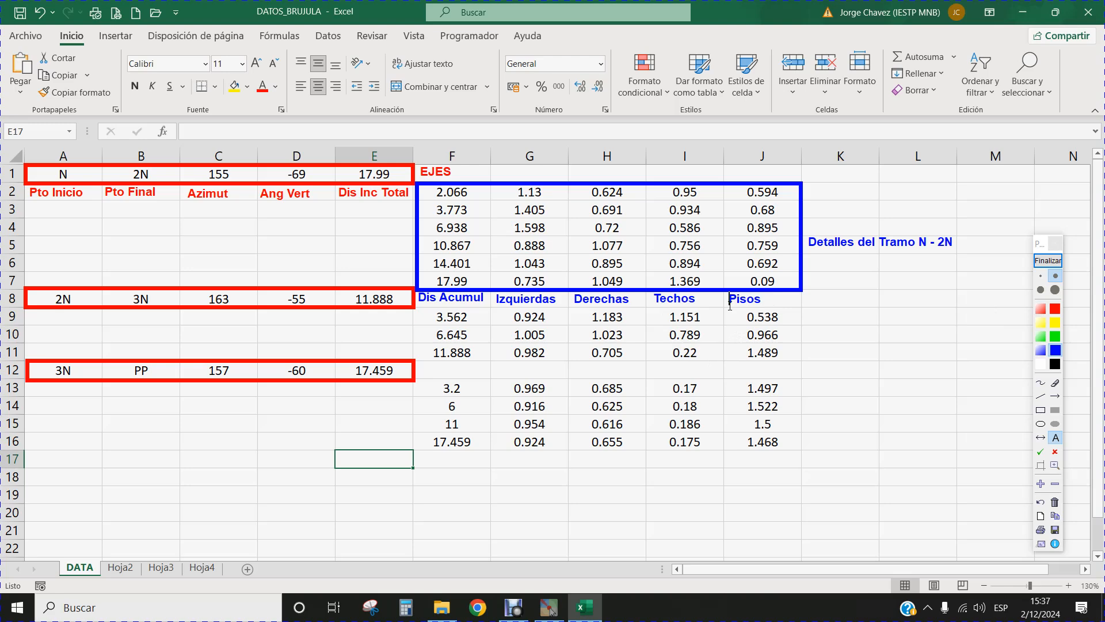
Outline the detail blocks F9:J11 and F13:J16 with blue rectangles, and end the annotation session.
left_click(1041, 410)
mouse_move(417, 309)
left_mouse_down()
mouse_move(631, 358)
mouse_move(802, 366)
left_mouse_up()
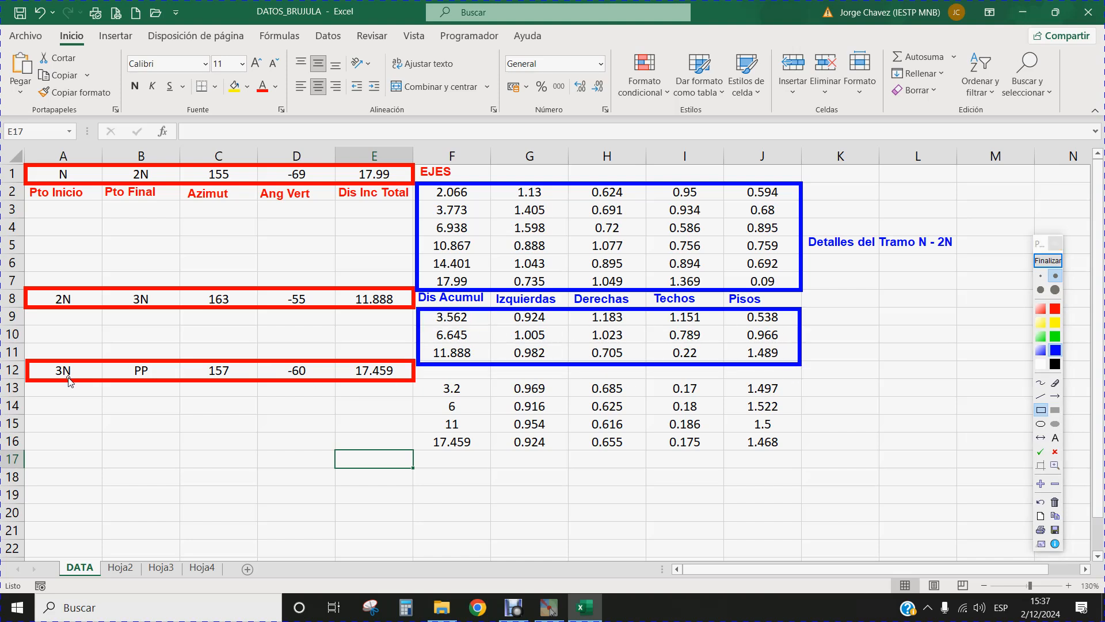
left_click_drag(419, 380, 801, 452)
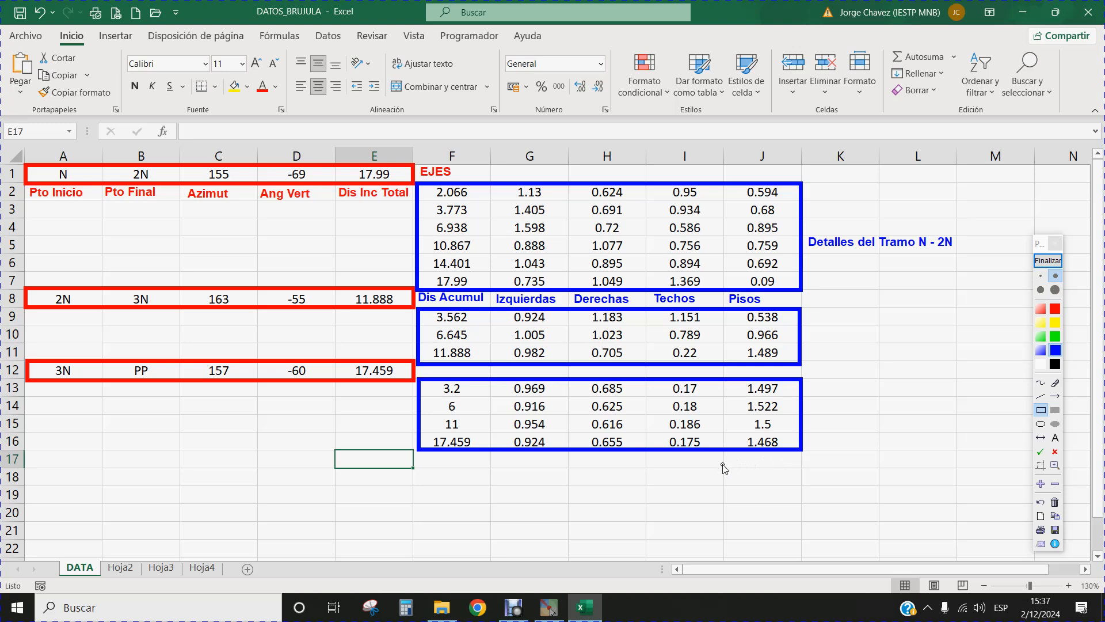
left_click(1043, 262)
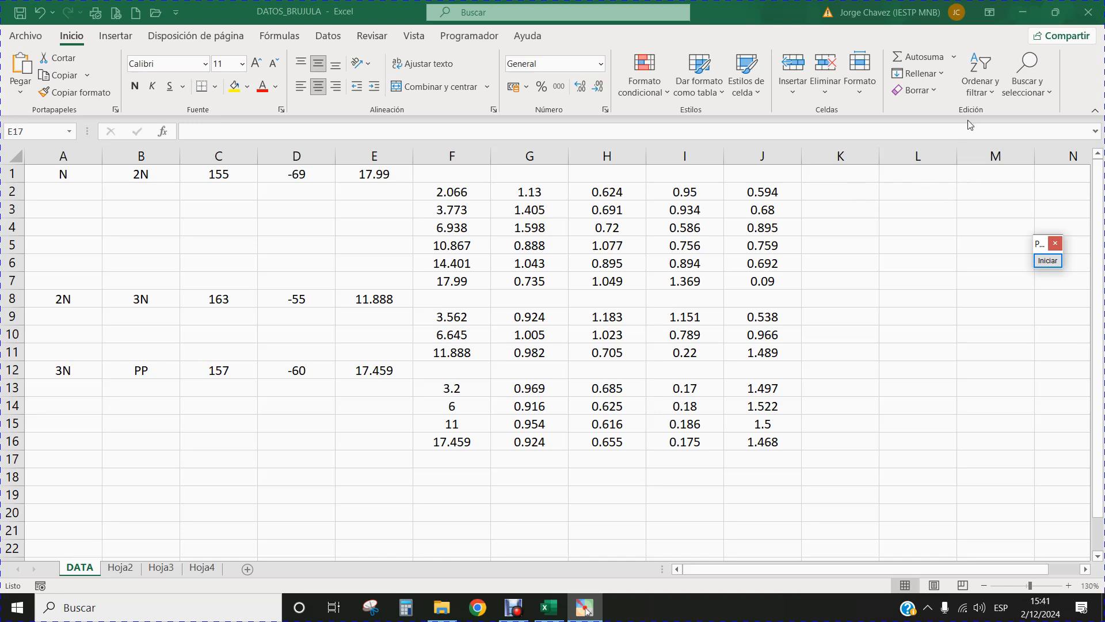
Open the CABANILLAS DATOS Nv 01 workbook from the CABANILLAS folder on the desktop.
left_click(1022, 12)
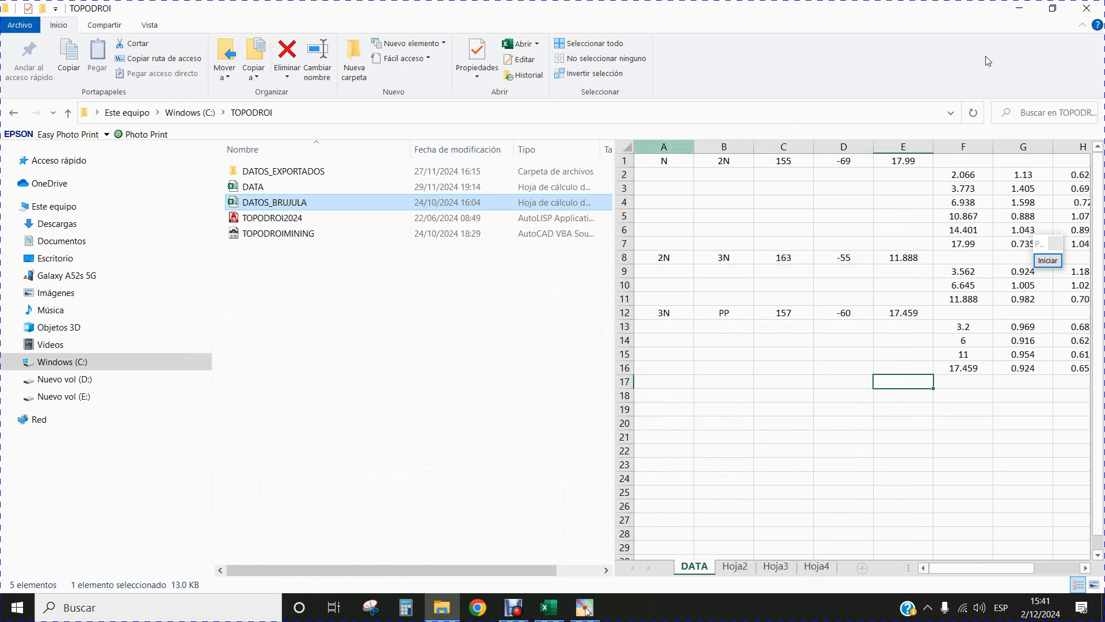
left_click(1082, 13)
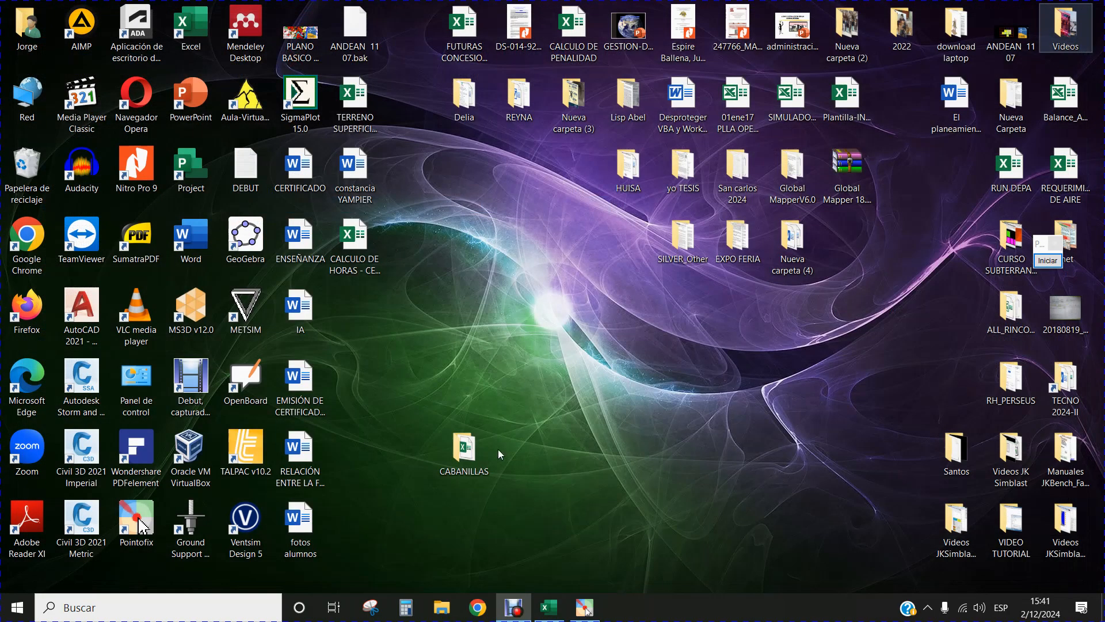
left_click_drag(469, 465, 475, 397)
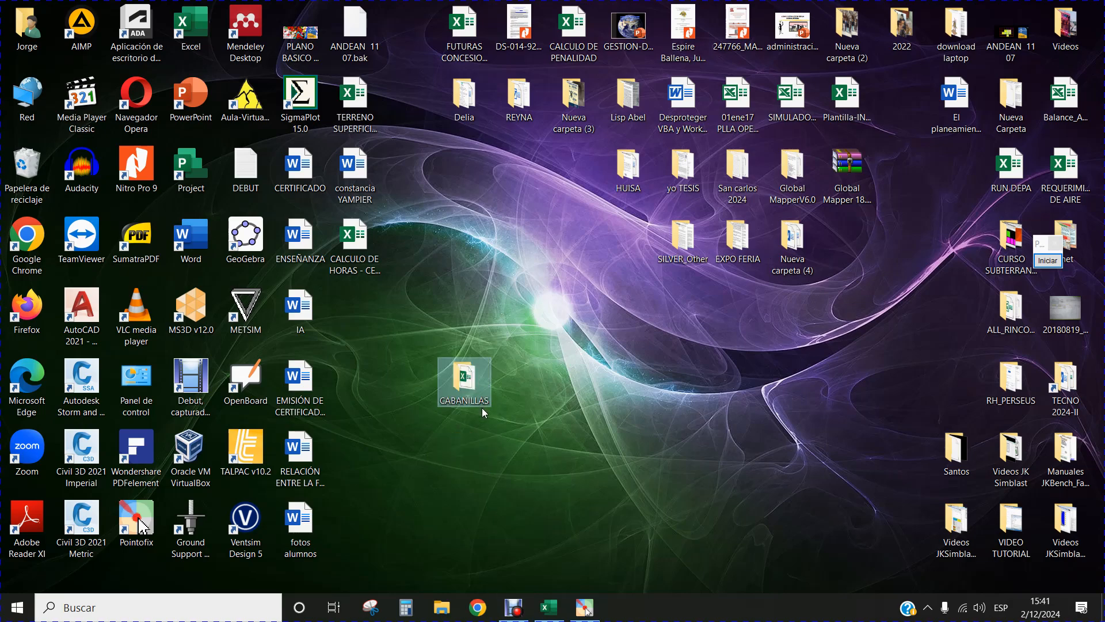
double_click(475, 396)
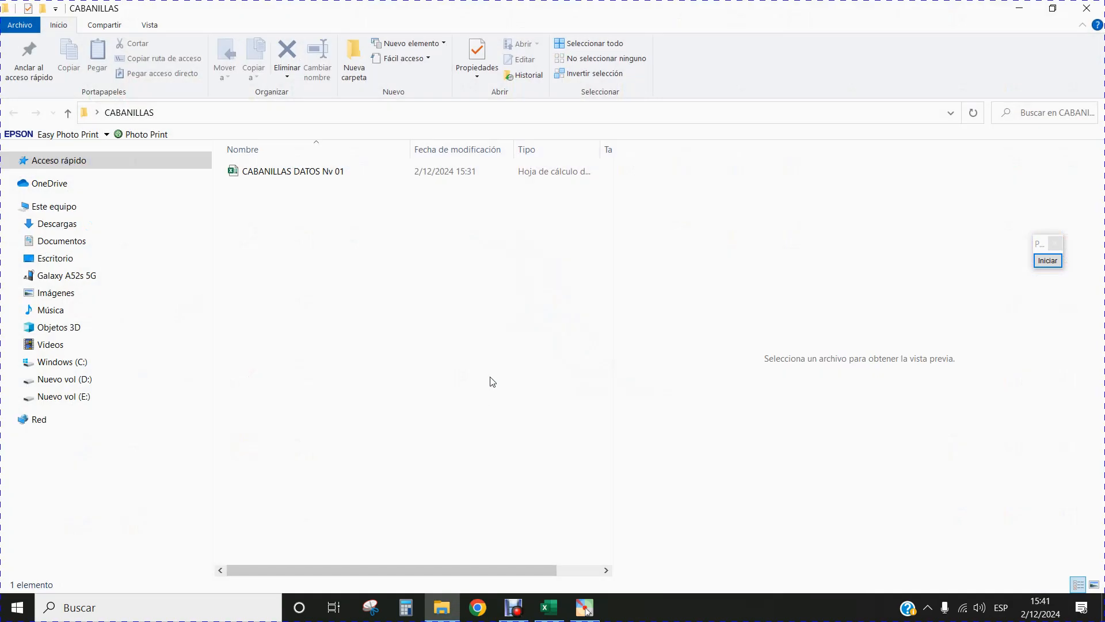
left_click(309, 176)
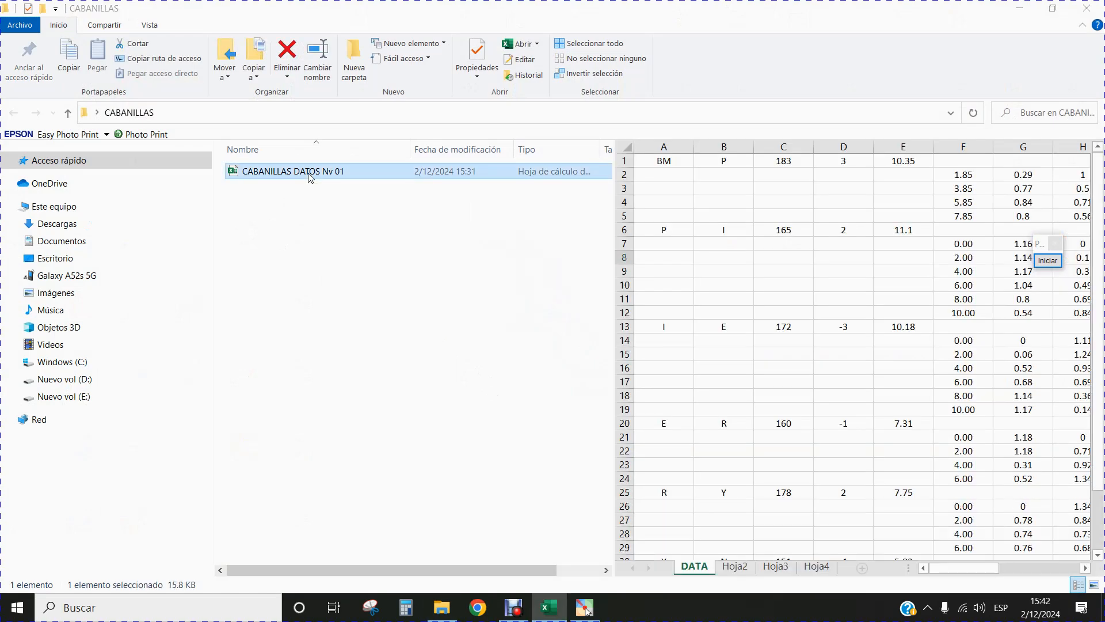
double_click(309, 175)
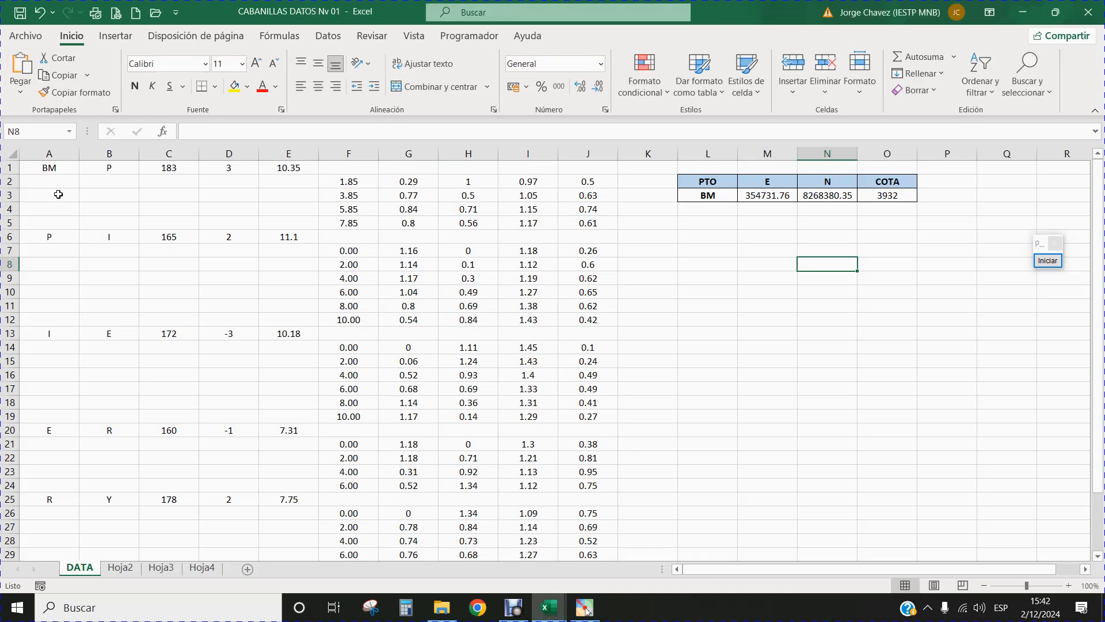
Examine the axis rows A1:E1 and A6:E6 and the detail block F2:J5 in the CABANILLAS data.
left_click(39, 169)
left_click_drag(39, 168, 297, 168)
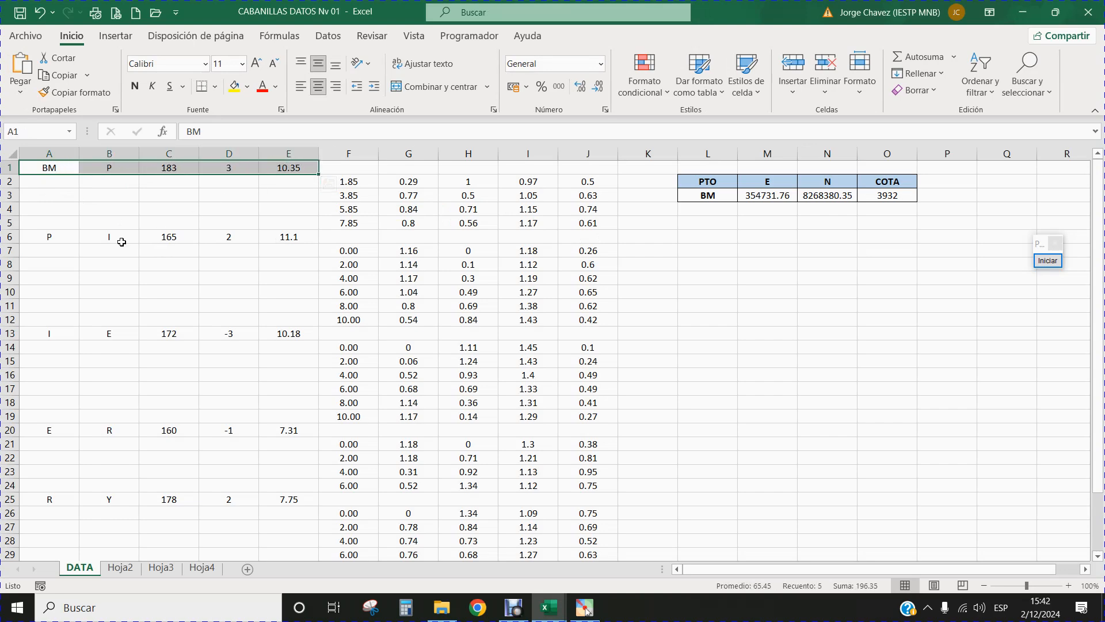
left_click_drag(49, 238, 286, 236)
left_click_drag(347, 182, 588, 223)
scroll(318, 341, "down", 1)
scroll(318, 342, "down", 2)
scroll(345, 424, "up", 3)
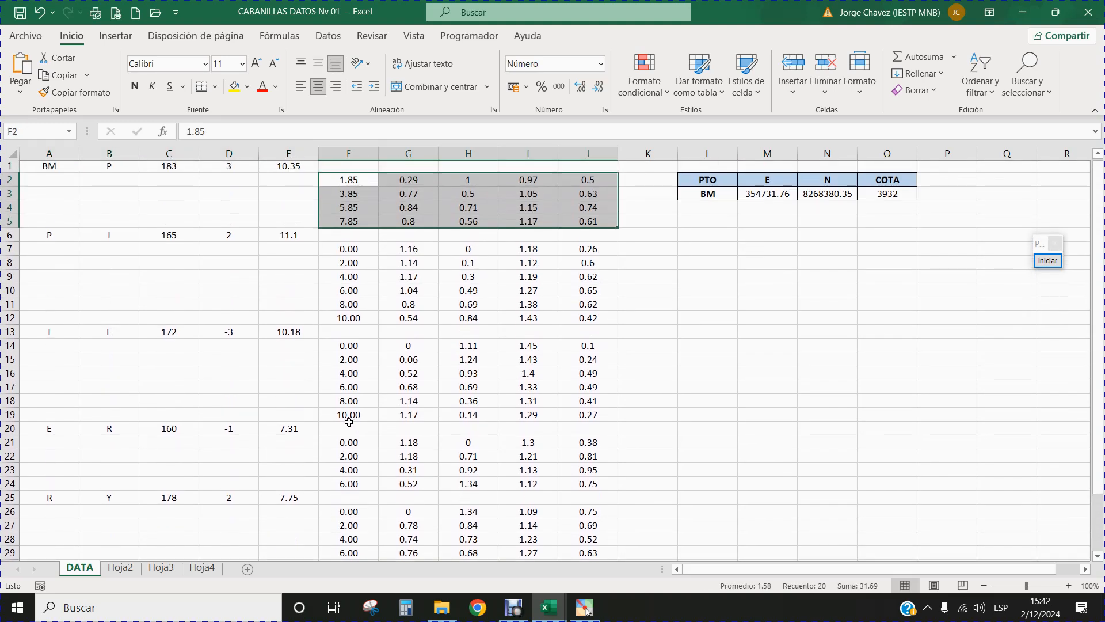
left_click(709, 277)
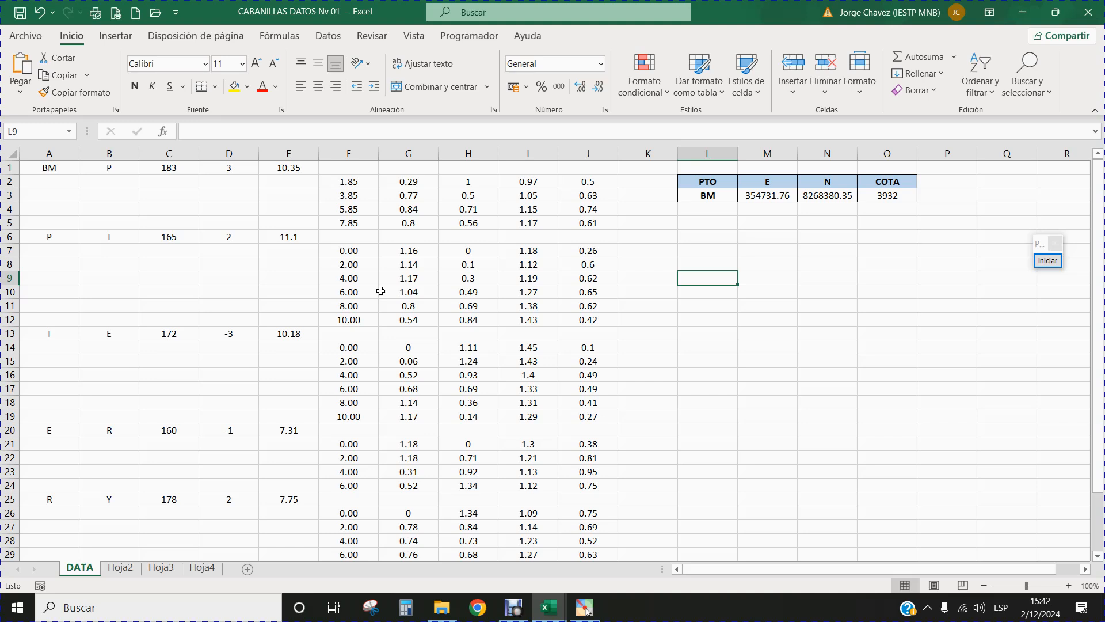
Copy the full survey data range A1:J34 from the DATA sheet of CABANILLAS DATOS Nv 01.
scroll(380, 290, "down", 2)
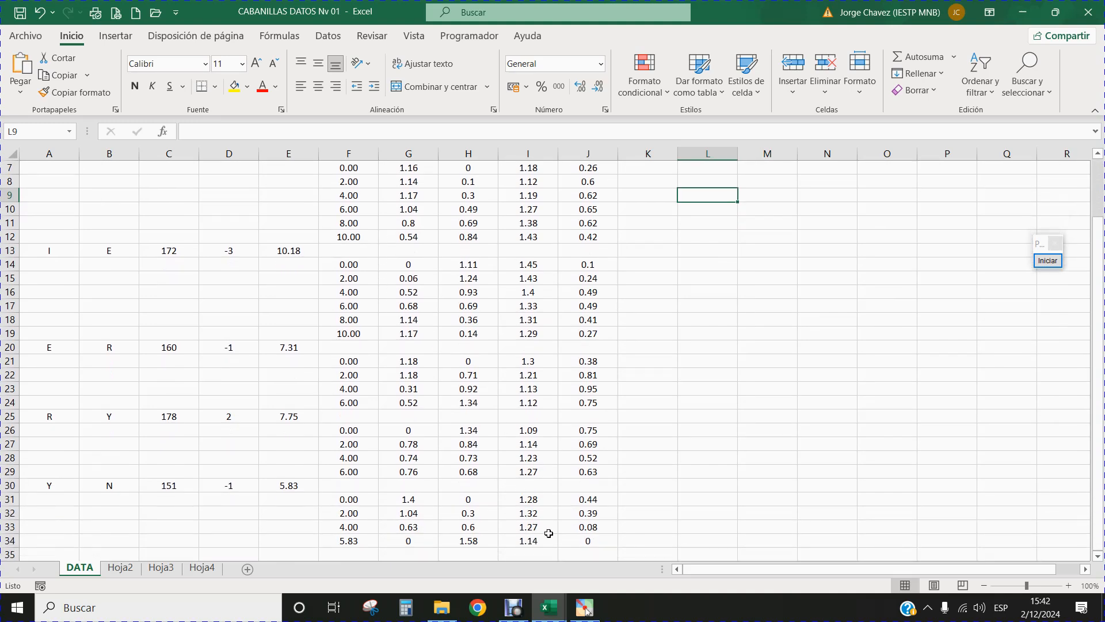
left_click_drag(582, 540, 32, 113)
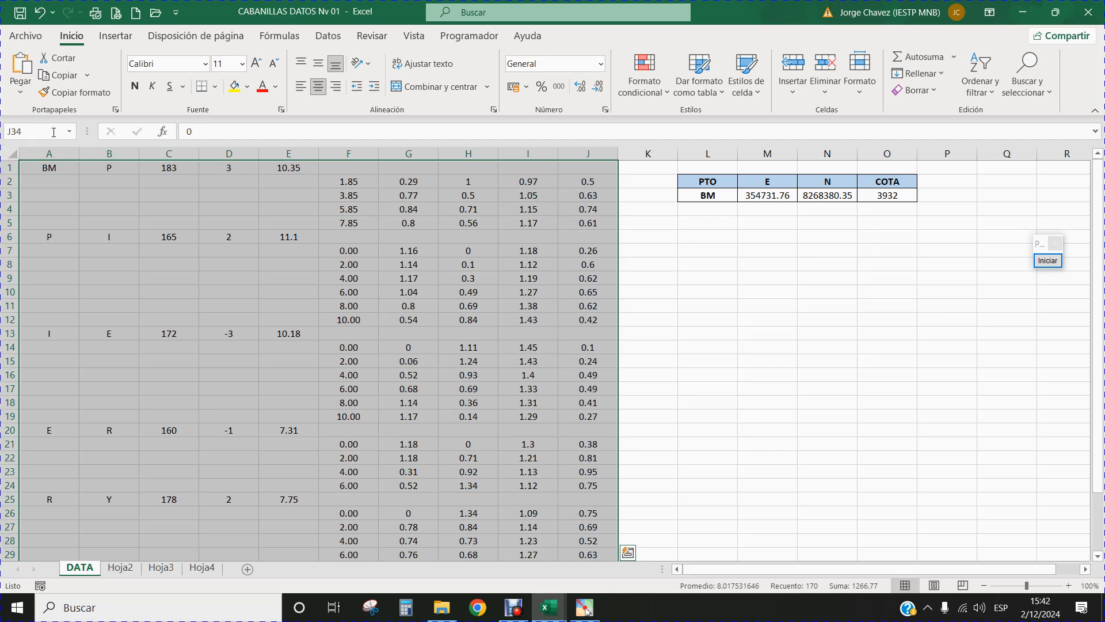
left_click(67, 79)
Switch to the DATOS_BRUJULA workbook and paste the copied survey data at cell A1, over the existing data; review the pasted rows.
left_click(555, 599)
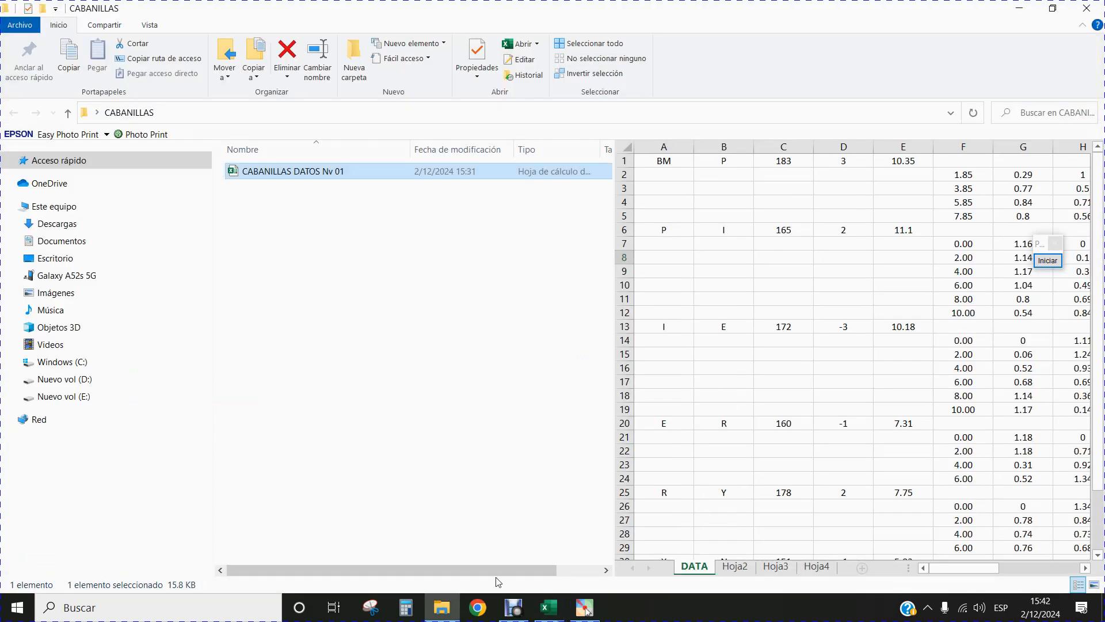
left_click(546, 611)
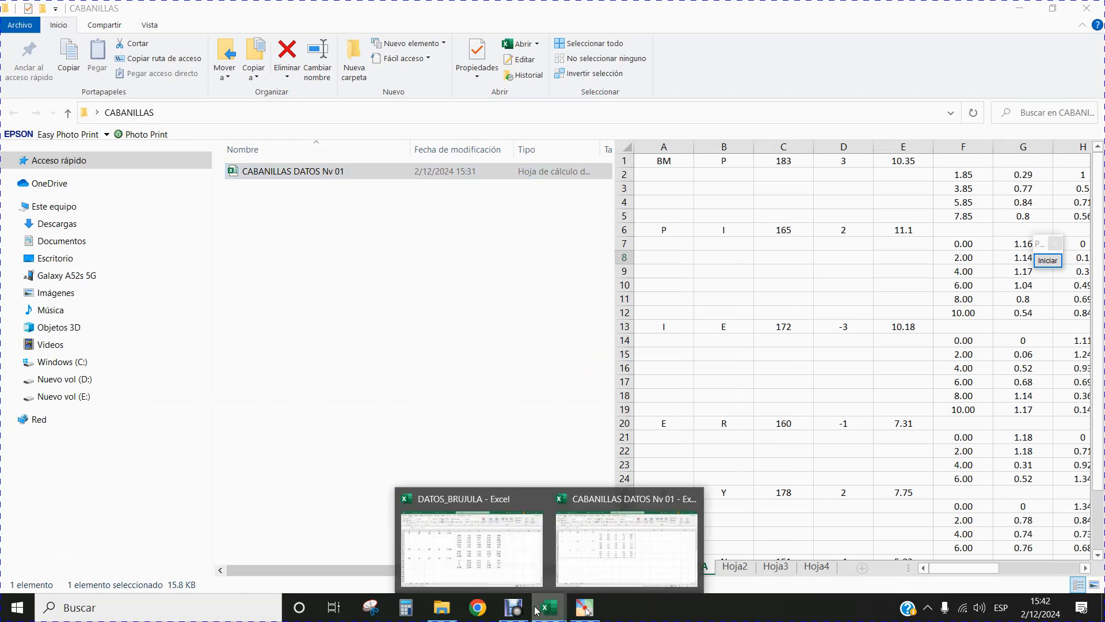
left_click(481, 575)
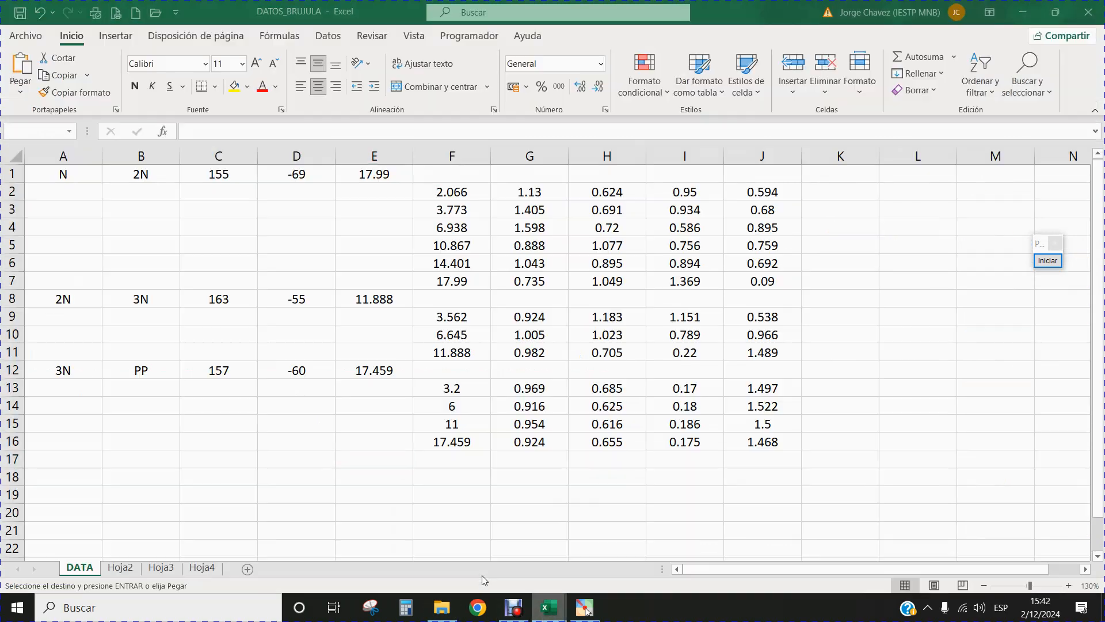
left_click(56, 175)
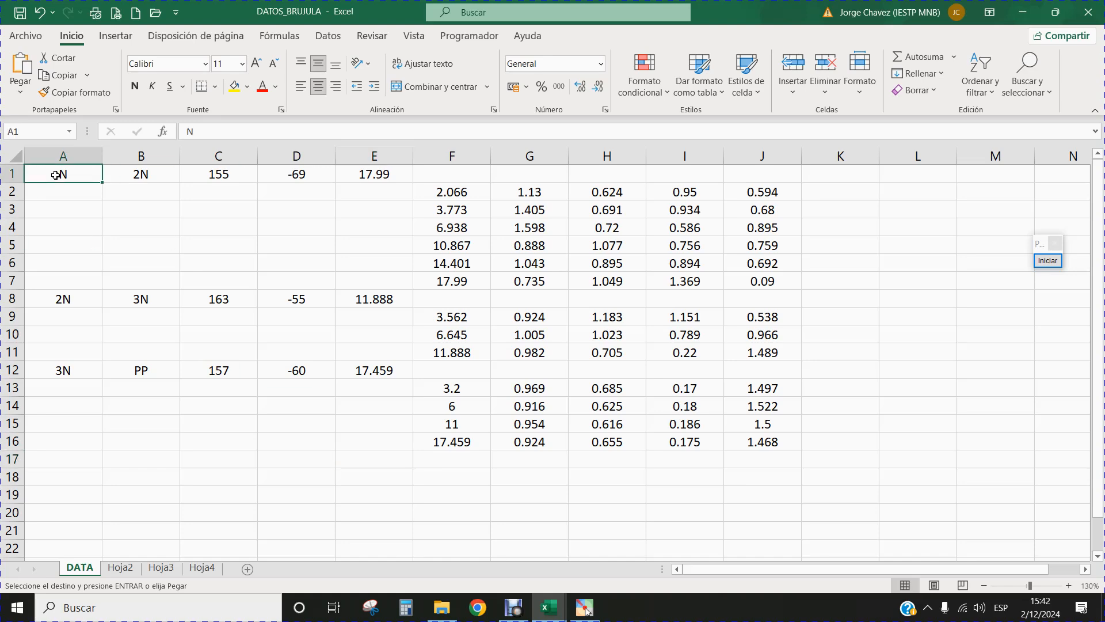
left_click(20, 76)
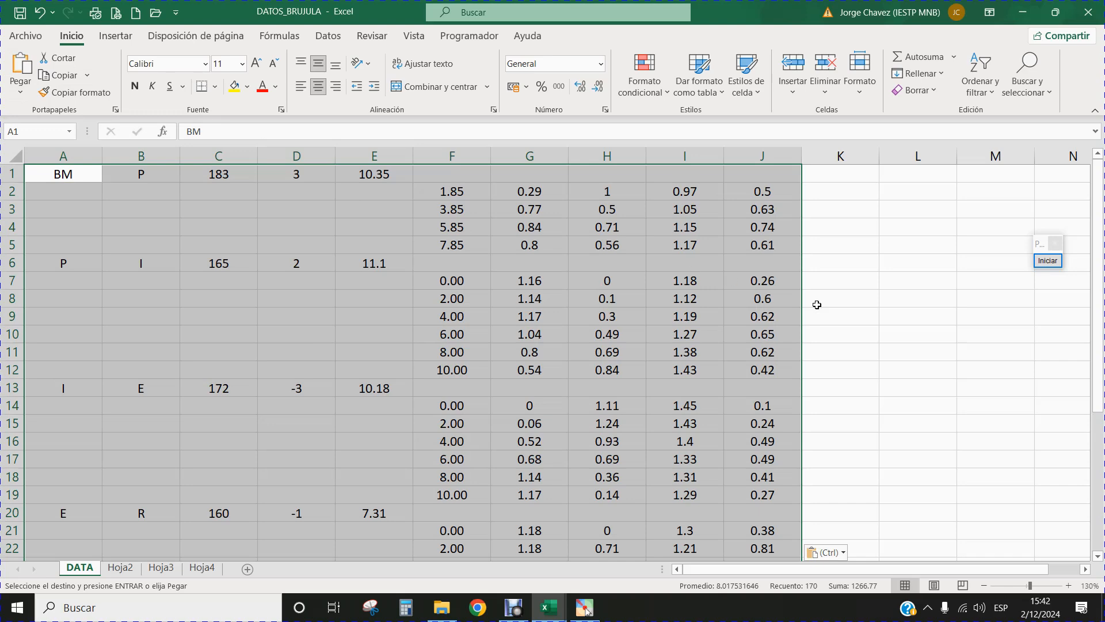
left_click(830, 310)
scroll(397, 285, "down", 2)
scroll(309, 346, "down", 4)
scroll(310, 345, "up", 5)
scroll(310, 346, "up", 1)
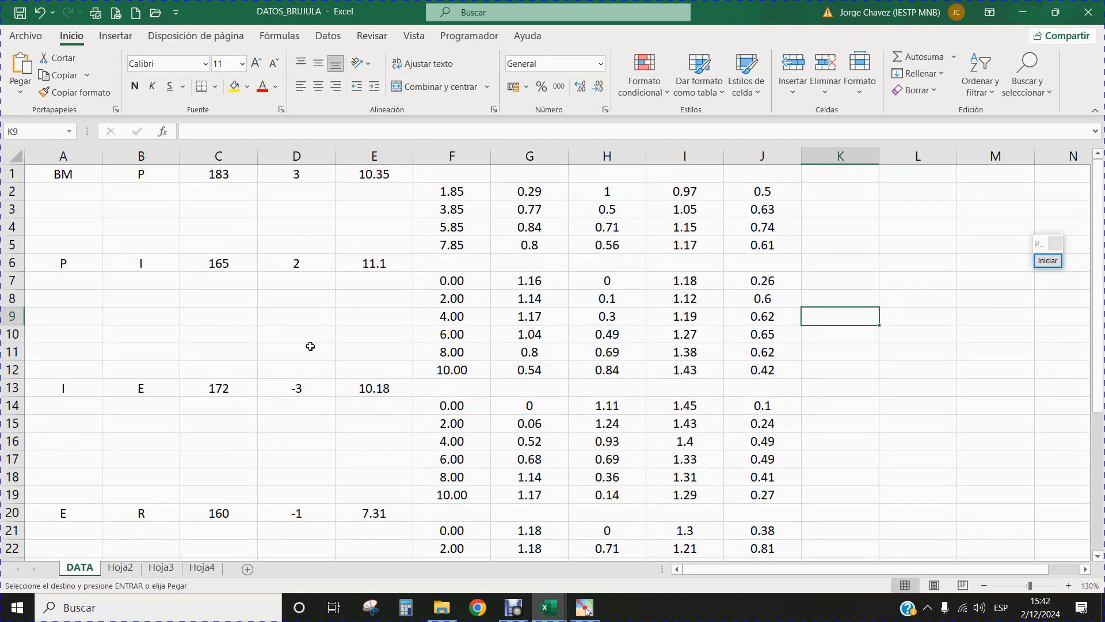
Mark the Save command with a blue rectangle and arrow, and save the DATOS_BRUJULA workbook.
mouse_move(1046, 266)
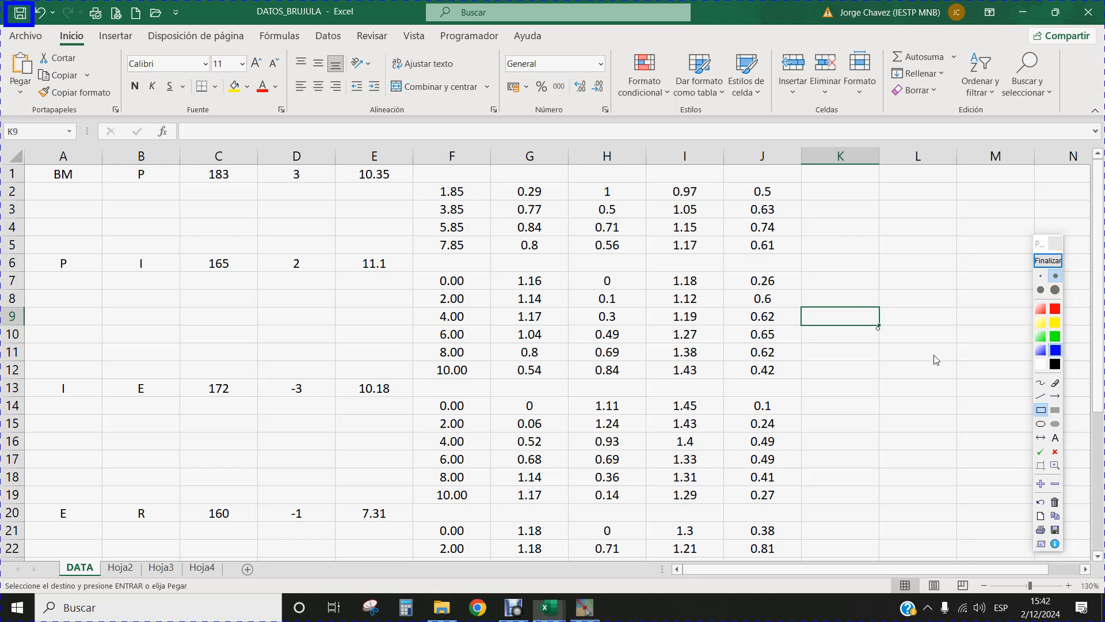
left_click(1055, 396)
left_click_drag(93, 86, 38, 28)
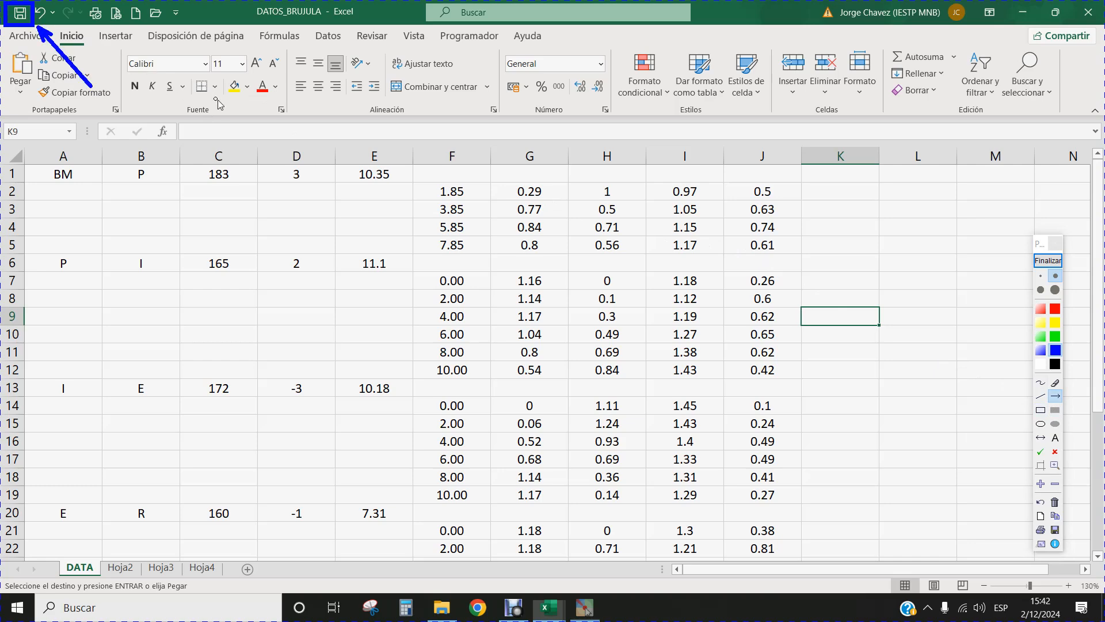
left_click(1048, 260)
left_click(20, 13)
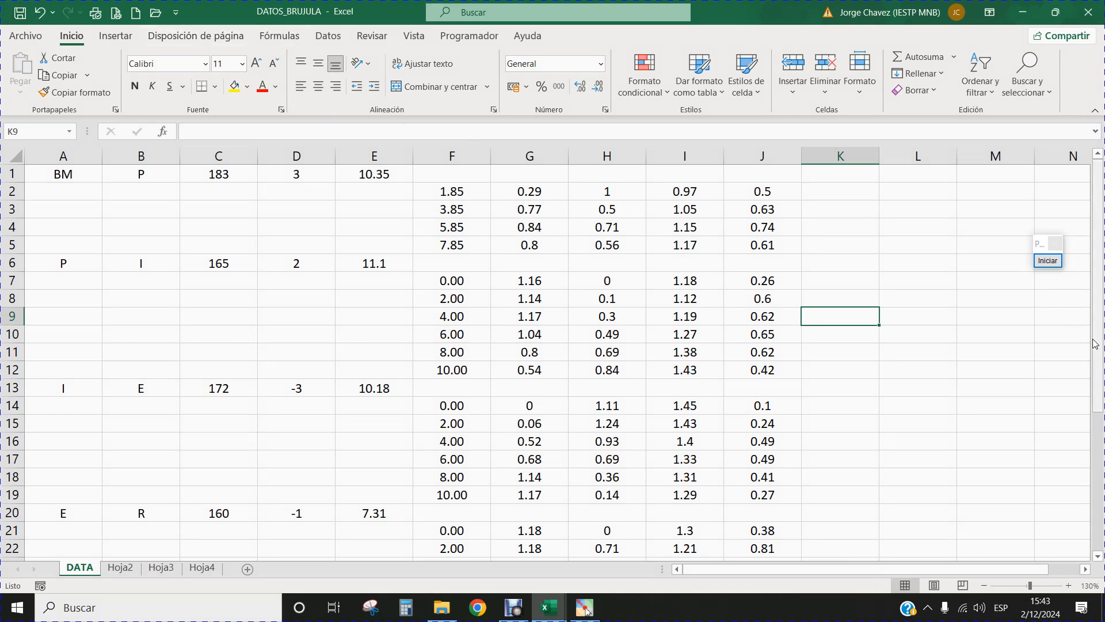
Restart screen annotation and draw a red horizontal arrow along the DATOS_BRUJULA file name in the title bar.
left_click(1051, 262)
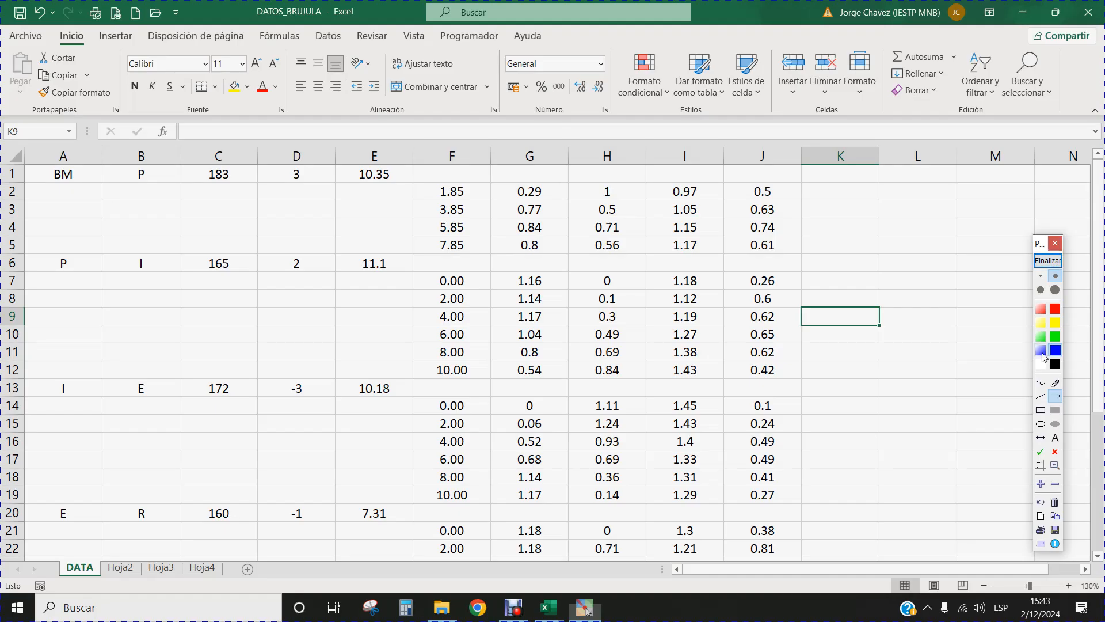
left_click(1055, 309)
mouse_move(249, 6)
left_mouse_down()
mouse_move(337, 17)
mouse_move(365, 2)
left_mouse_up()
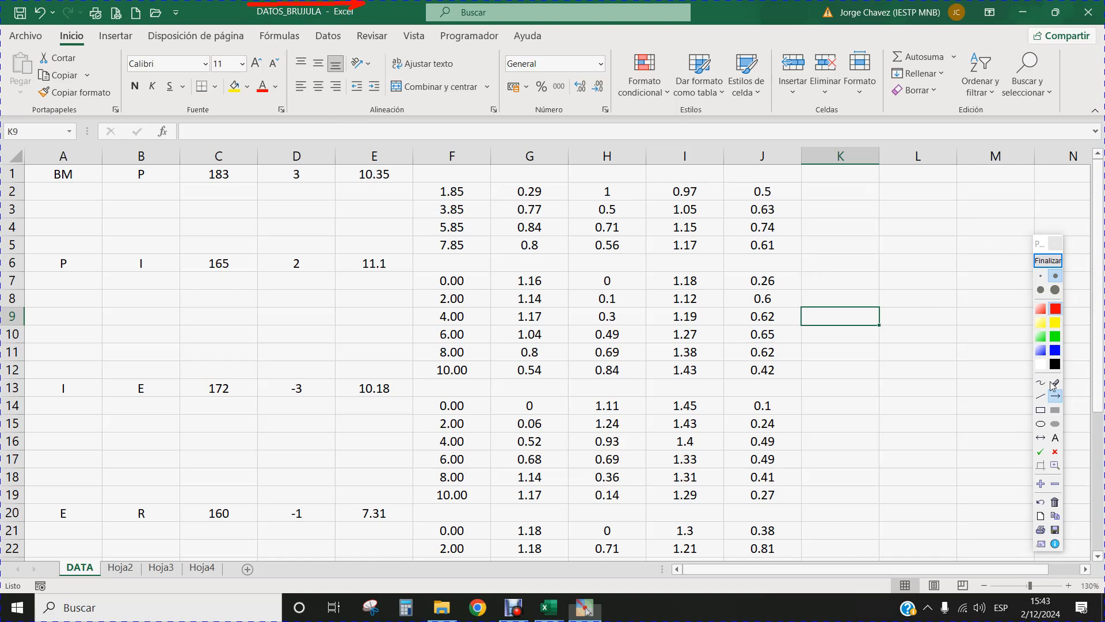
Frame the DATOS_BRUJULA file name in the title bar with a red rectangle, then end the screen annotation.
left_click(1041, 410)
mouse_move(252, 4)
left_mouse_down()
mouse_move(372, 32)
mouse_move(367, 23)
left_mouse_up()
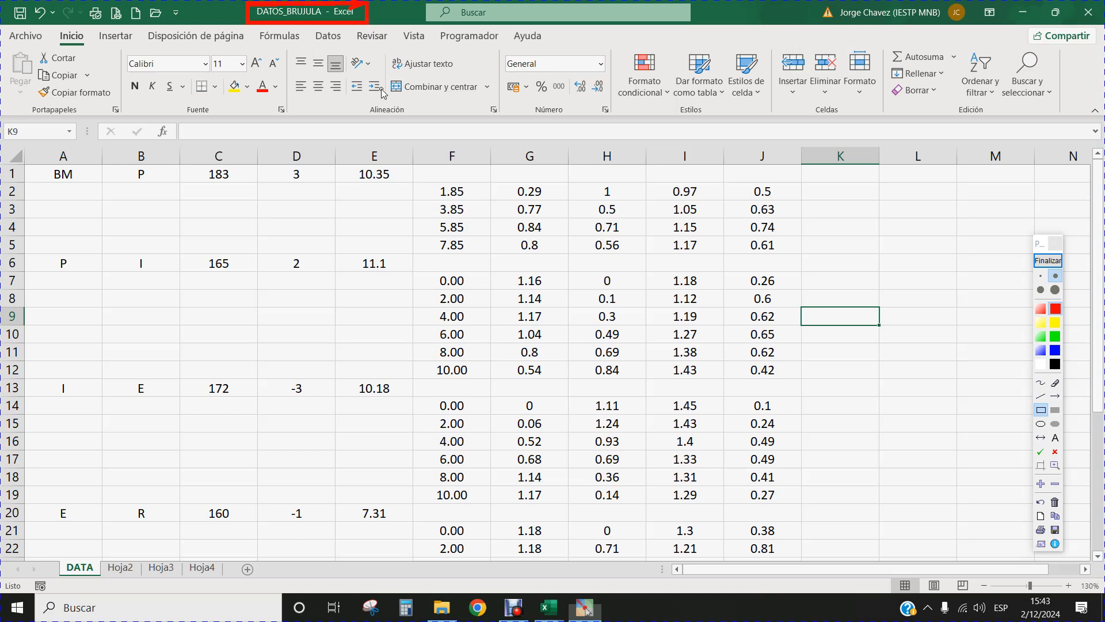
left_click(1047, 260)
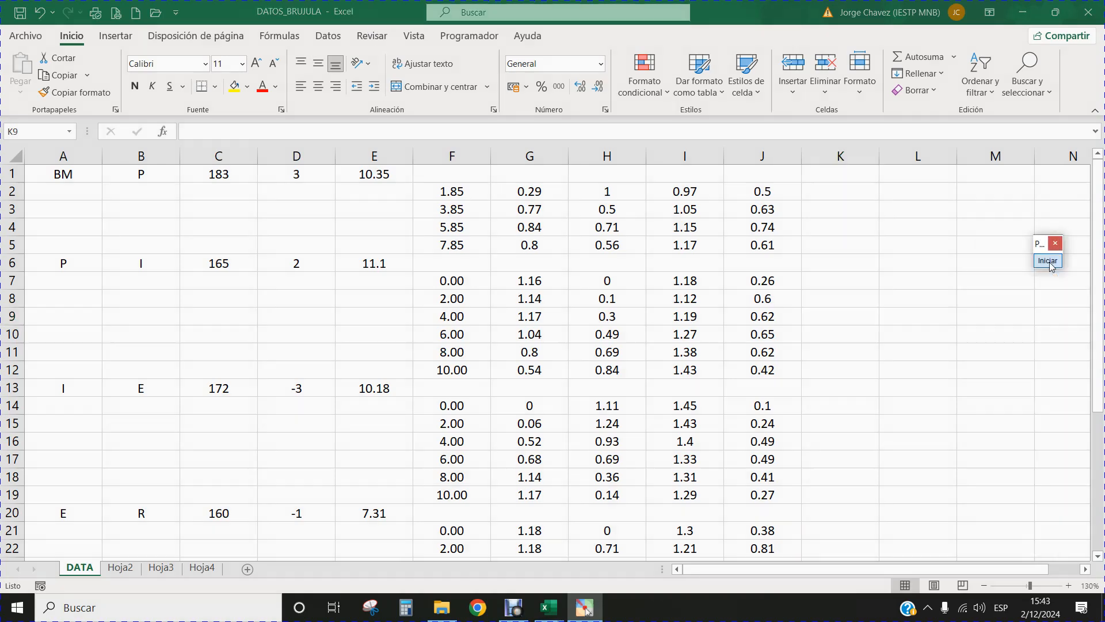
left_click(917, 240)
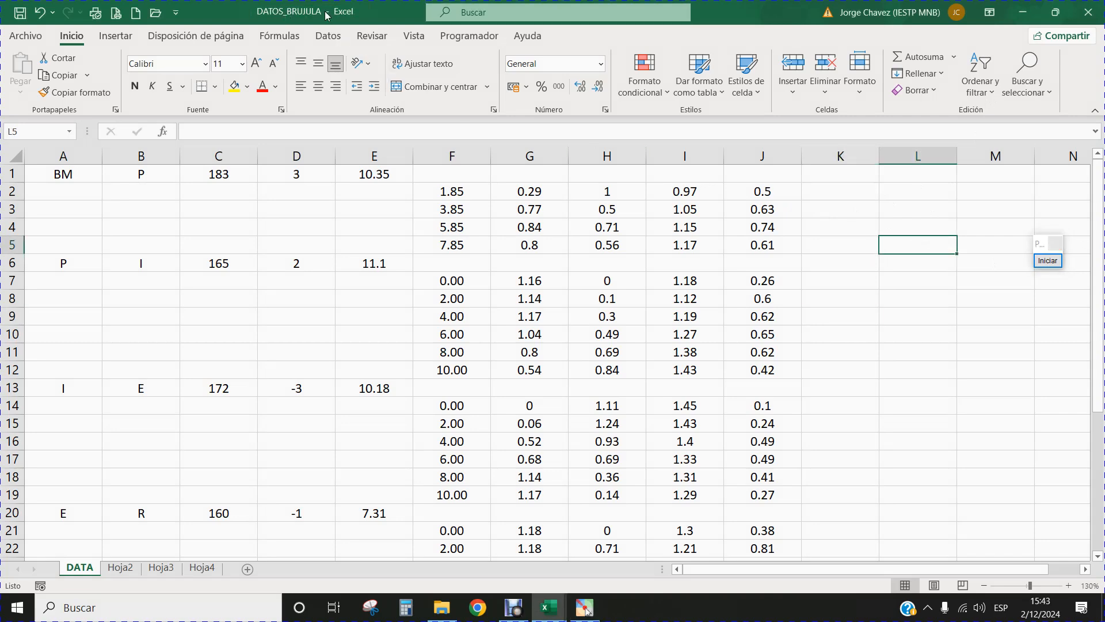
Mark the window's close control with a red rectangle and arrow, end the annotation, and close the DATOS_BRUJULA workbook.
left_click(1053, 264)
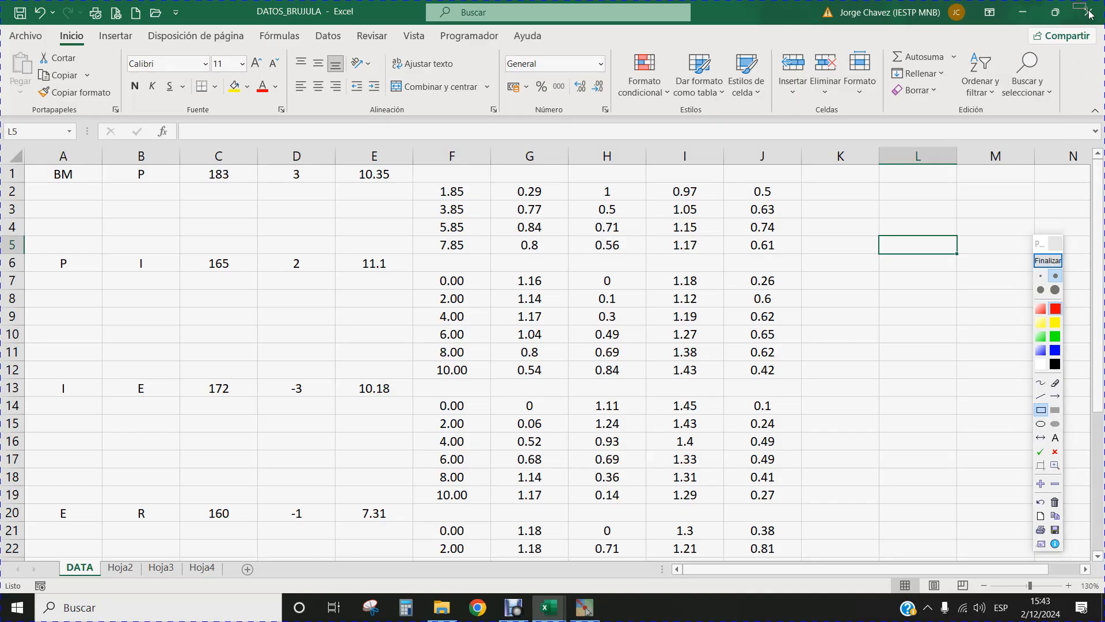
left_click_drag(1073, 3, 1101, 24)
left_click(1055, 396)
left_click_drag(1062, 75, 1080, 27)
left_click(1047, 261)
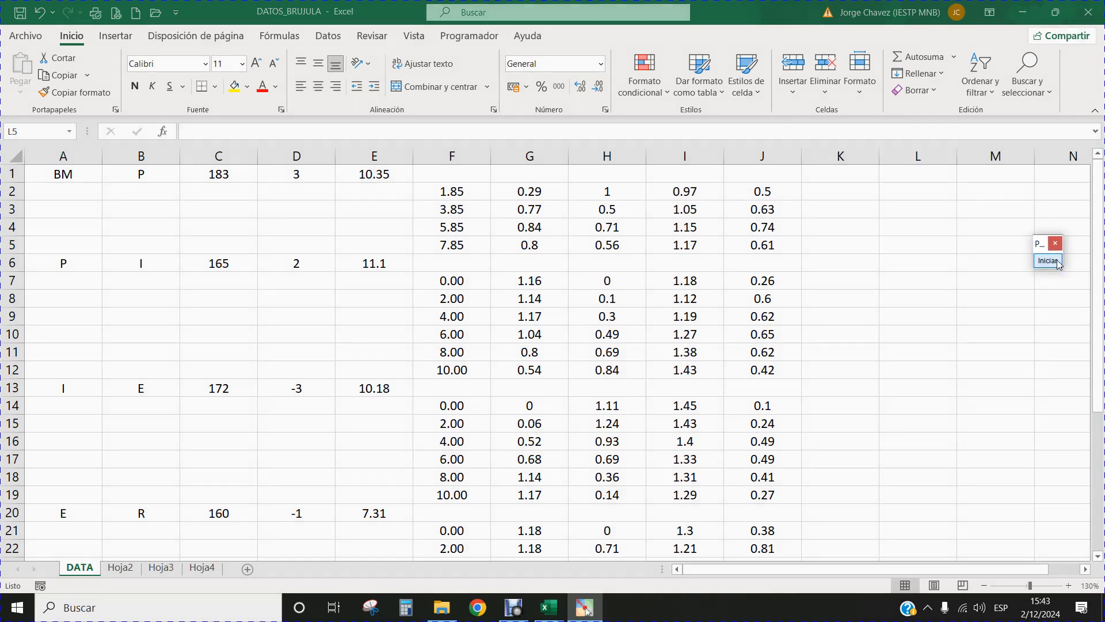
left_click(1089, 13)
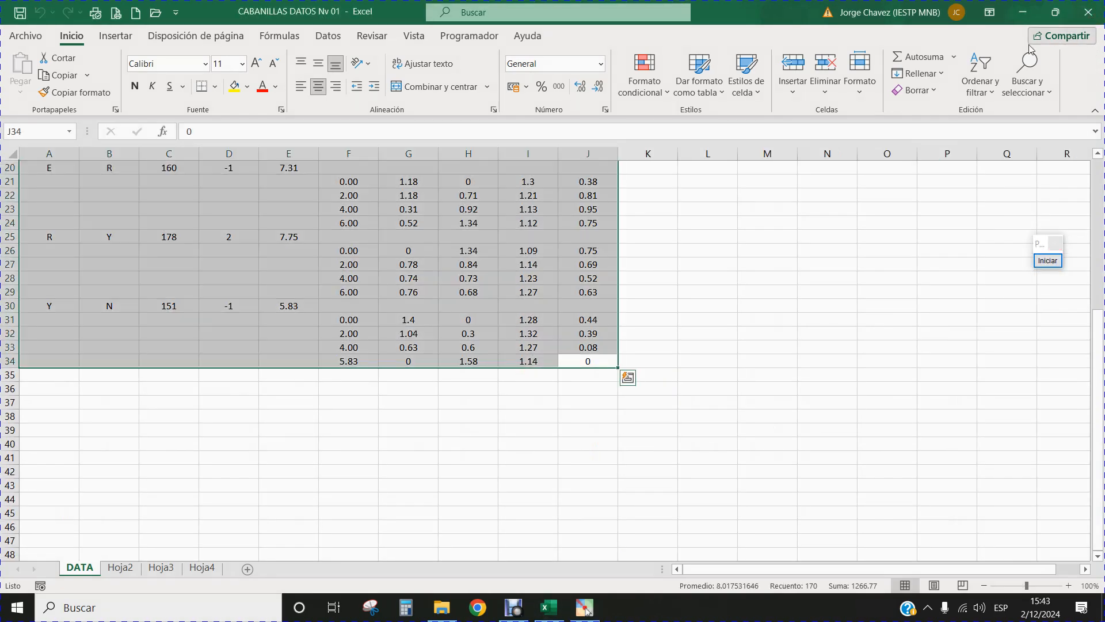
Return to the start of the CABANILLAS DATOS Nv 01 sheet and frame its file name with a red rectangle, then end the annotation.
scroll(477, 325, "up", 6)
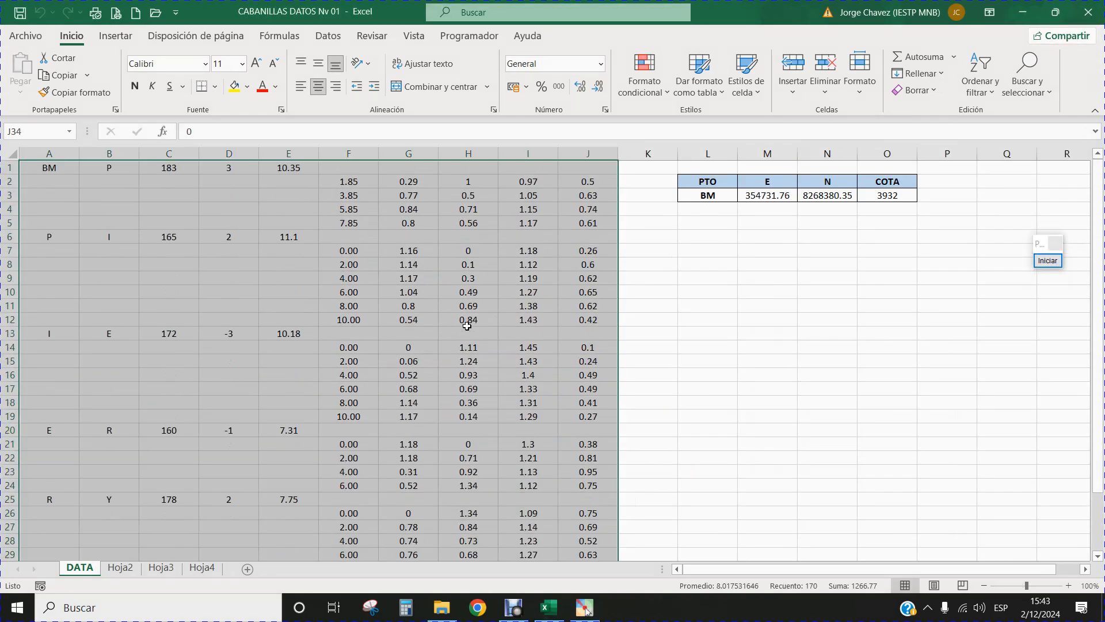
left_click(696, 295)
left_click(1048, 260)
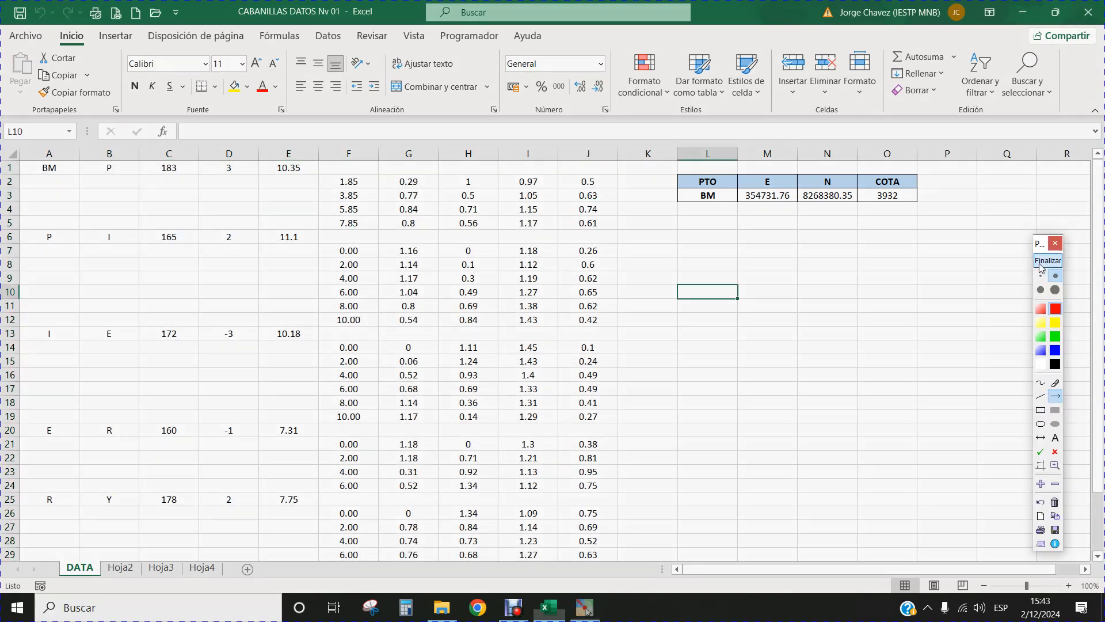
left_click(1040, 410)
left_click_drag(235, 3, 379, 23)
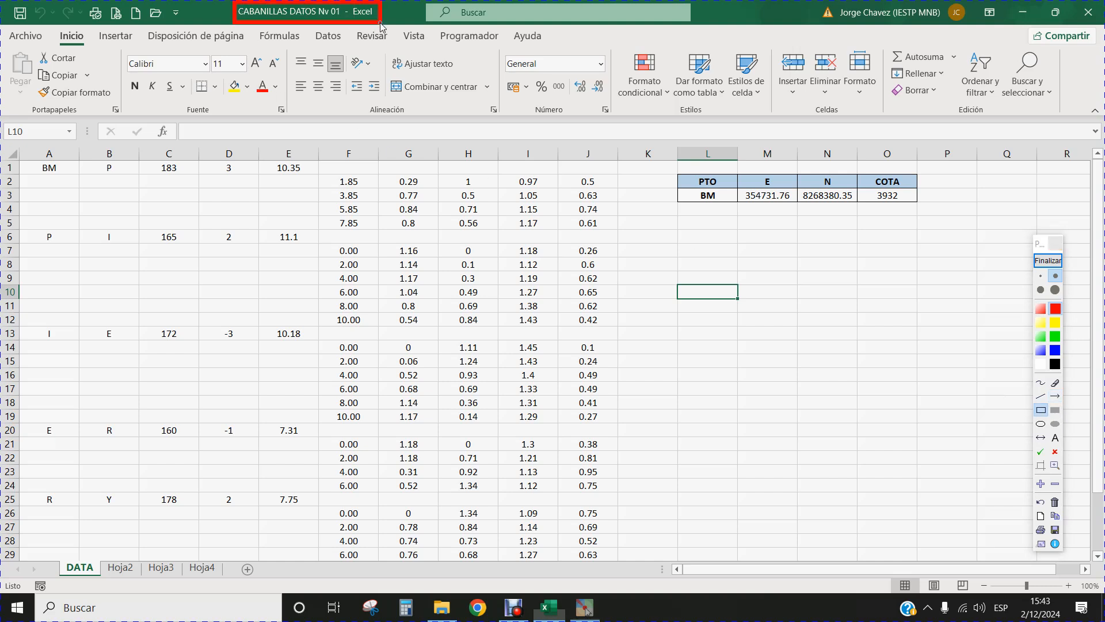
left_click(1040, 263)
Minimize the open windows, launch AutoCAD 2021, and start a new drawing with the grid turned off.
left_click(1027, 16)
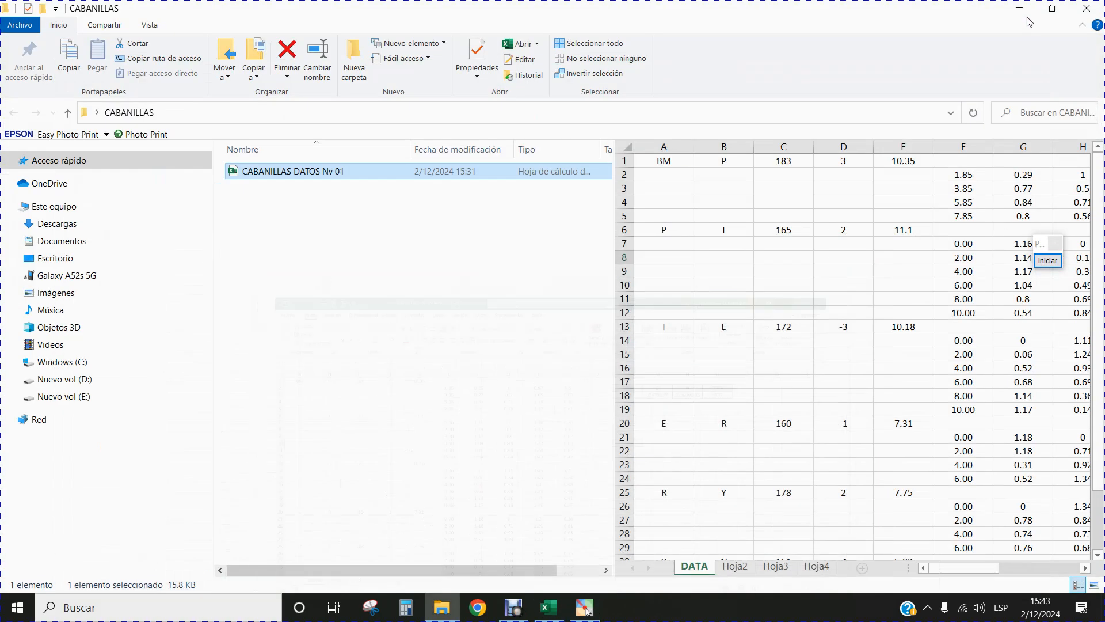
left_click(1019, 8)
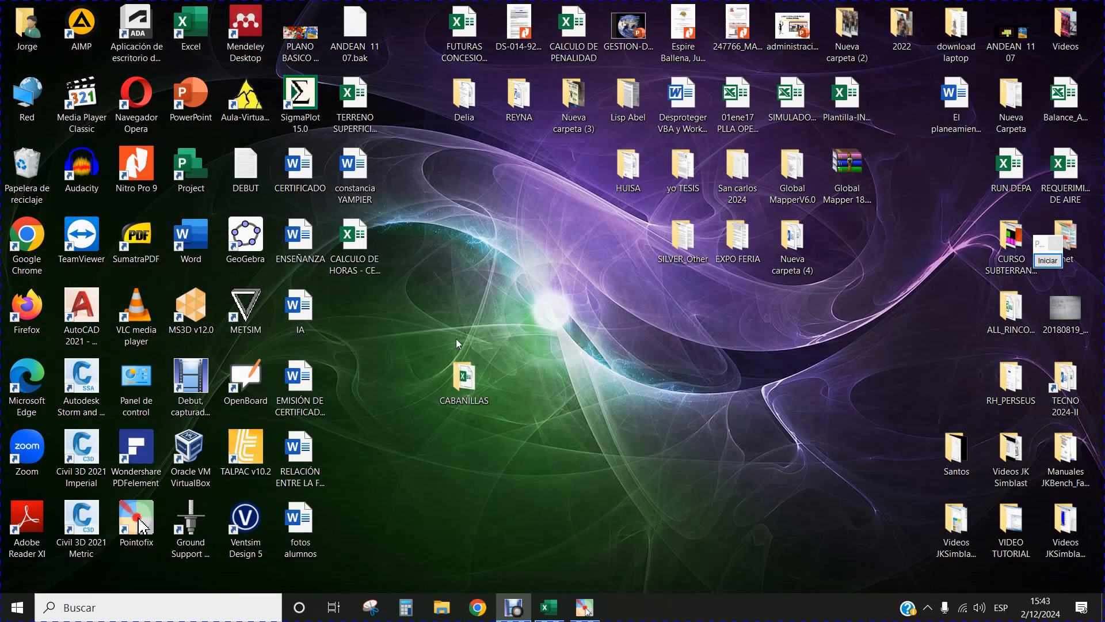
double_click(82, 319)
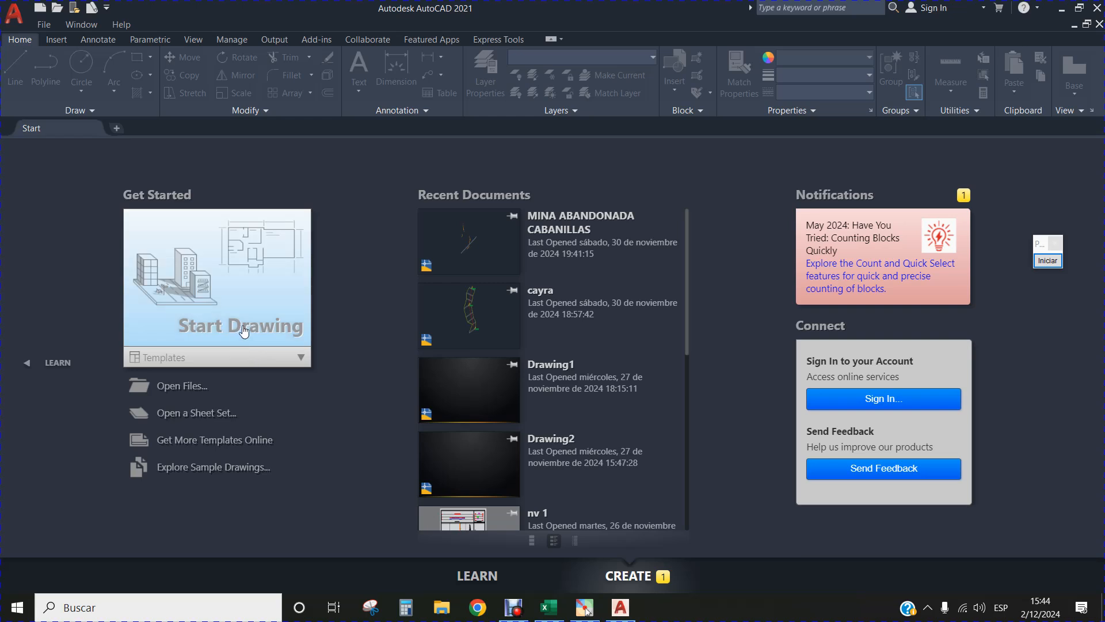
left_click(244, 331)
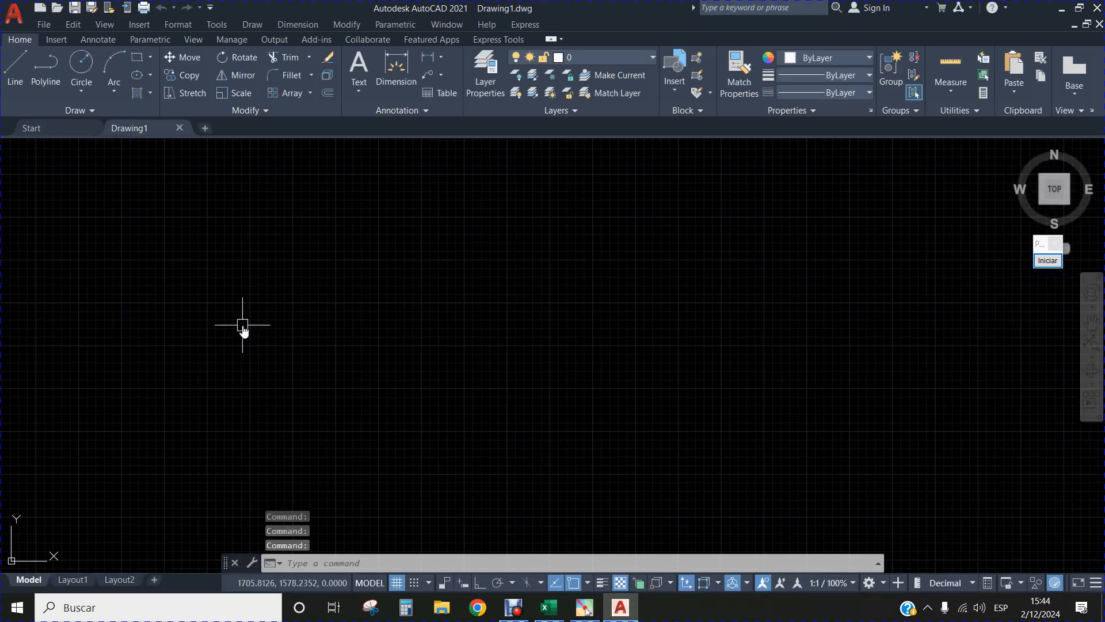
left_click(404, 585)
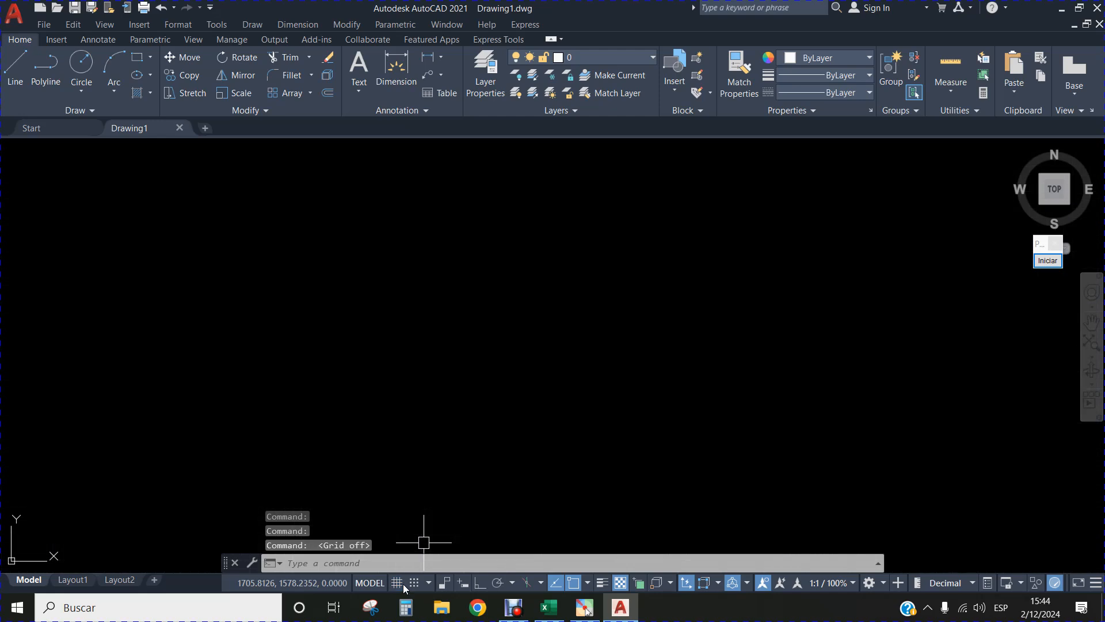
Run the TOPODROI_2024 command to load the TOPODROI application and accept its activation message.
left_click(315, 564)
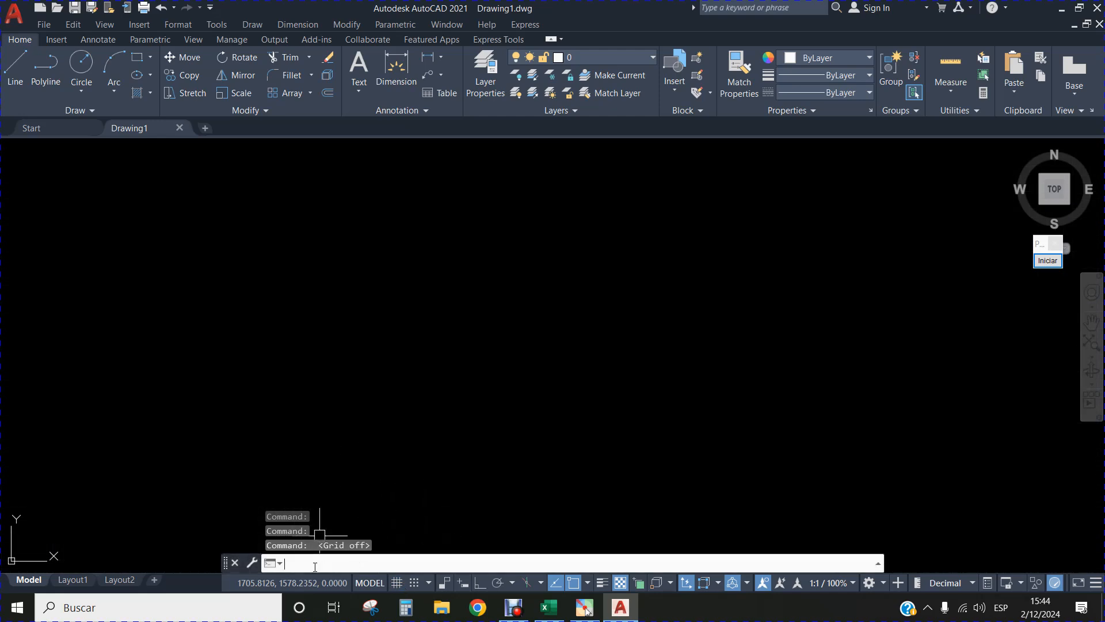
type("topo")
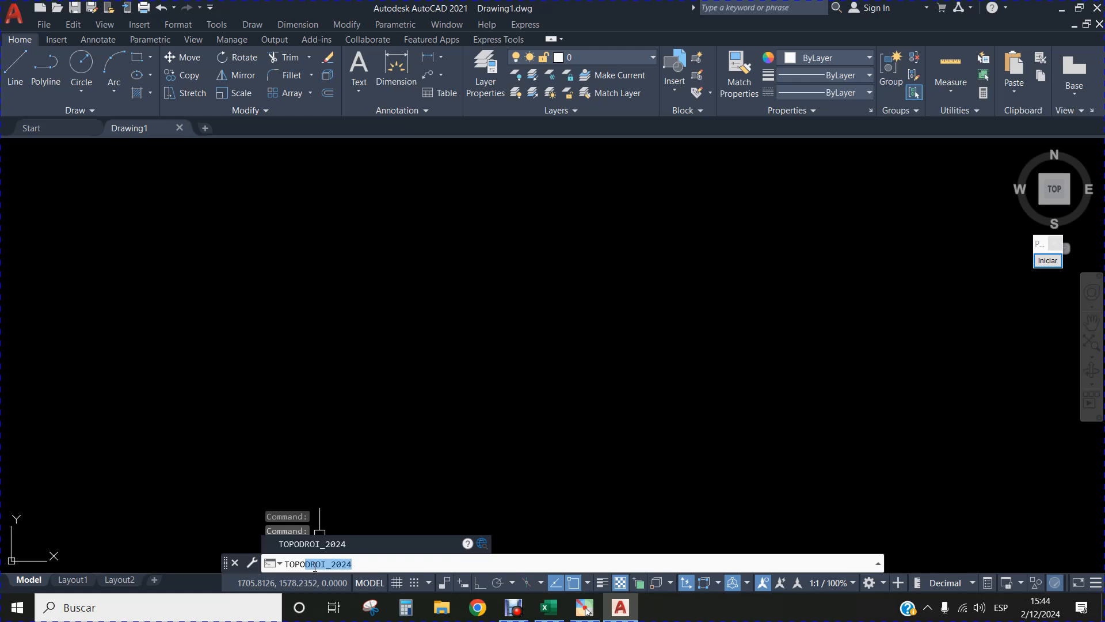
key("Return")
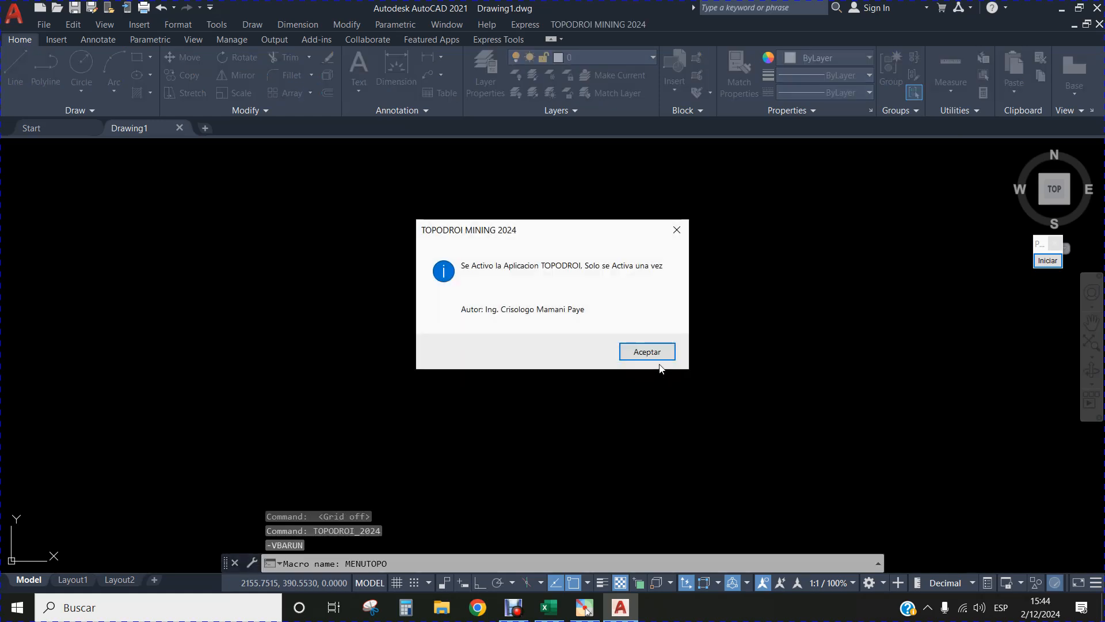
left_click(645, 352)
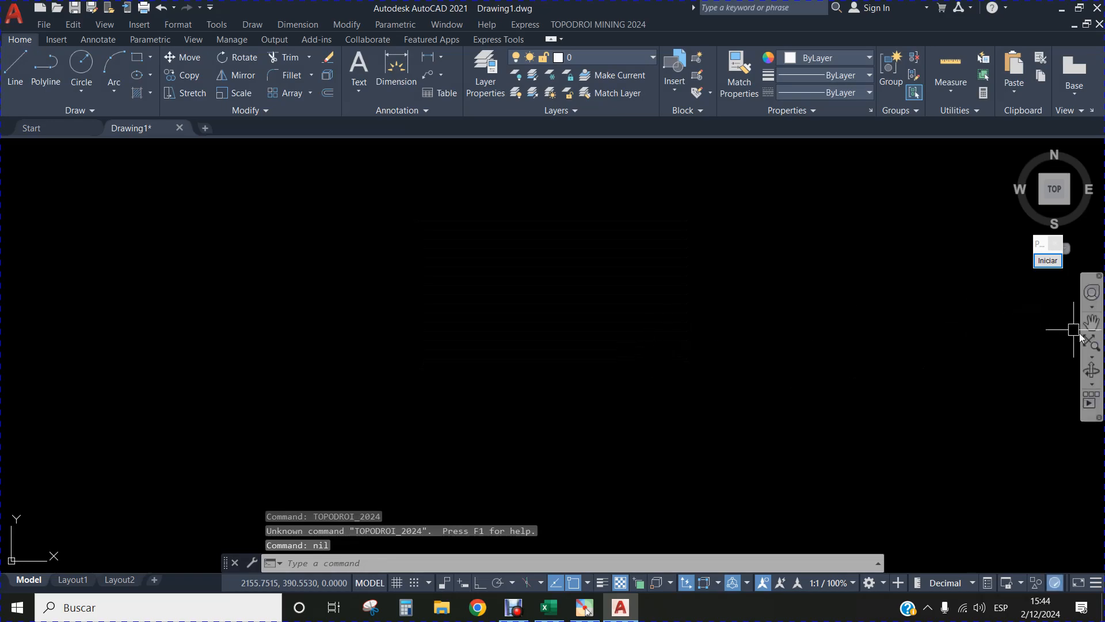
Frame the TOPODROI MINING 2024 menu name with a red annotation rectangle, then end the annotation.
left_click(1047, 260)
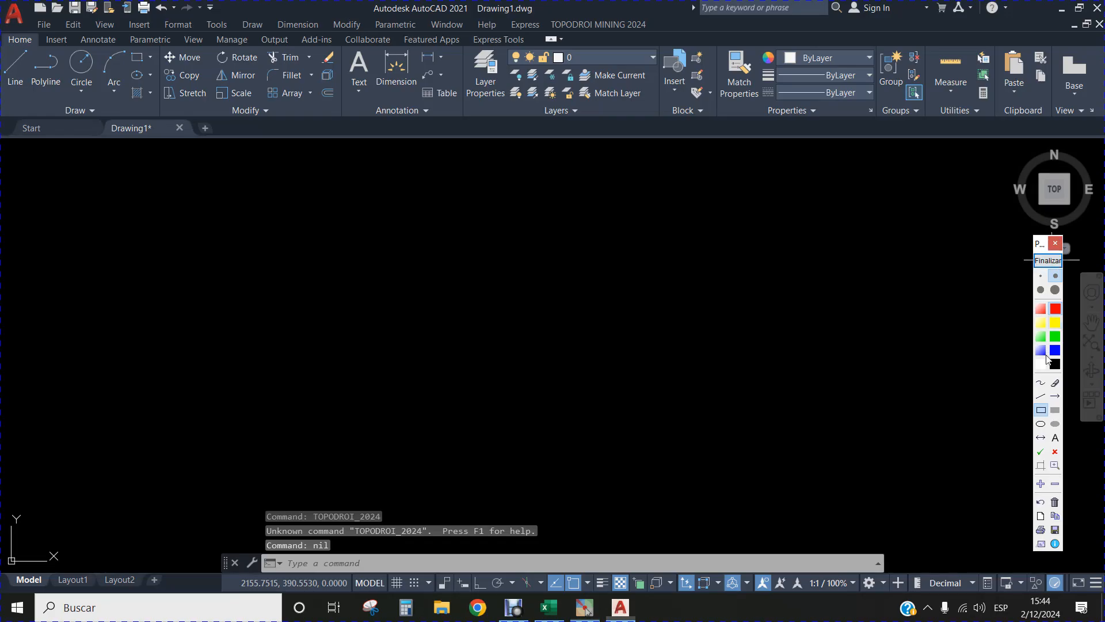
mouse_move(544, 15)
left_mouse_down()
mouse_move(554, 36)
mouse_move(660, 35)
left_mouse_up()
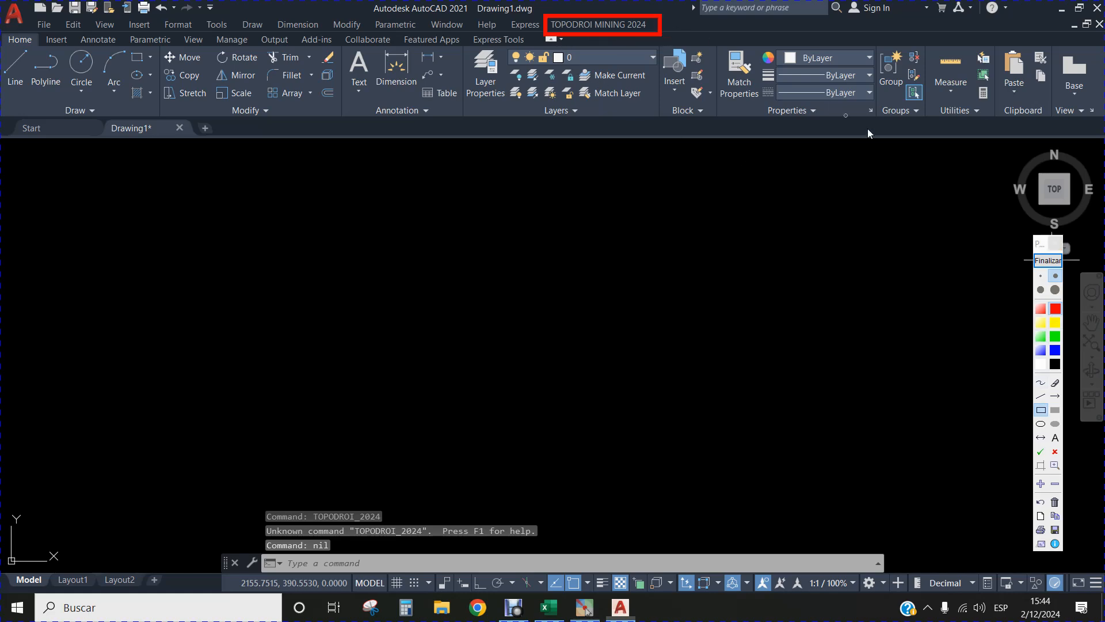
left_click(1044, 260)
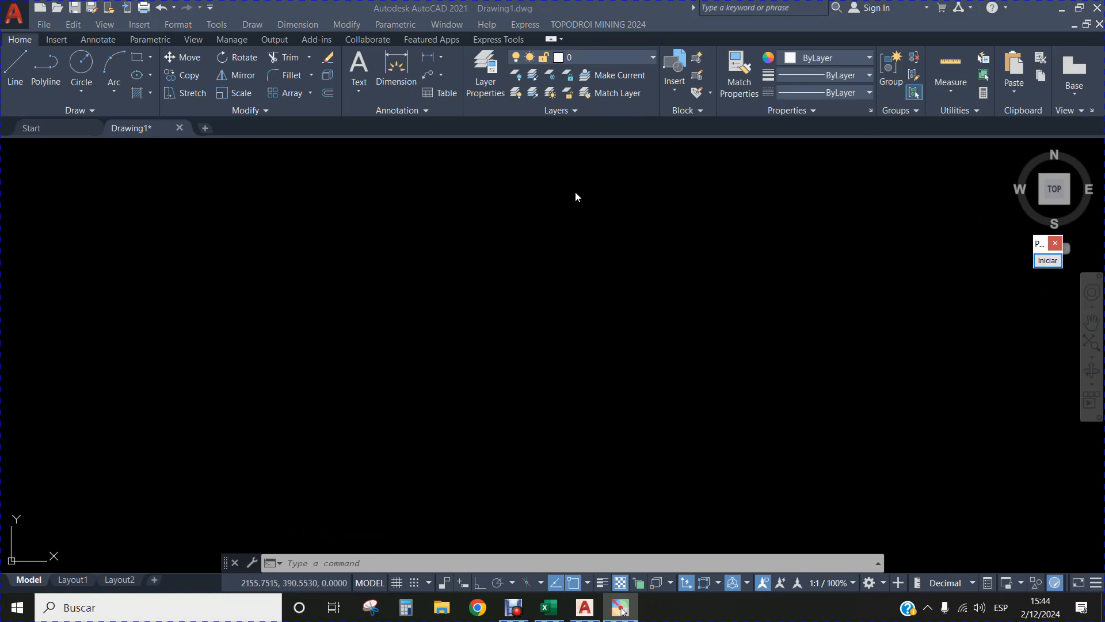
Open TOPODROI's compass survey tool, BRUJULA, from its LEVANTAMIENTOS functions.
left_click(602, 26)
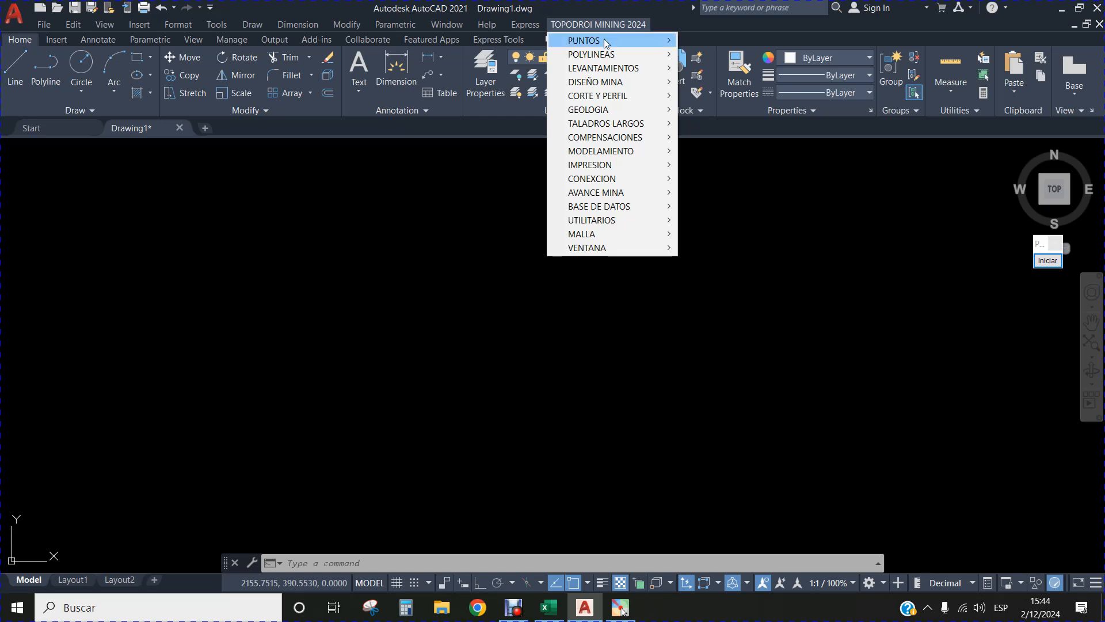
mouse_move(605, 70)
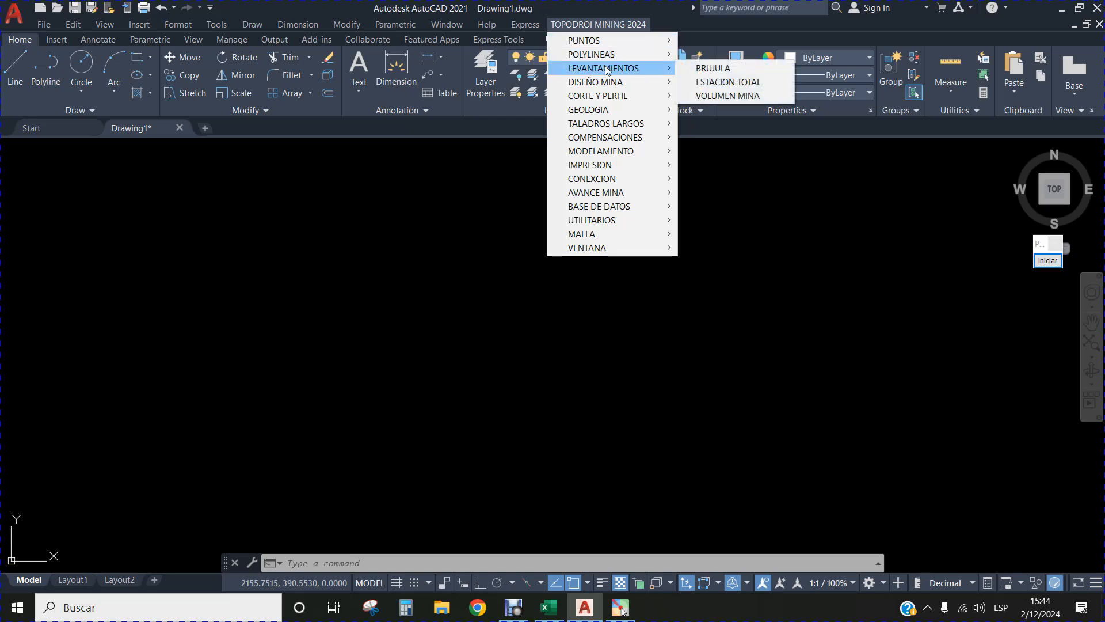
left_click(713, 69)
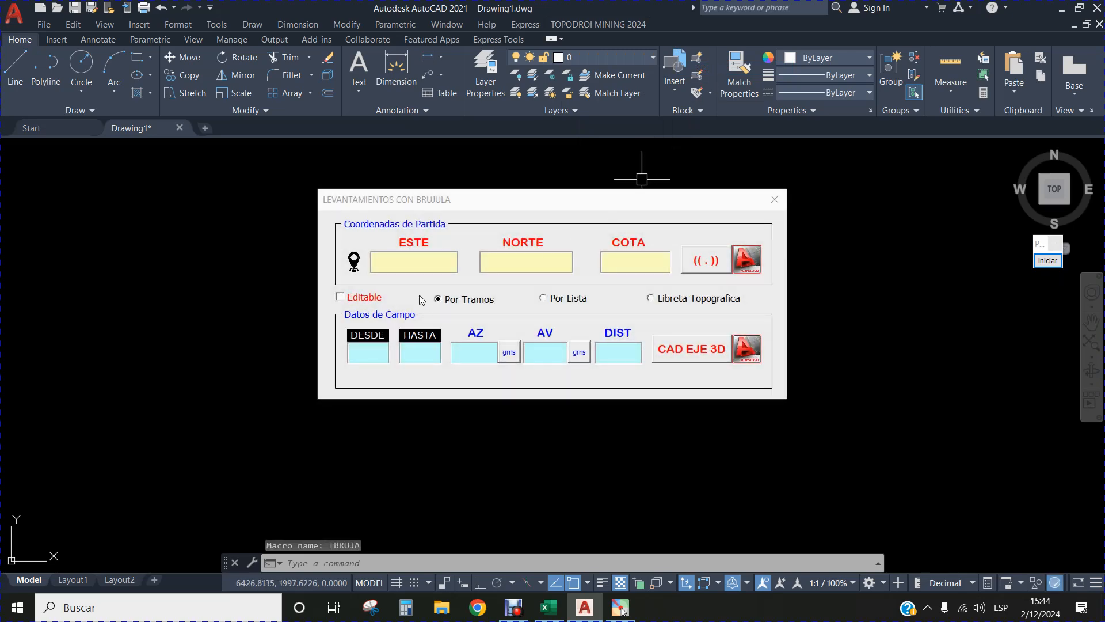
Frame the LEVANTAMIENTOS CON BRUJULA dialog title with a green annotation rectangle, then end the annotation.
left_click(1047, 260)
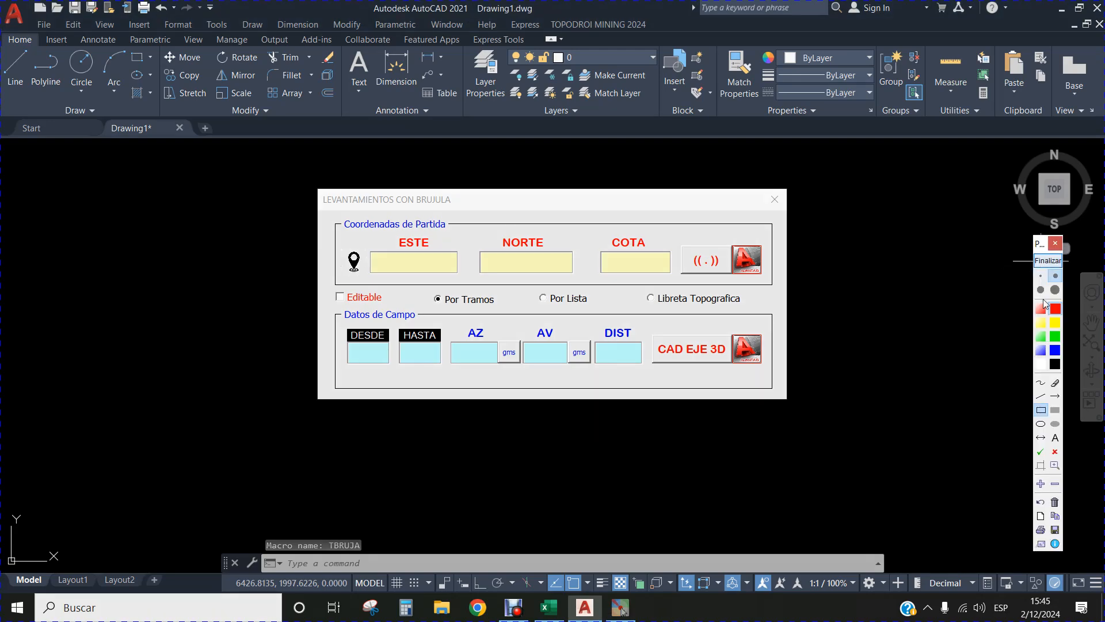
left_click(1056, 339)
mouse_move(319, 194)
left_mouse_down()
mouse_move(390, 214)
mouse_move(461, 214)
left_mouse_up()
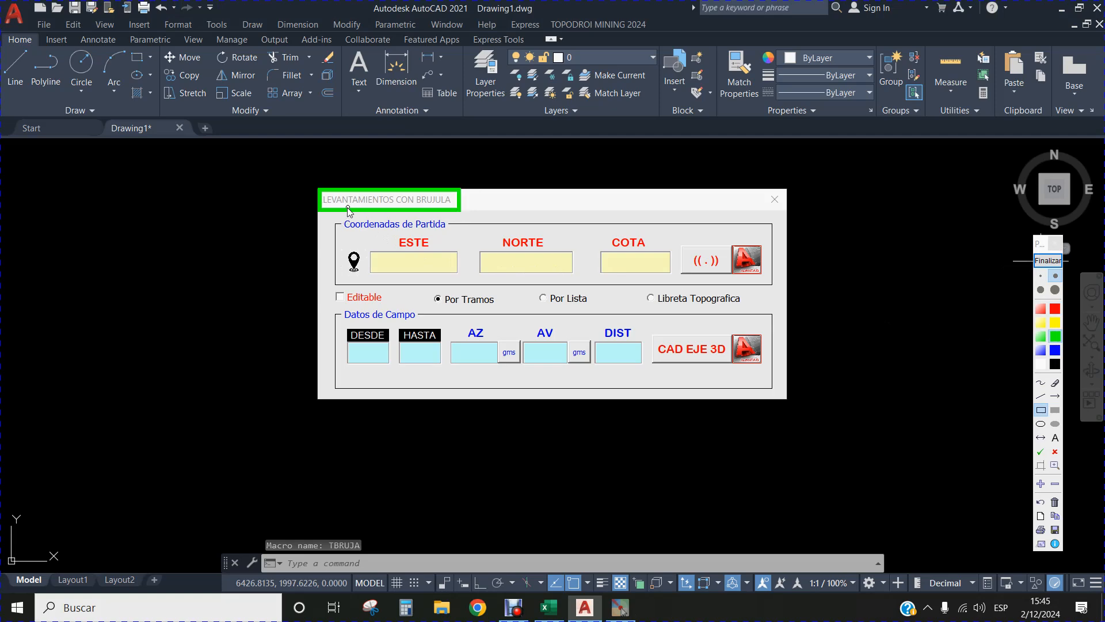
left_click(1047, 260)
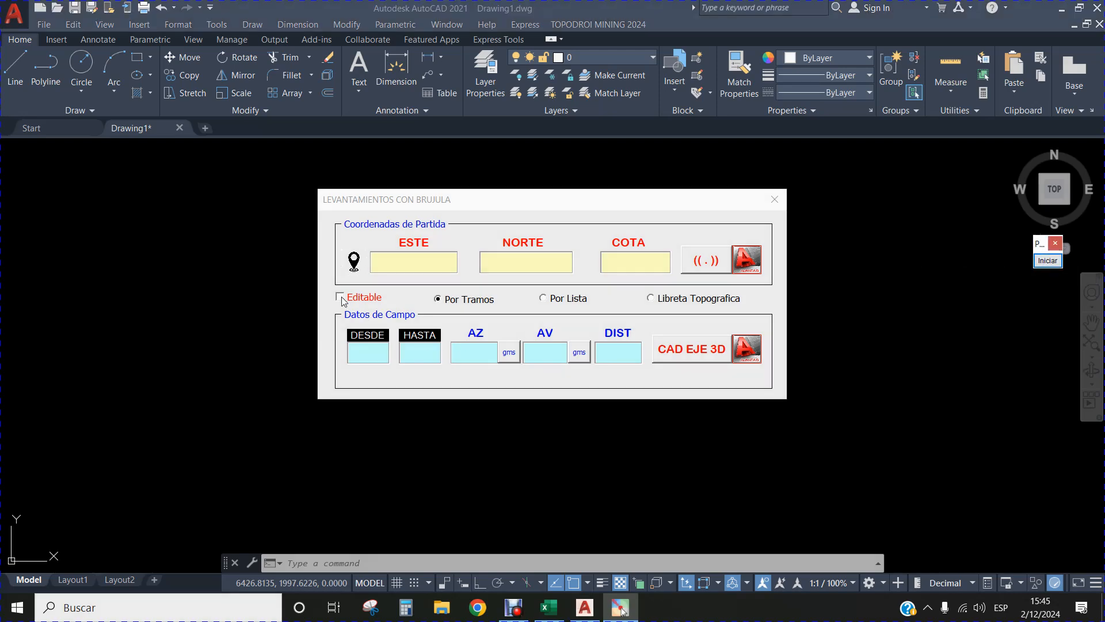
Frame the Editable option with a green annotation rectangle, end the annotation, and enable Editable.
left_click(1047, 260)
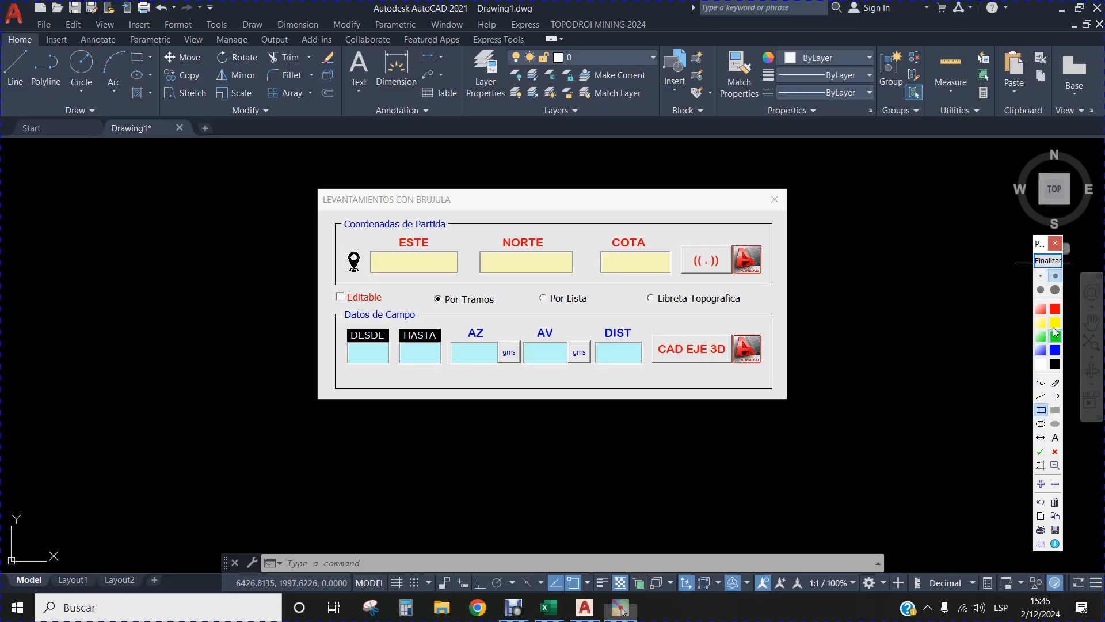
left_click_drag(322, 284, 396, 309)
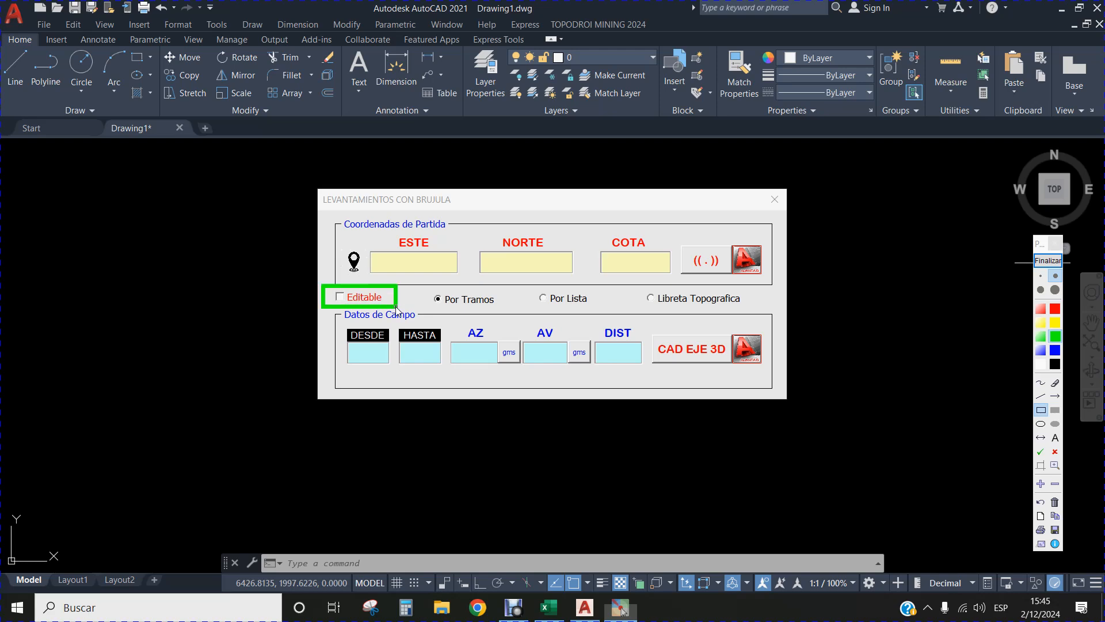
left_click(1047, 261)
left_click(340, 298)
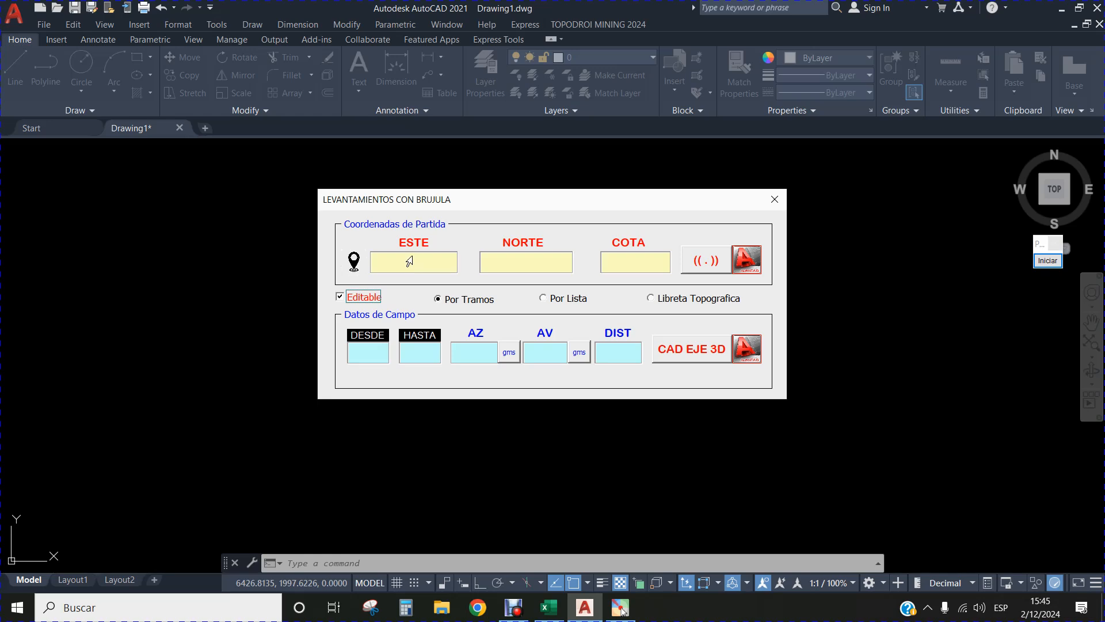
Copy the BM's east coordinate, 354731.76, from the Excel DATA sheet into the ESTE starting coordinate in AutoCAD's compass survey dialog.
left_click(550, 607)
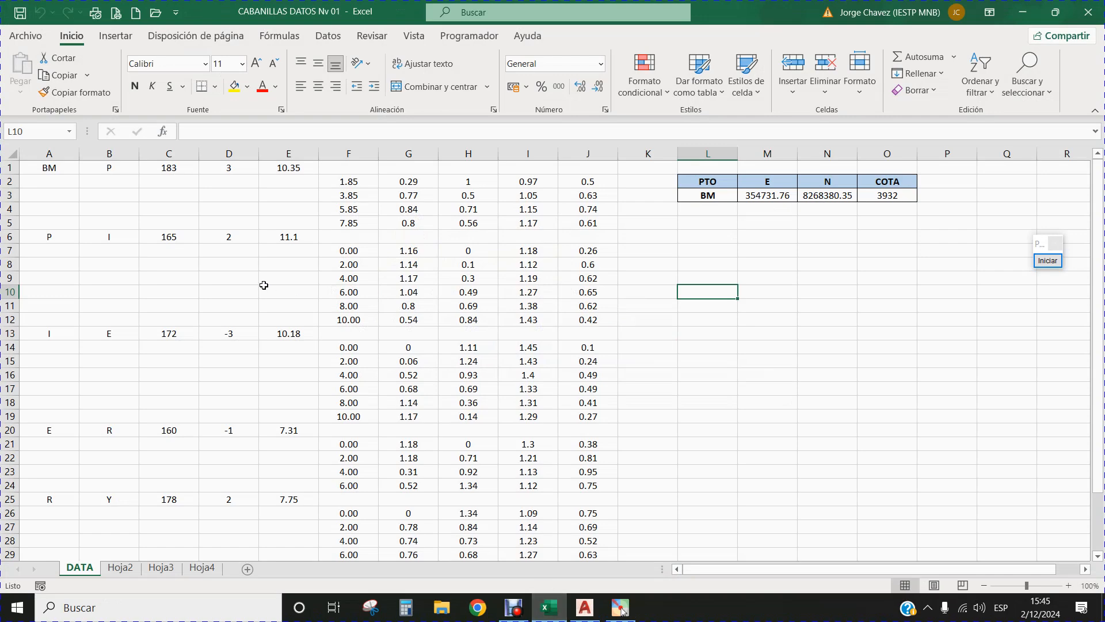
left_click(45, 167)
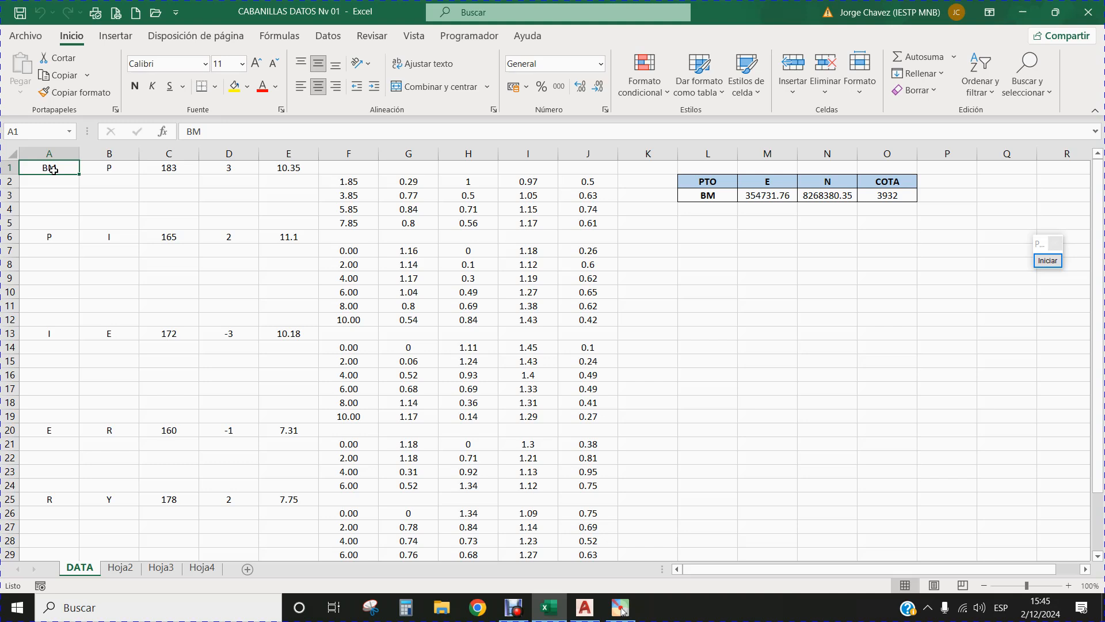
left_click(105, 167)
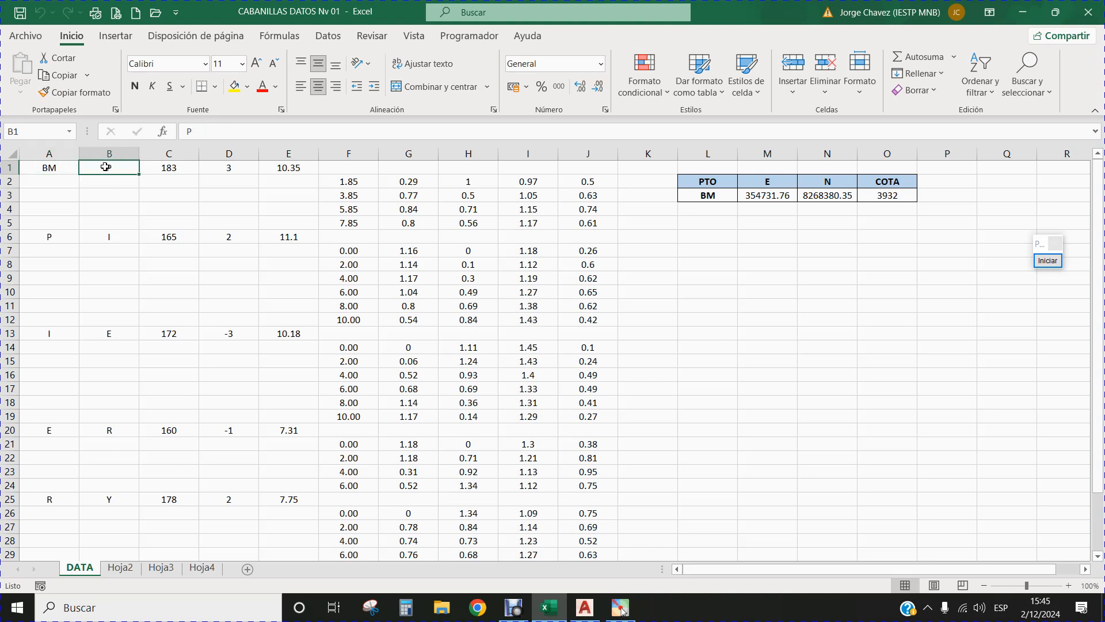
left_click(694, 193)
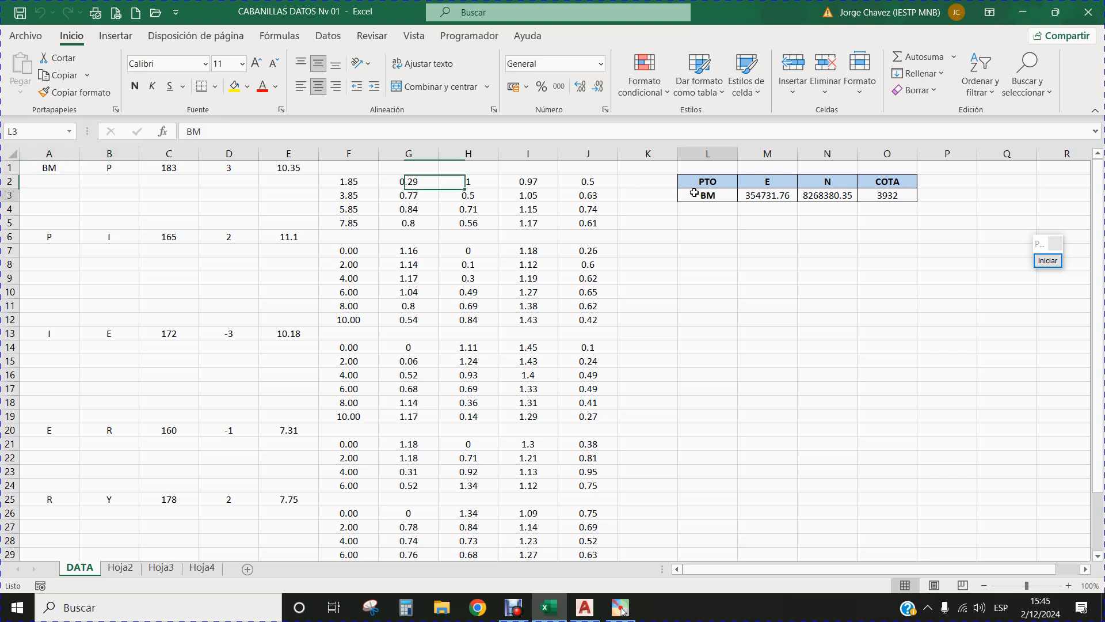
left_click(769, 193)
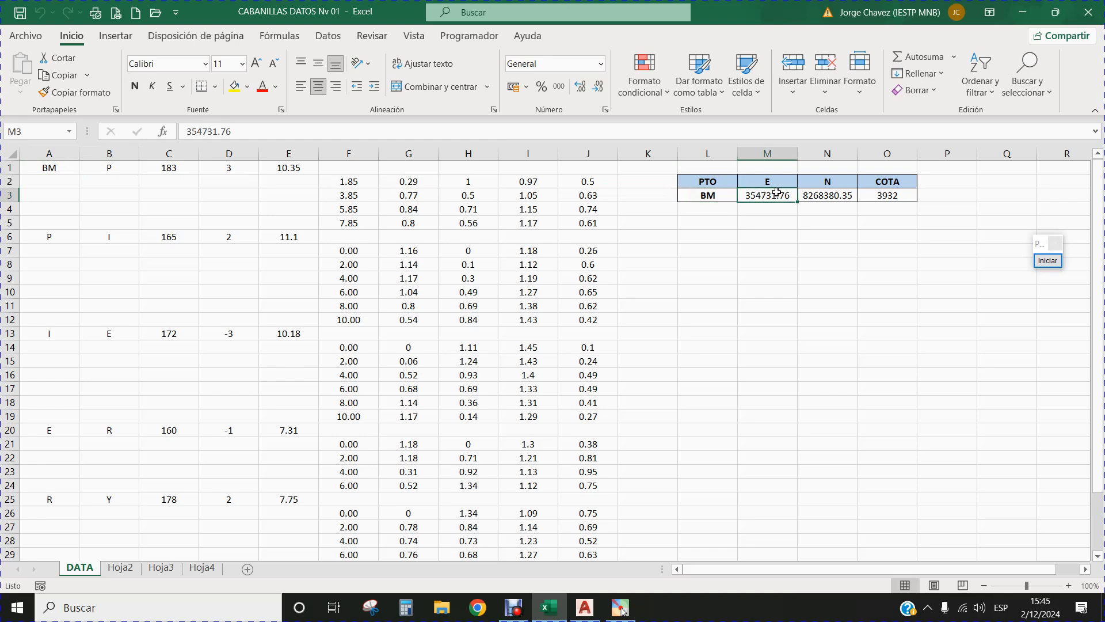
double_click(219, 131)
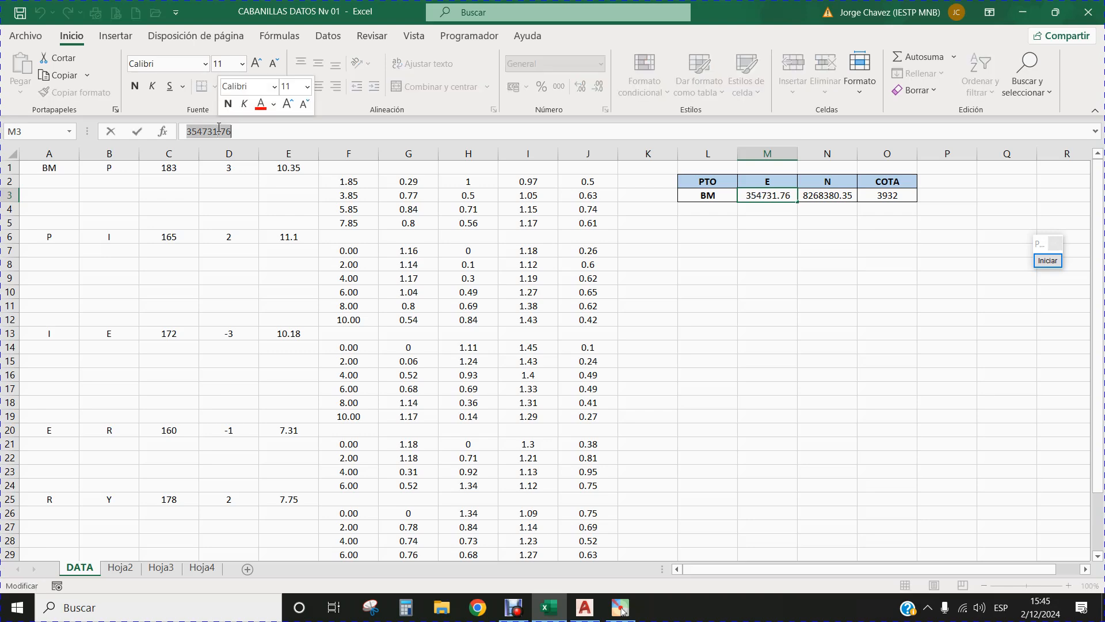
key("ctrl+c")
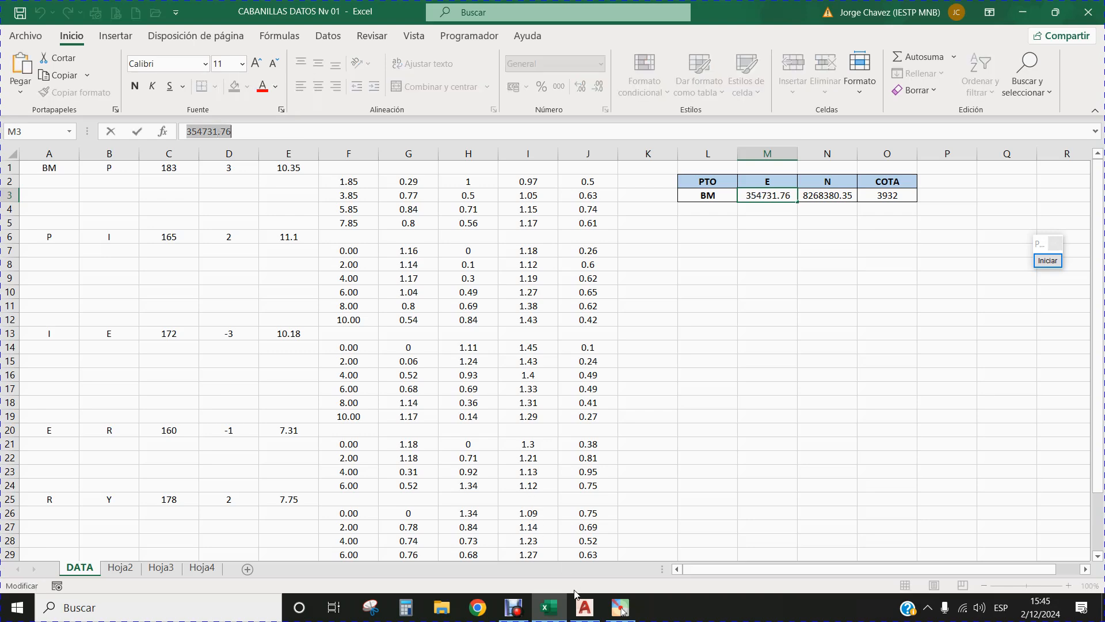
left_click(584, 605)
left_click(412, 261)
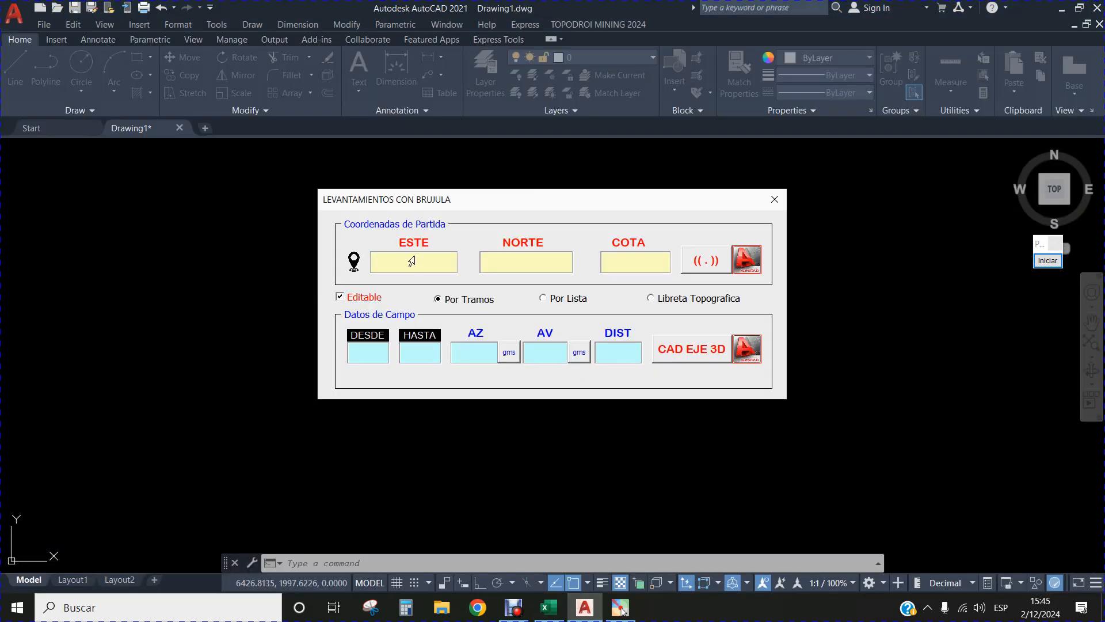
key("ctrl+v")
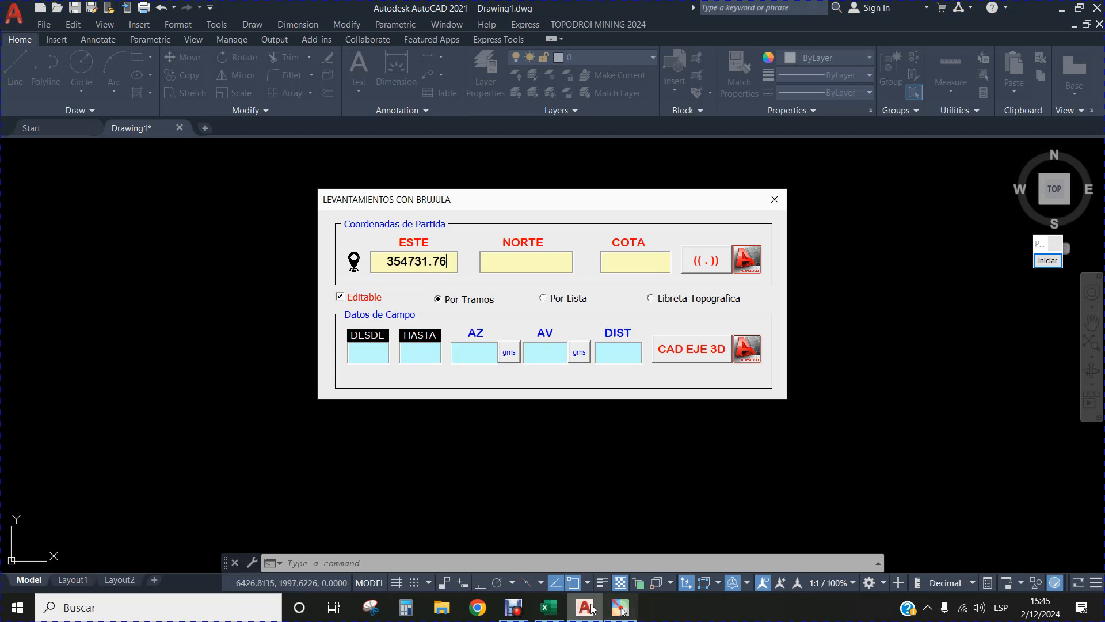
Copy the BM's north coordinate, 8268380.35, from the Excel sheet into the NORTE starting coordinate in AutoCAD.
left_click(554, 605)
left_click(806, 197)
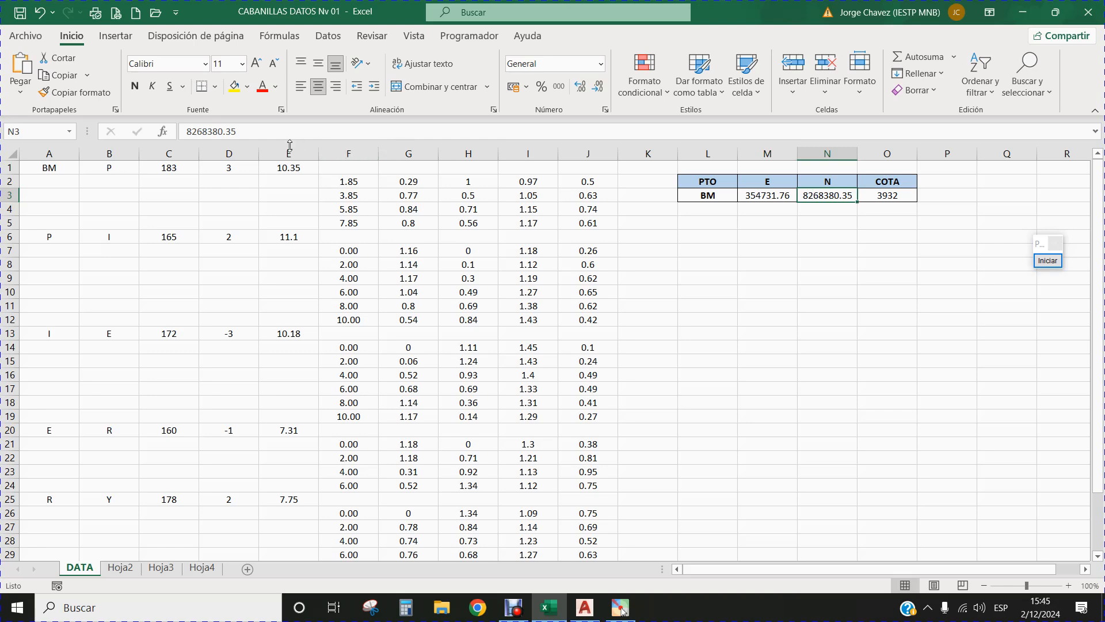
double_click(226, 133)
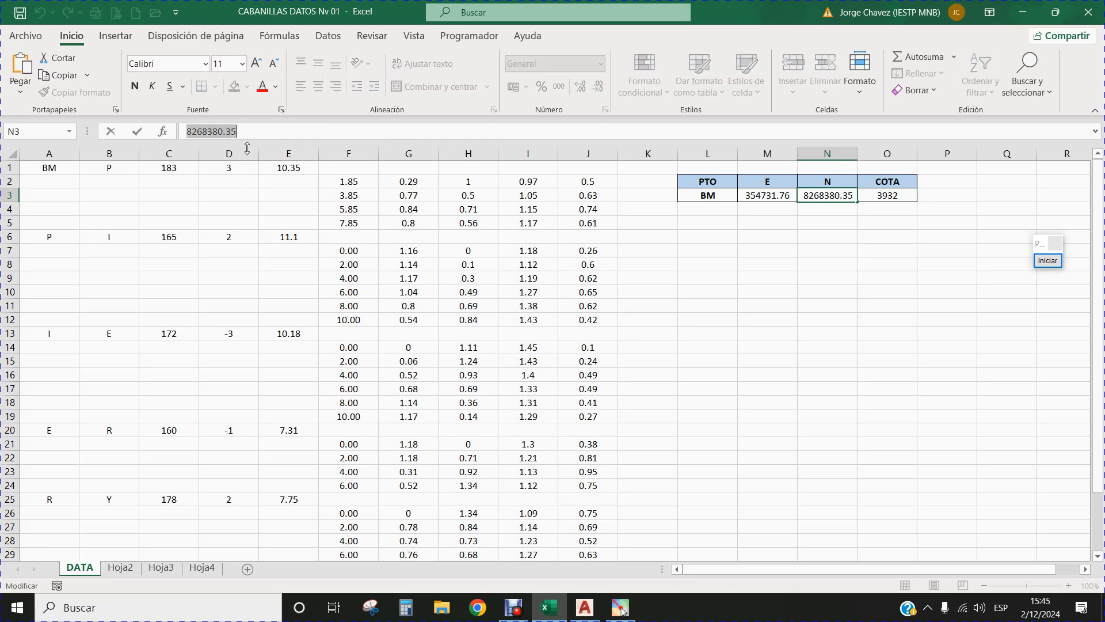
left_click(585, 607)
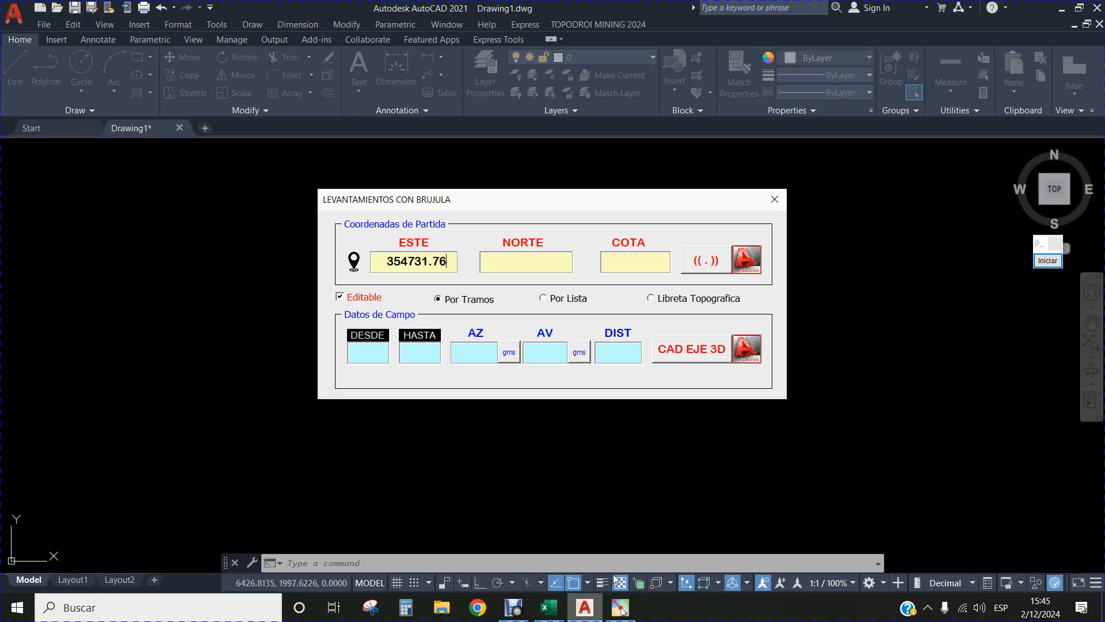
left_click(545, 264)
key("ctrl+v")
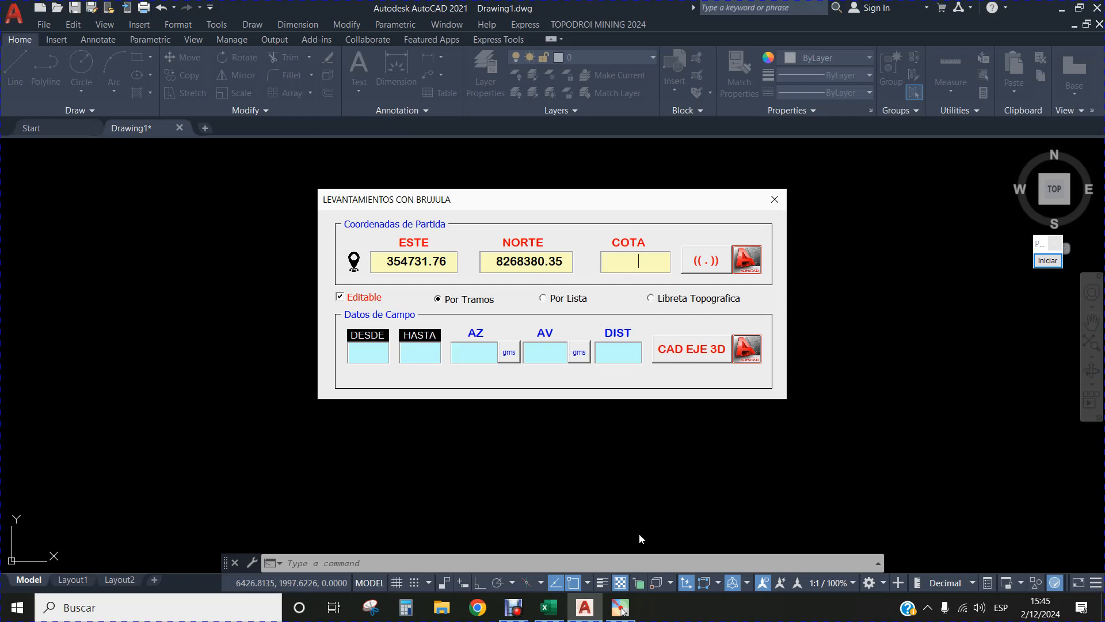
Look up the BM's elevation in the Excel sheet and set COTA to 3932 in AutoCAD's compass survey dialog.
left_click(550, 607)
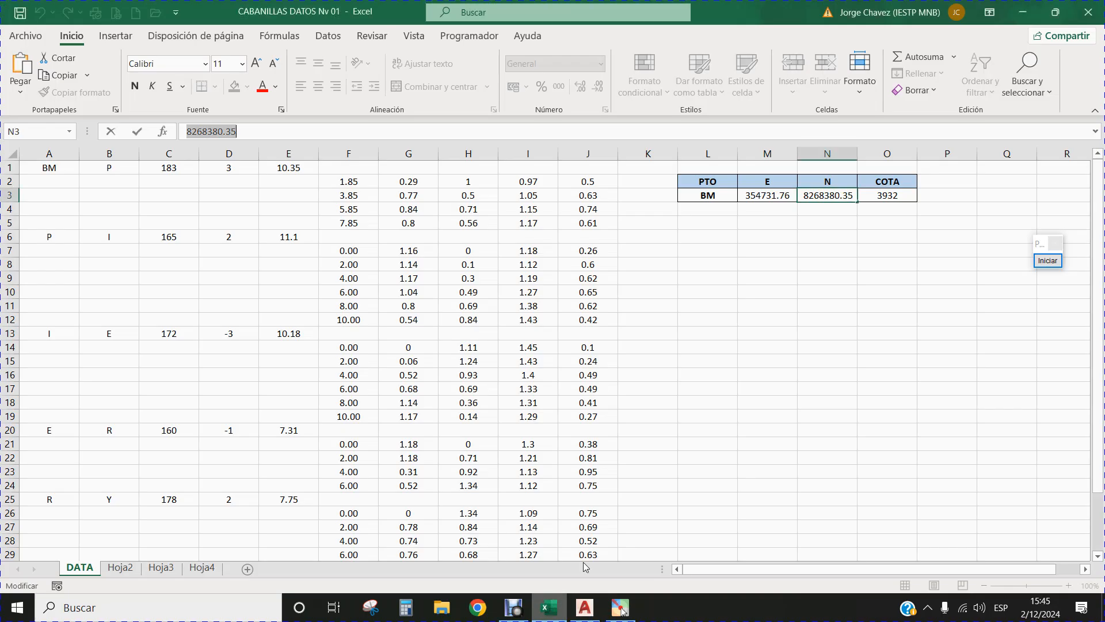
left_click(894, 197)
left_click(592, 611)
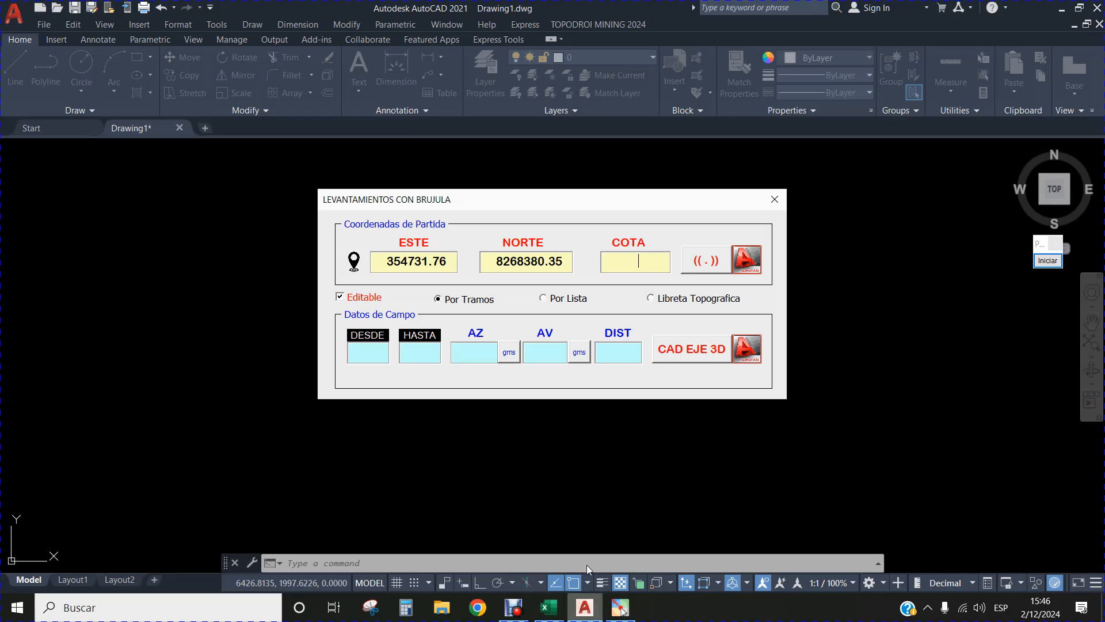
type("3932")
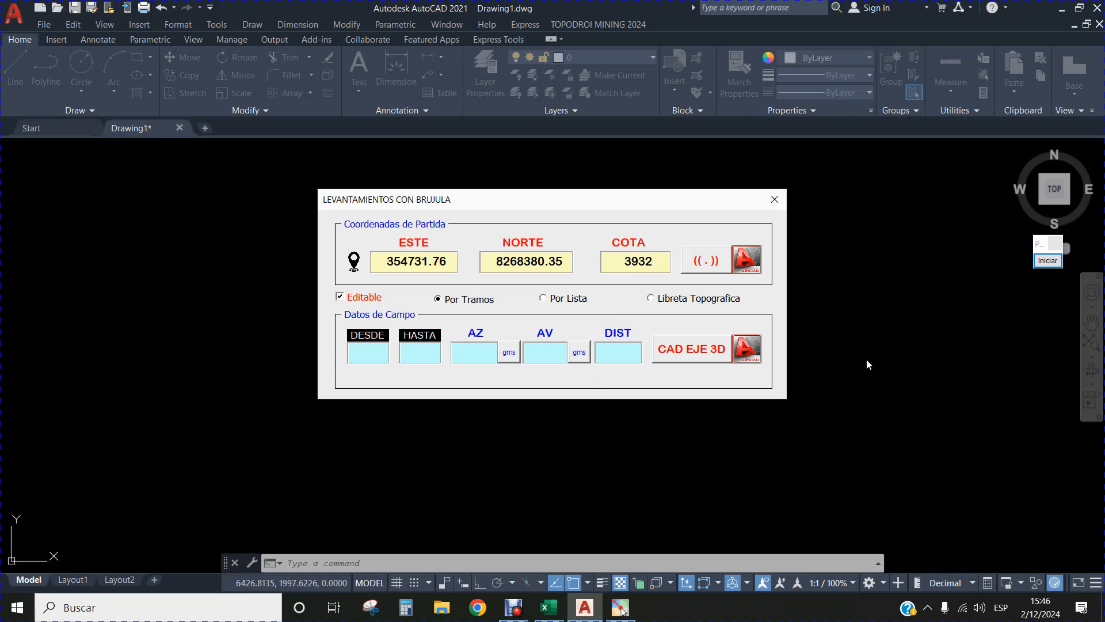
Frame the starting coordinates and the row of survey entry modes with two green annotation rectangles.
left_click(1048, 260)
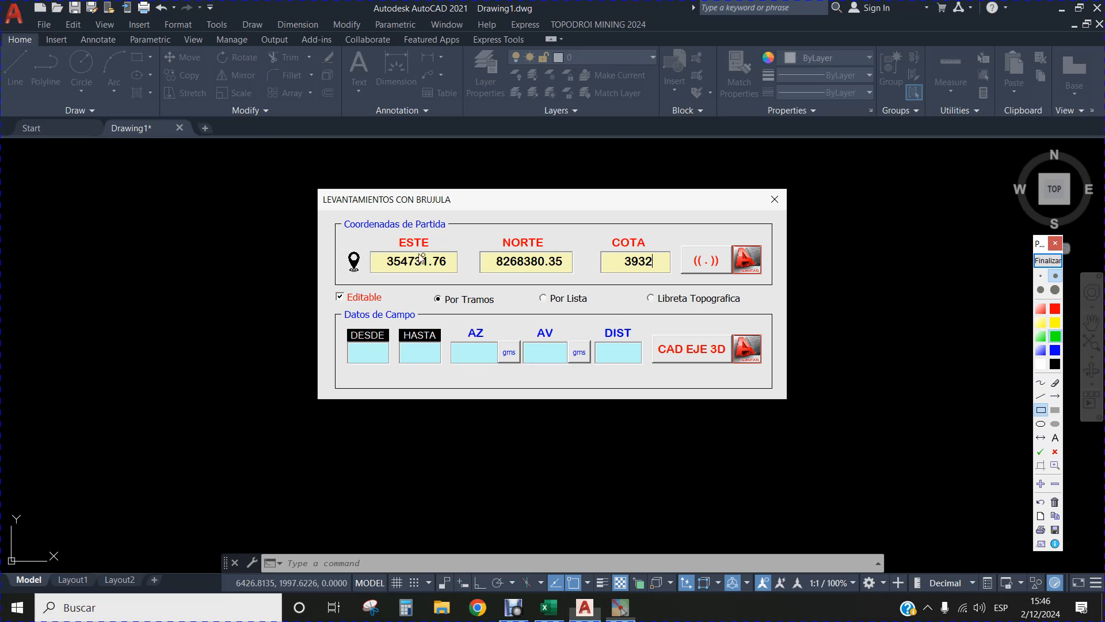
left_click_drag(340, 234, 676, 281)
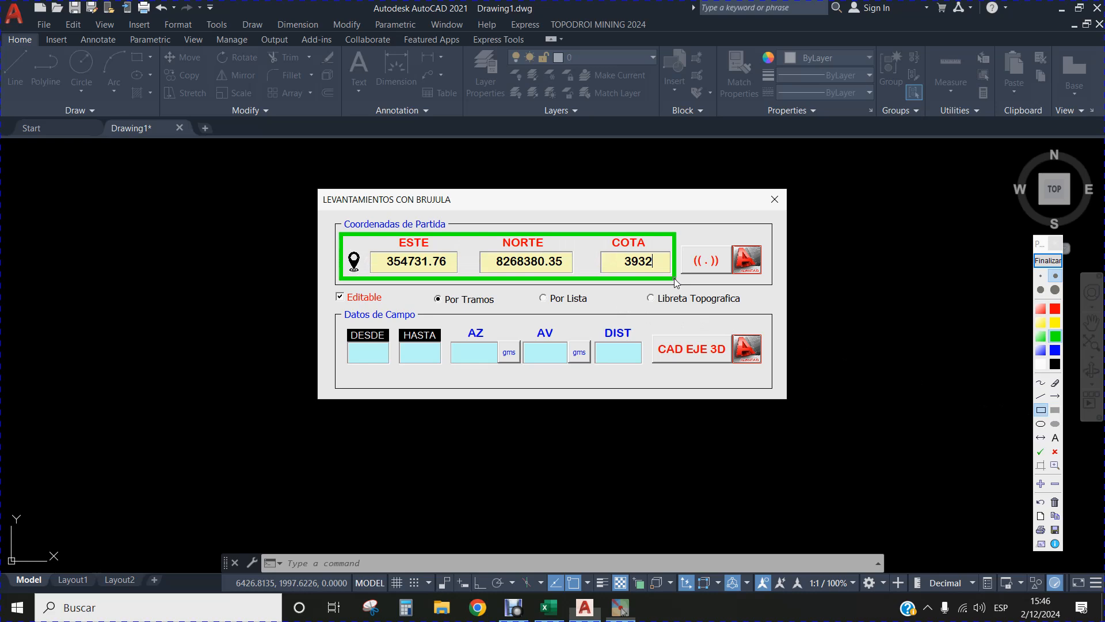
mouse_move(424, 297)
left_mouse_down()
mouse_move(426, 288)
mouse_move(469, 308)
mouse_move(756, 315)
left_mouse_up()
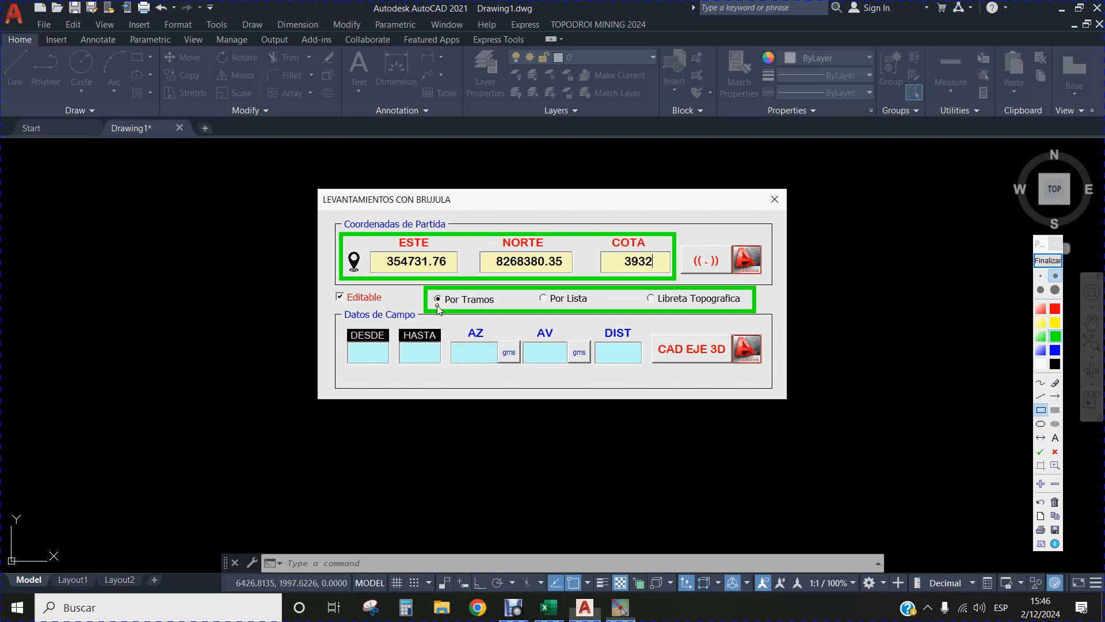
Point a green annotation arrow at Libreta Topografica, end the annotation, and select the Libreta Topografica mode.
left_click(1056, 397)
left_click_drag(644, 335, 652, 308)
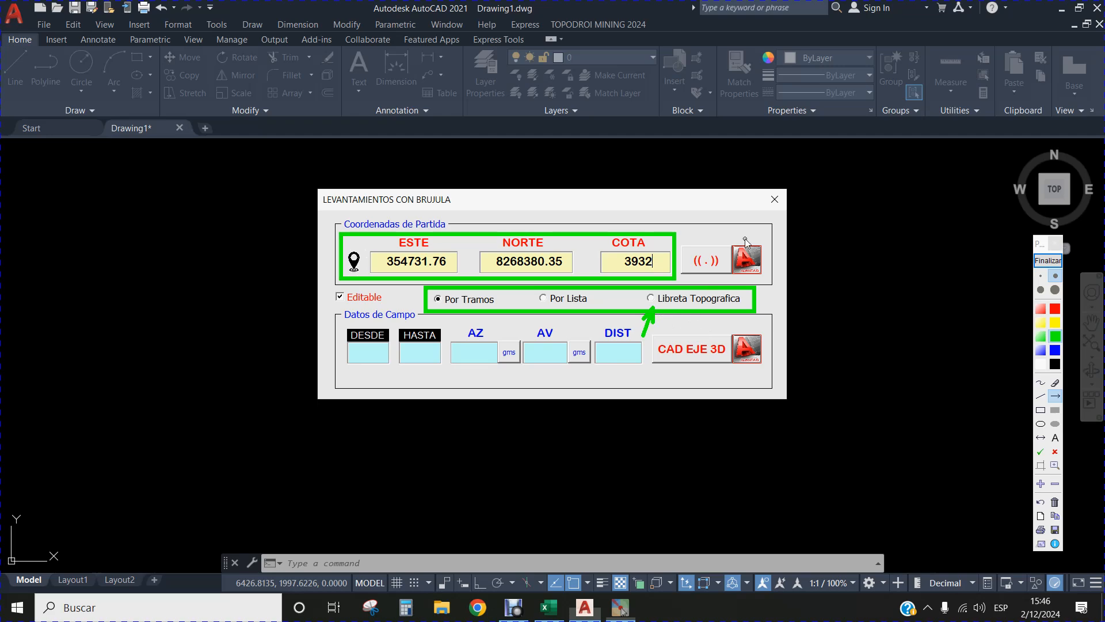
left_click(1048, 263)
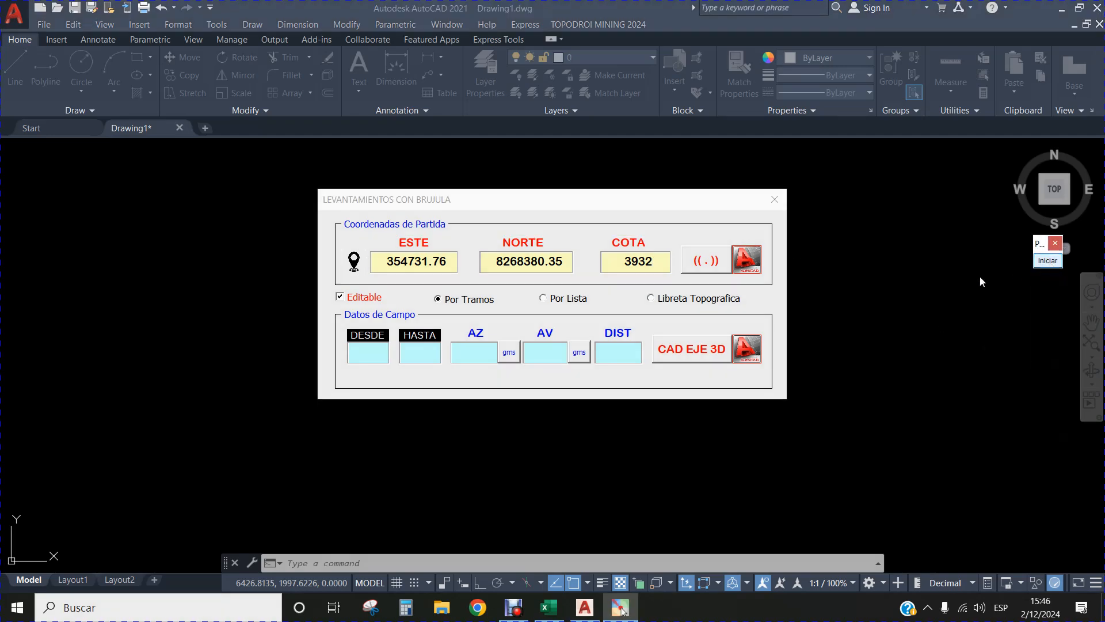
left_click(651, 299)
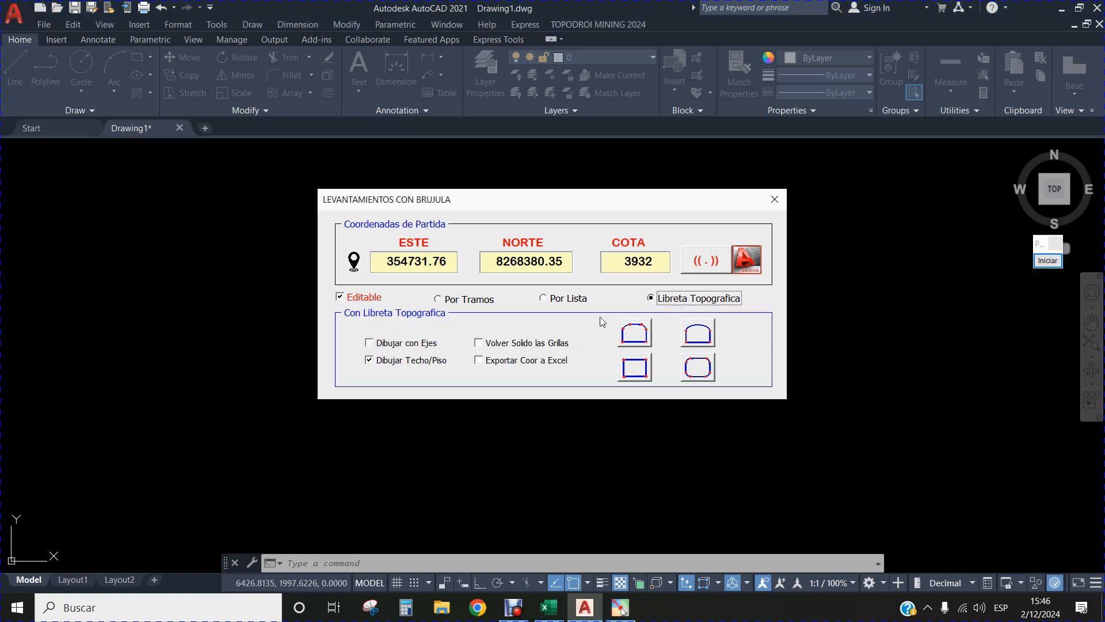
Frame the four drawing options with a green annotation rectangle, end the annotation, and enable Dibujar con Ejes and Volver Solido las Grillas.
left_click(1047, 261)
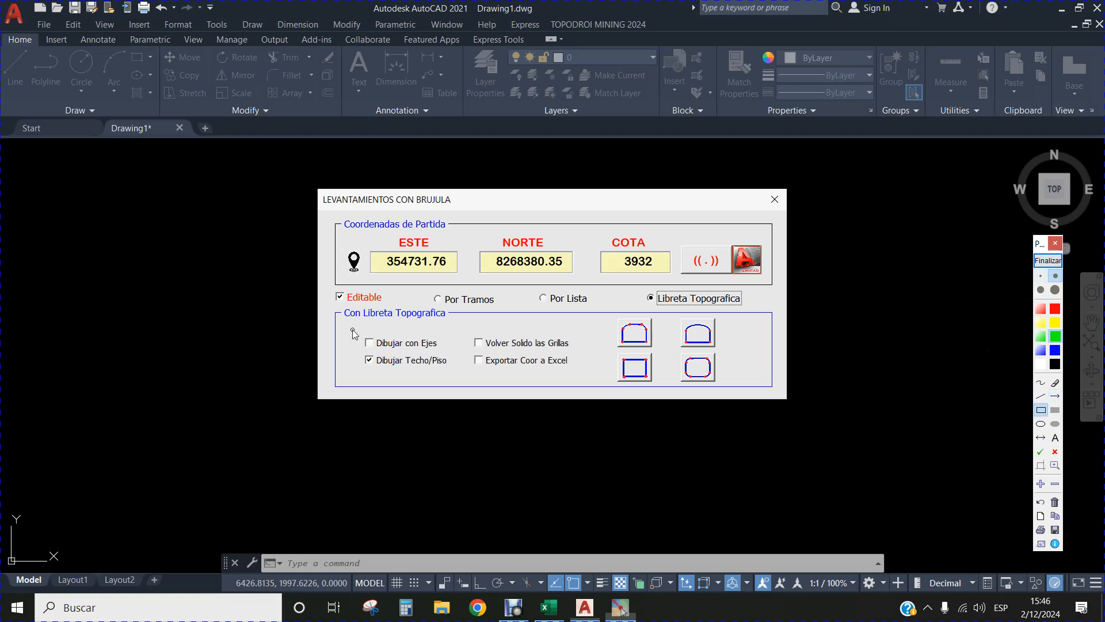
left_click_drag(353, 330, 577, 376)
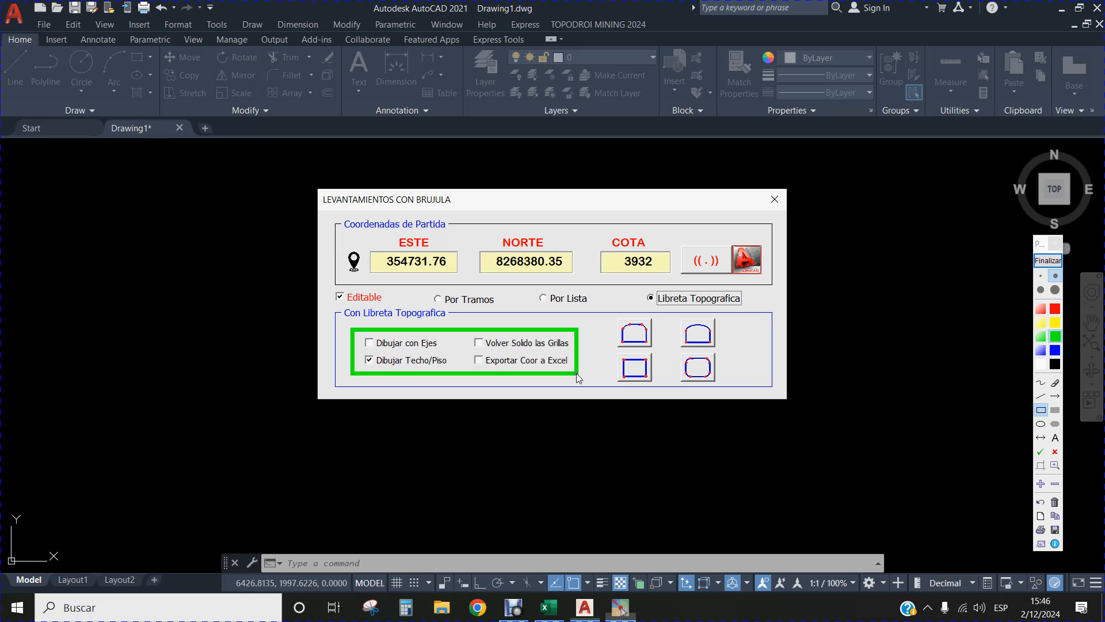
left_click(1048, 260)
left_click(370, 344)
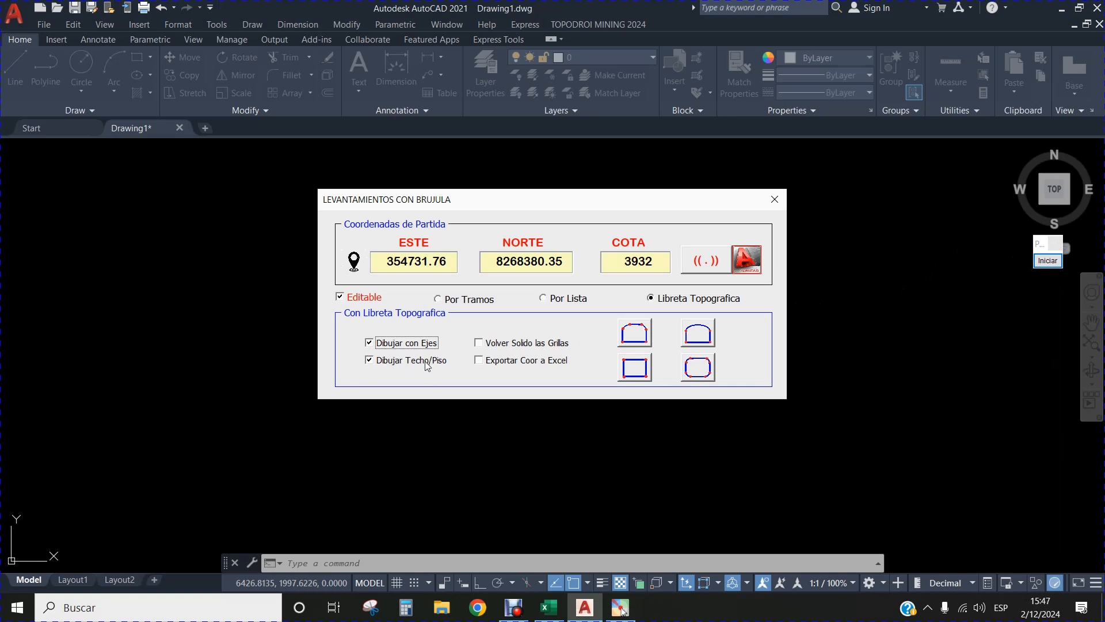
left_click(480, 344)
Frame the four tunnel section shapes with a green annotation rectangle and the two arched ones with a blue rectangle.
left_click(1054, 264)
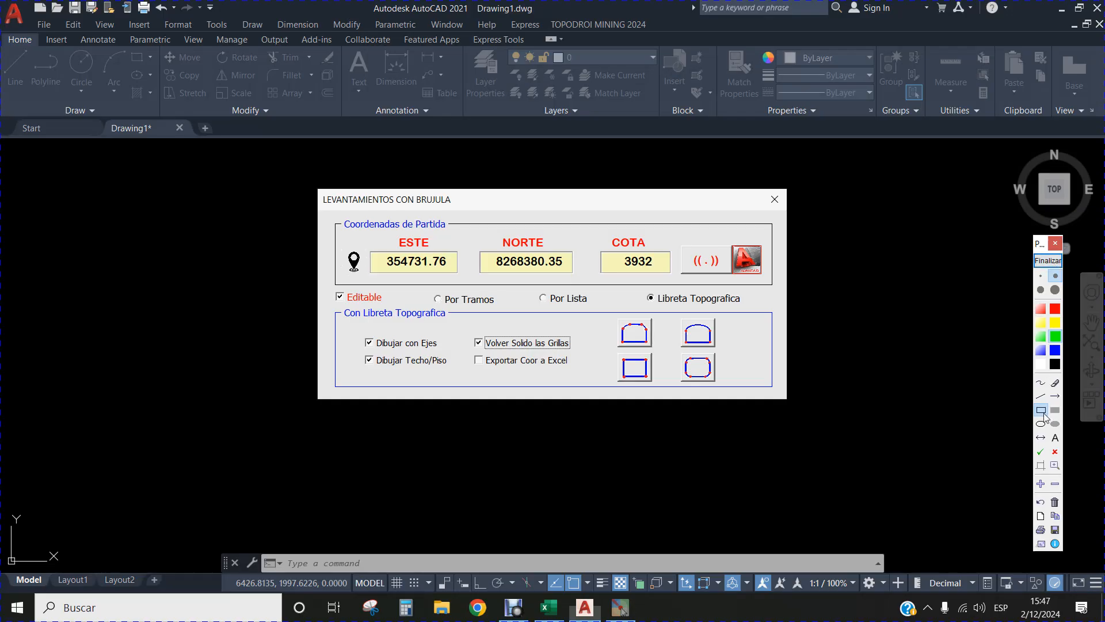
mouse_move(611, 316)
left_mouse_down()
mouse_move(680, 329)
mouse_move(725, 367)
mouse_move(725, 384)
left_mouse_up()
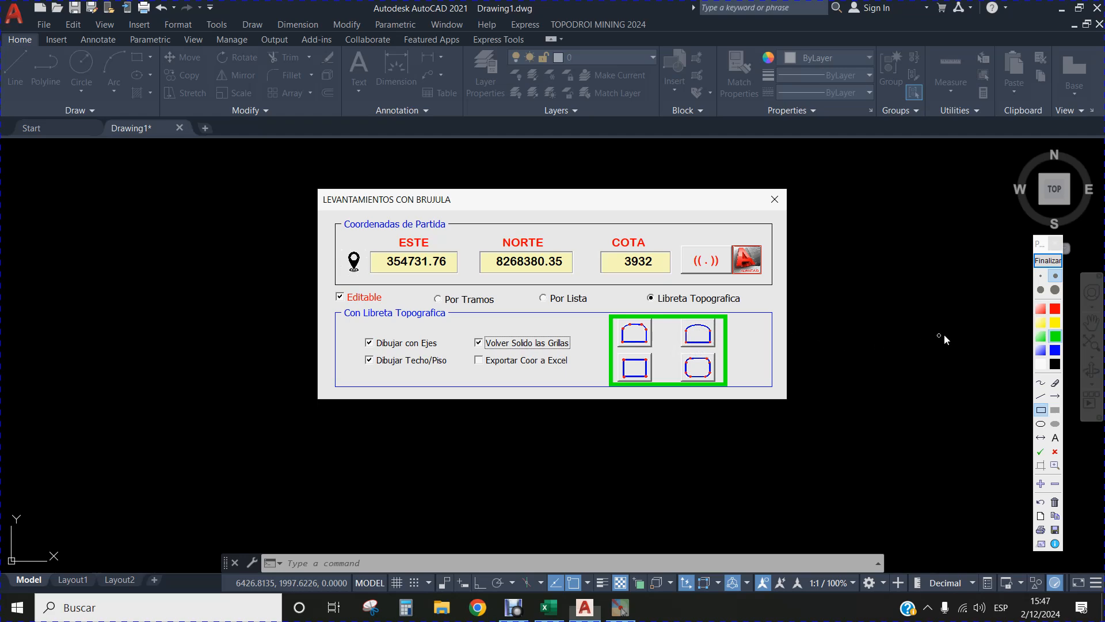
left_click(1055, 350)
mouse_move(598, 318)
left_mouse_down()
mouse_move(673, 346)
mouse_move(737, 348)
left_mouse_up()
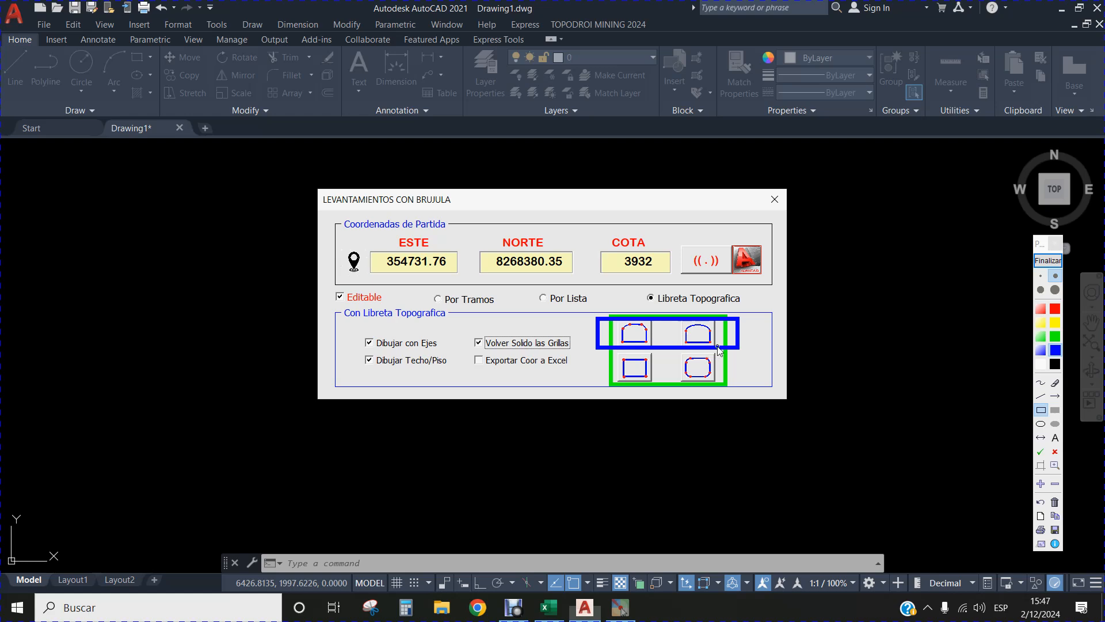
Point a blue annotation arrow at the first arched section shape, then end the annotation.
left_click(1054, 396)
mouse_move(584, 365)
left_mouse_down()
mouse_move(608, 364)
mouse_move(621, 346)
left_mouse_up()
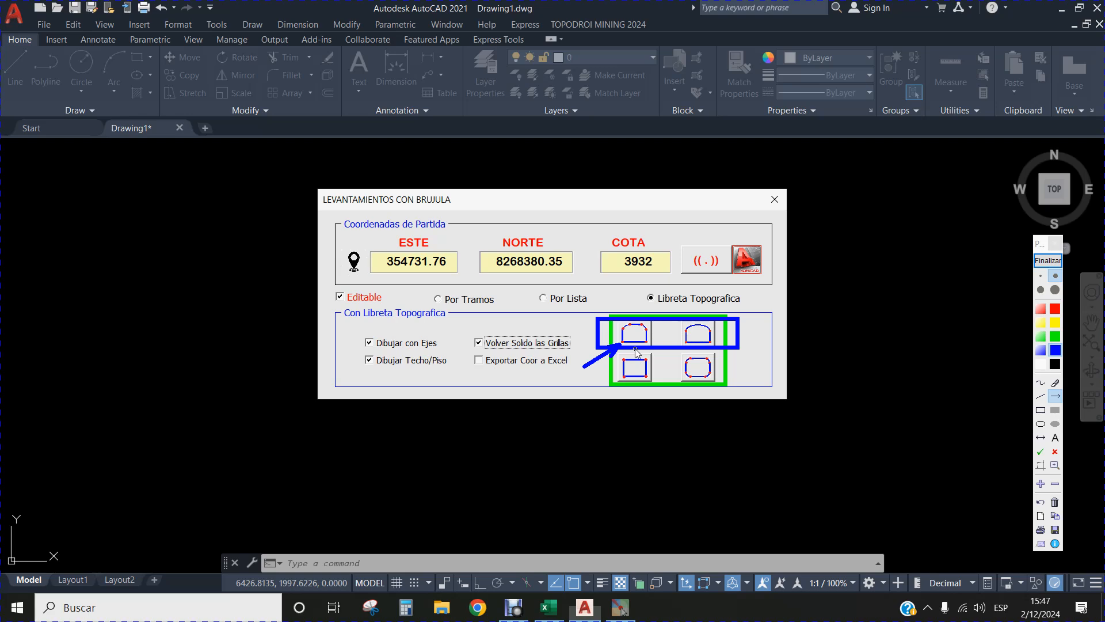
left_click(1045, 263)
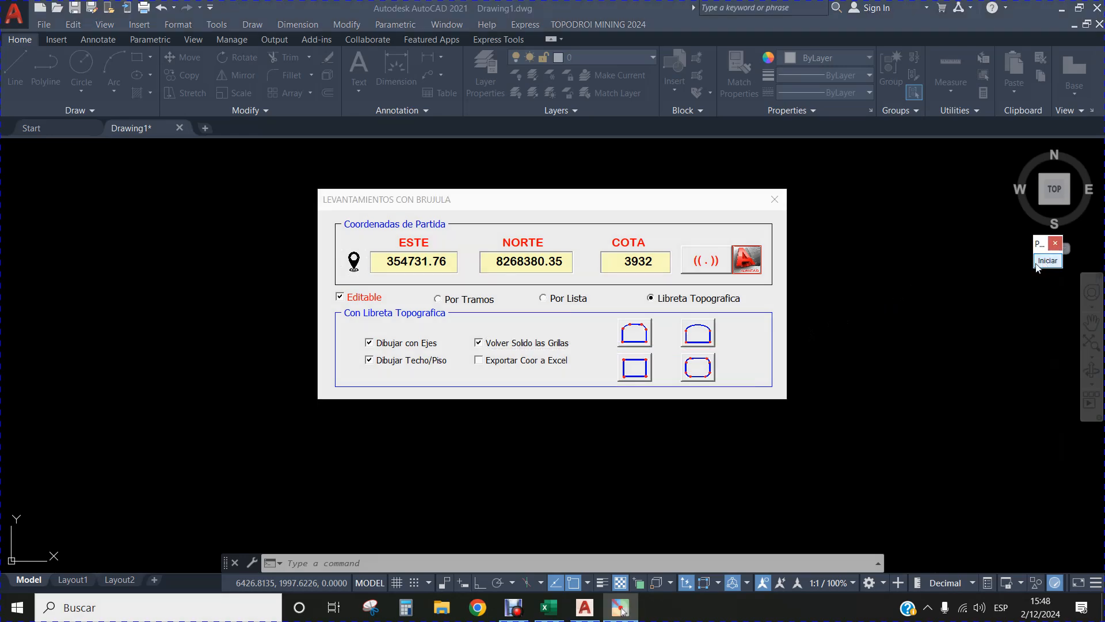
Plot the topographic survey using the first arched section shape, then close the compass survey dialog.
left_click(637, 338)
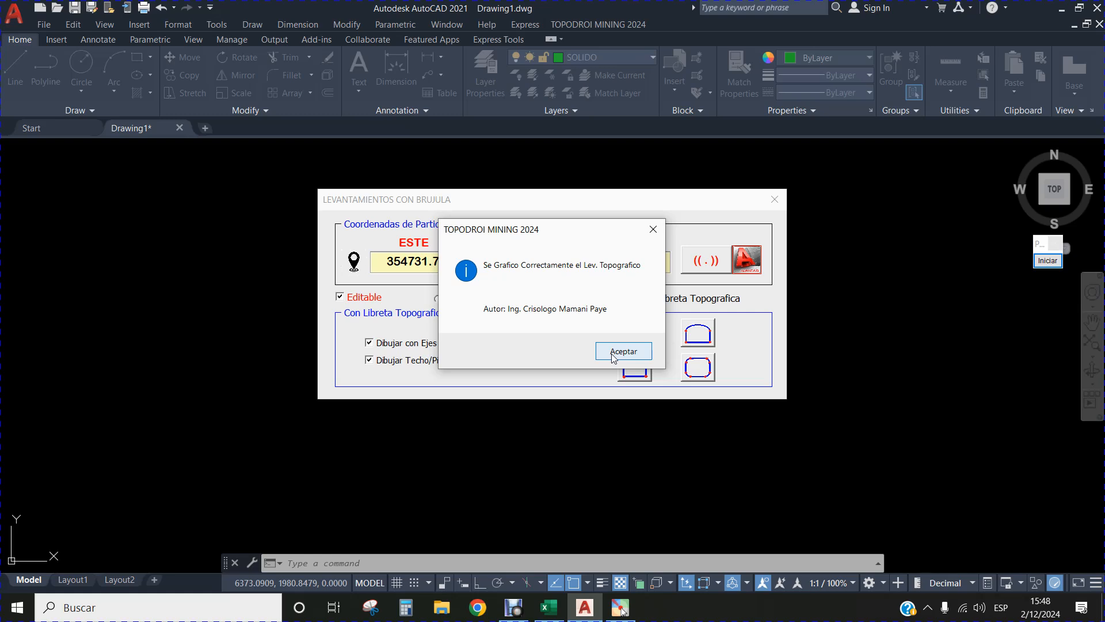
left_click(626, 356)
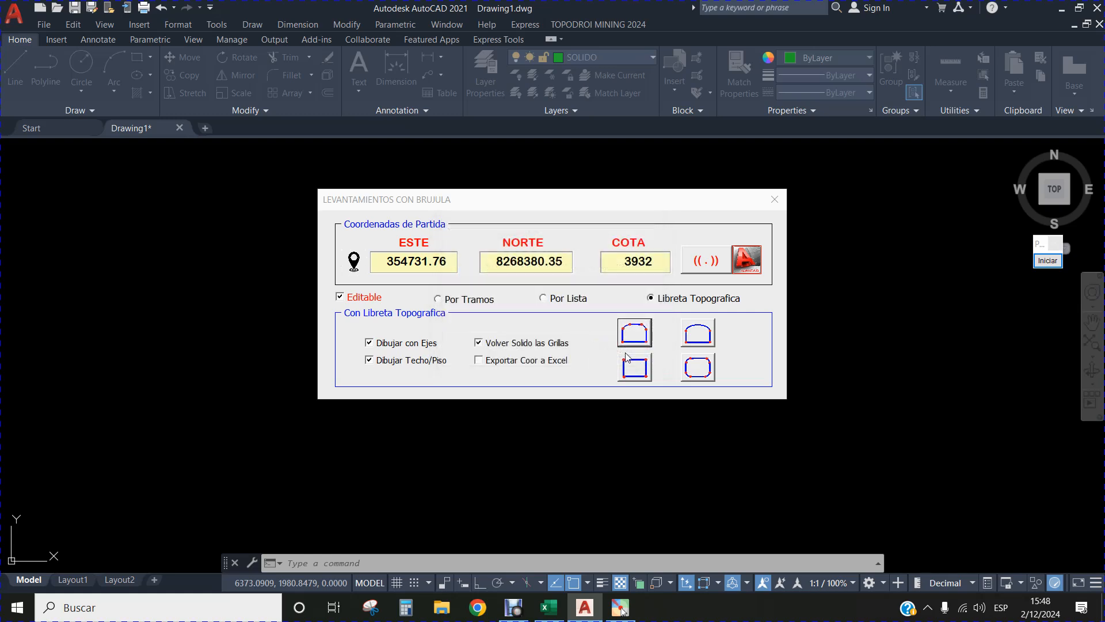
left_click(780, 200)
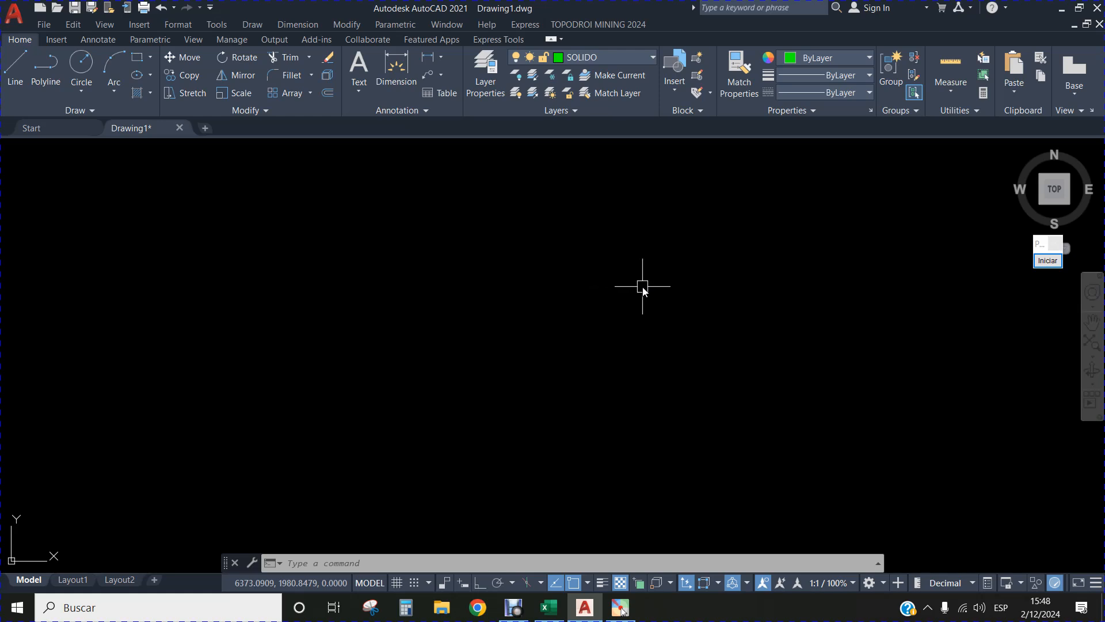
Zoom to the drawing's extents to view the plotted survey.
left_click(355, 560)
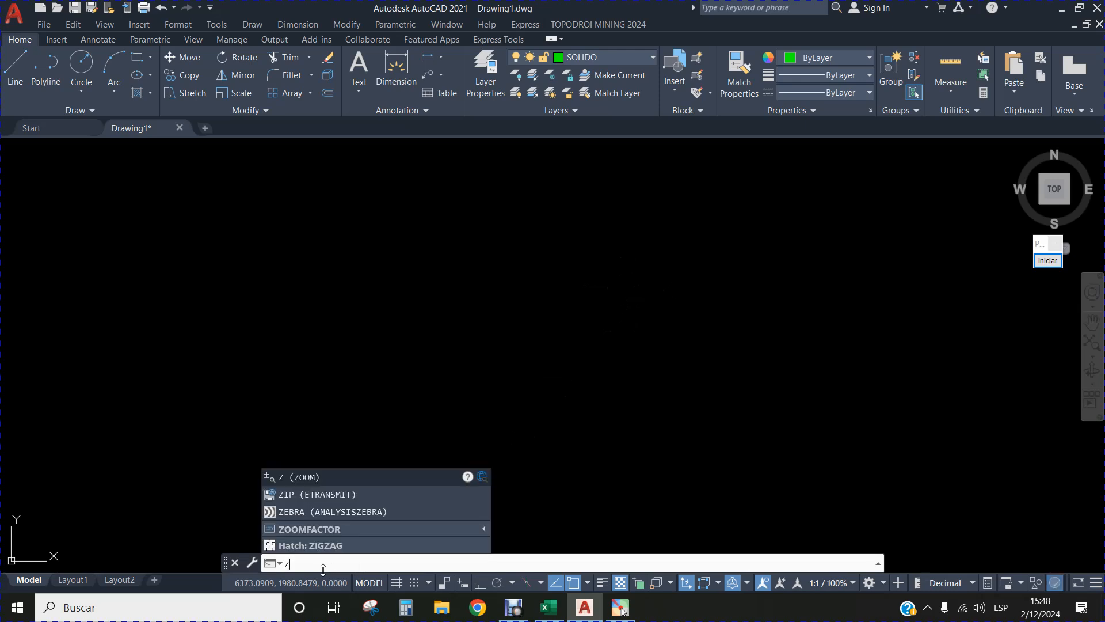
key("Return")
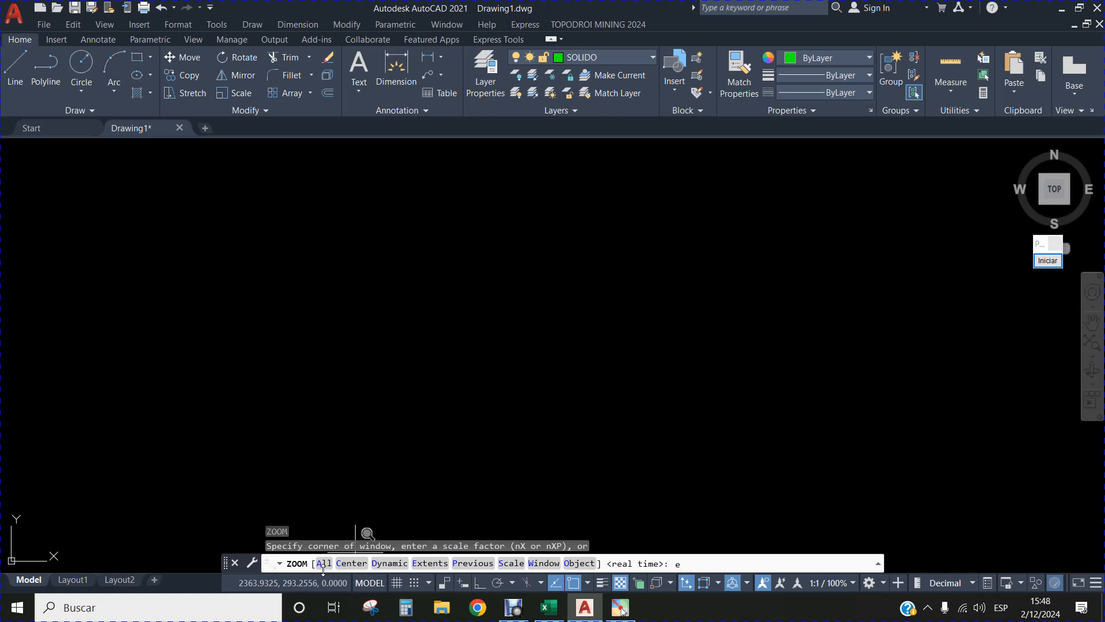
type("e")
key("Return")
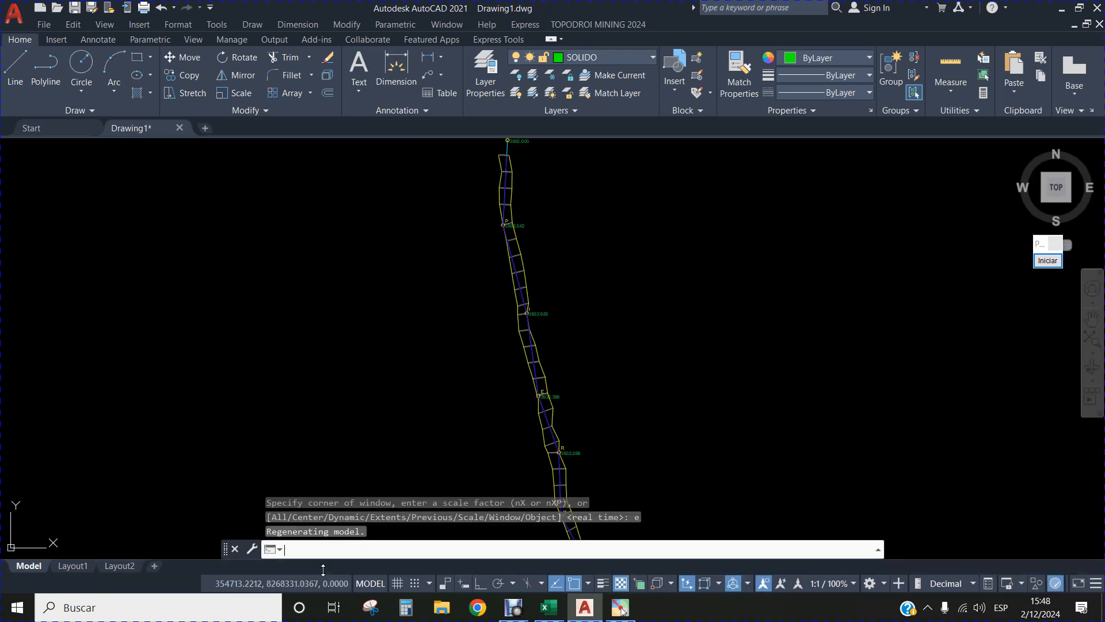
Examine the plotted tunnel plan along its length, from the BM point through the following survey stations and their elevations.
scroll(528, 387, "down", 3)
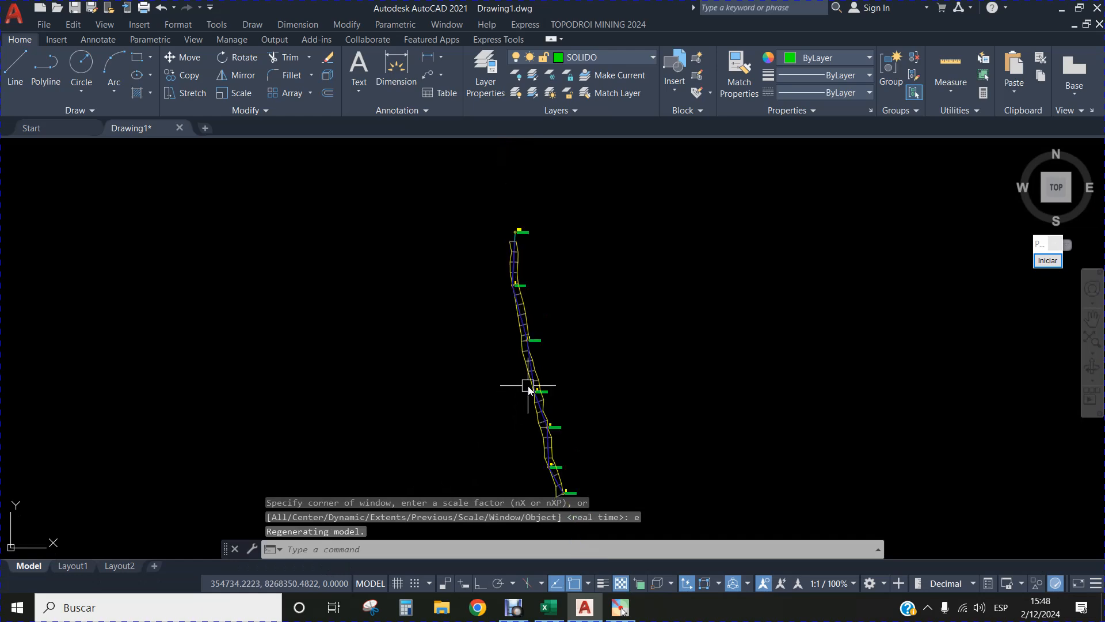
scroll(518, 226, "up", 5)
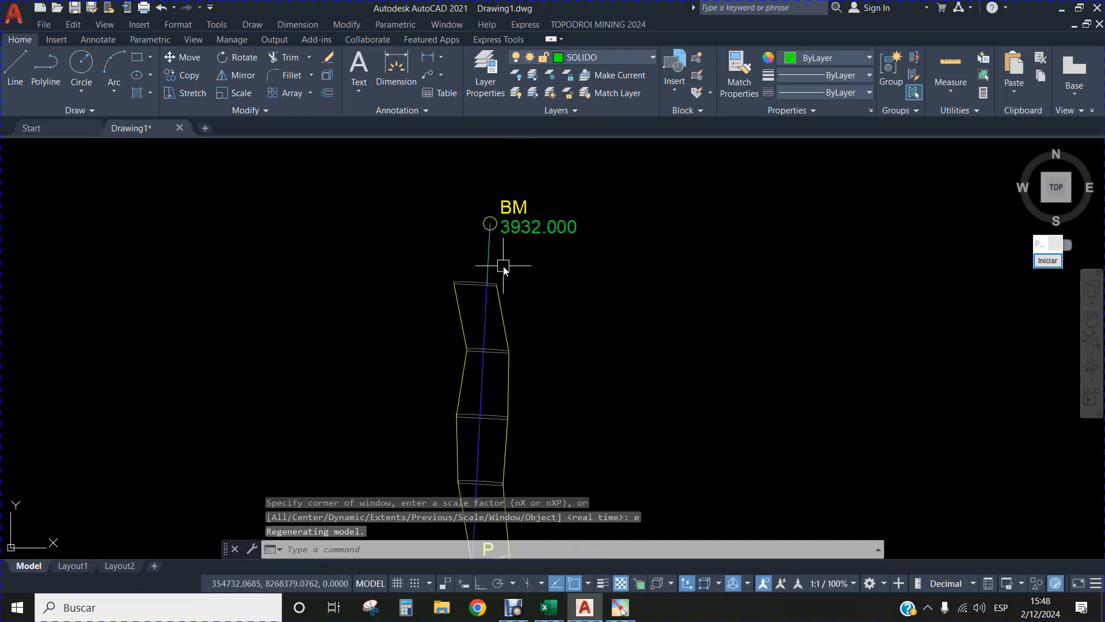
scroll(509, 202, "down", 2)
scroll(512, 202, "up", 2)
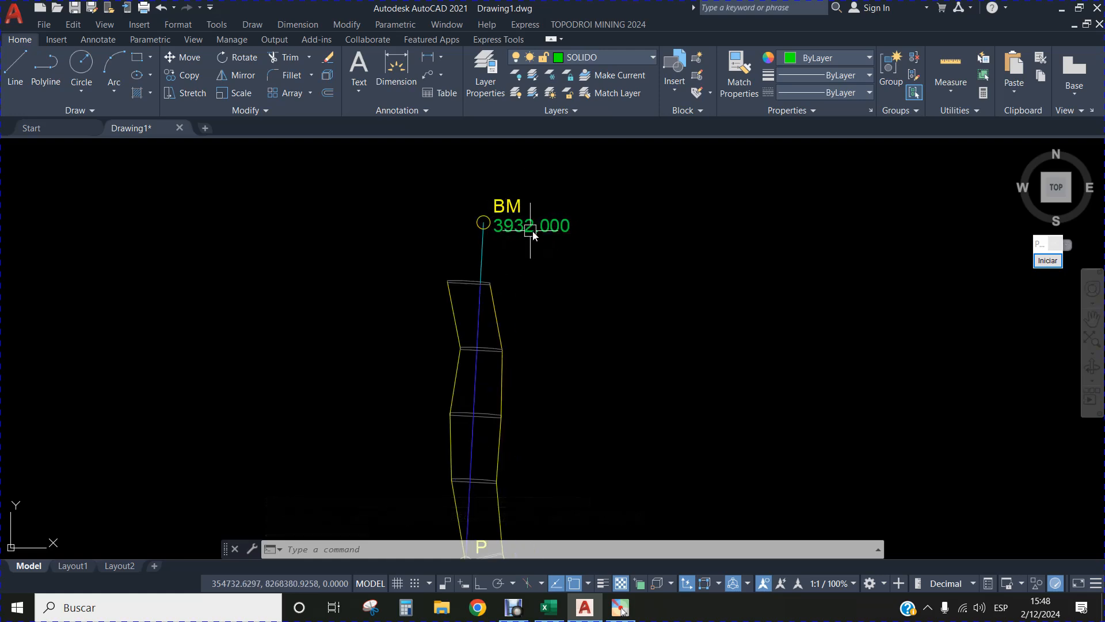
scroll(510, 237, "down", 4)
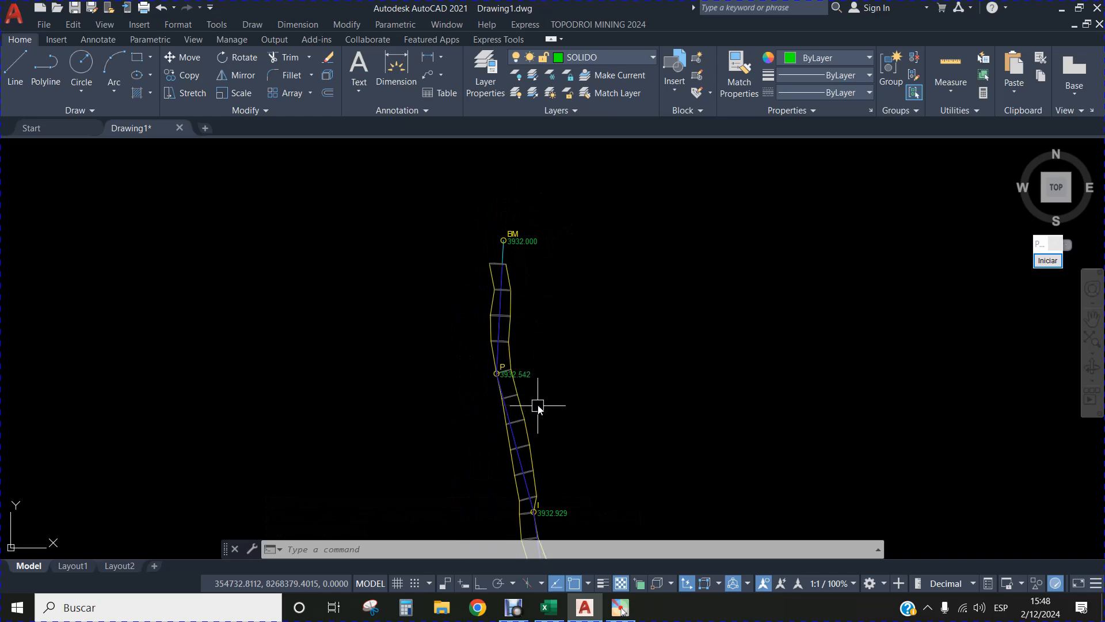
left_click_drag(538, 402, 459, 245)
scroll(464, 345, "up", 3)
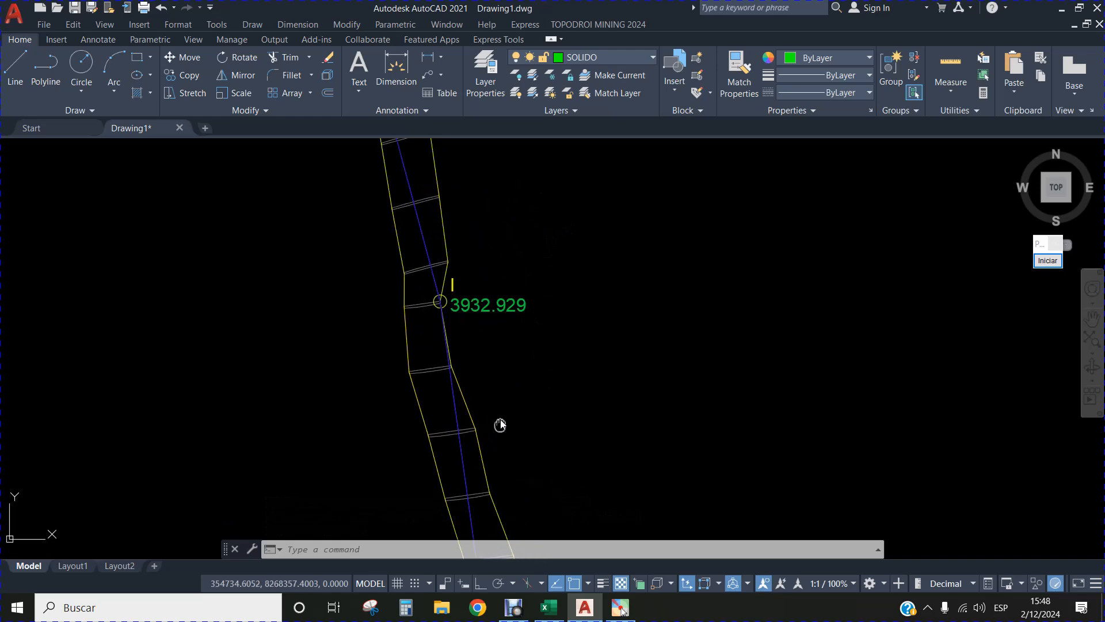
scroll(501, 424, "up", 3)
left_click_drag(547, 501, 542, 267)
left_click_drag(639, 468, 548, 311)
left_click_drag(549, 505, 545, 331)
left_click_drag(577, 407, 577, 486)
scroll(512, 338, "down", 5)
left_click_drag(510, 254, 463, 506)
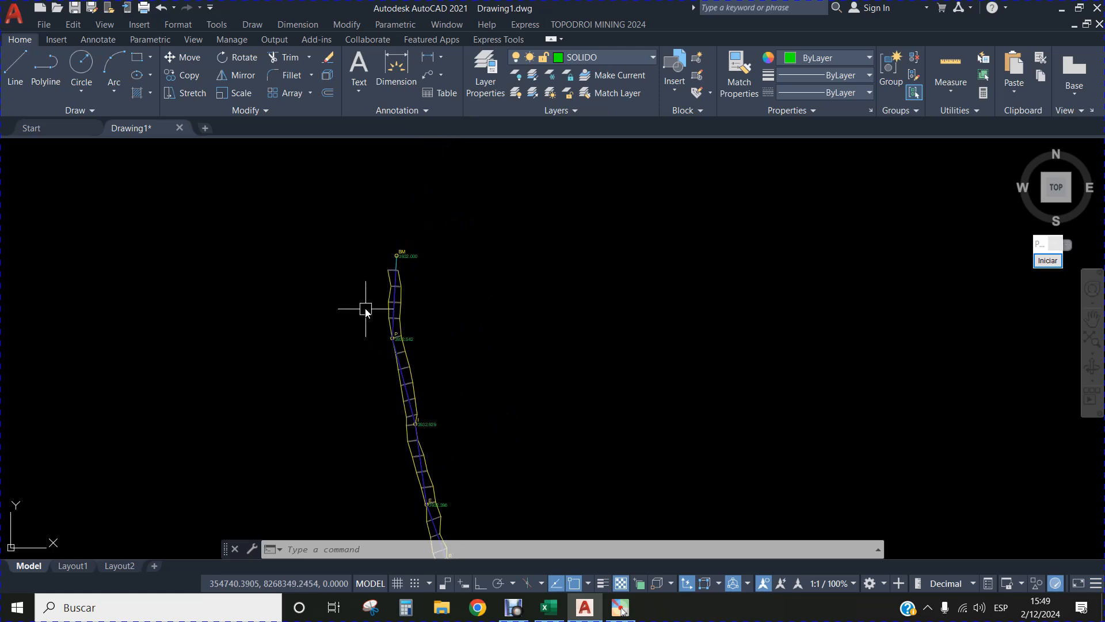
Review the BM end of the plan and the drawing's layer list without changing the current layer.
scroll(365, 304, "up", 4)
left_click_drag(459, 274, 513, 313)
scroll(495, 309, "up", 2)
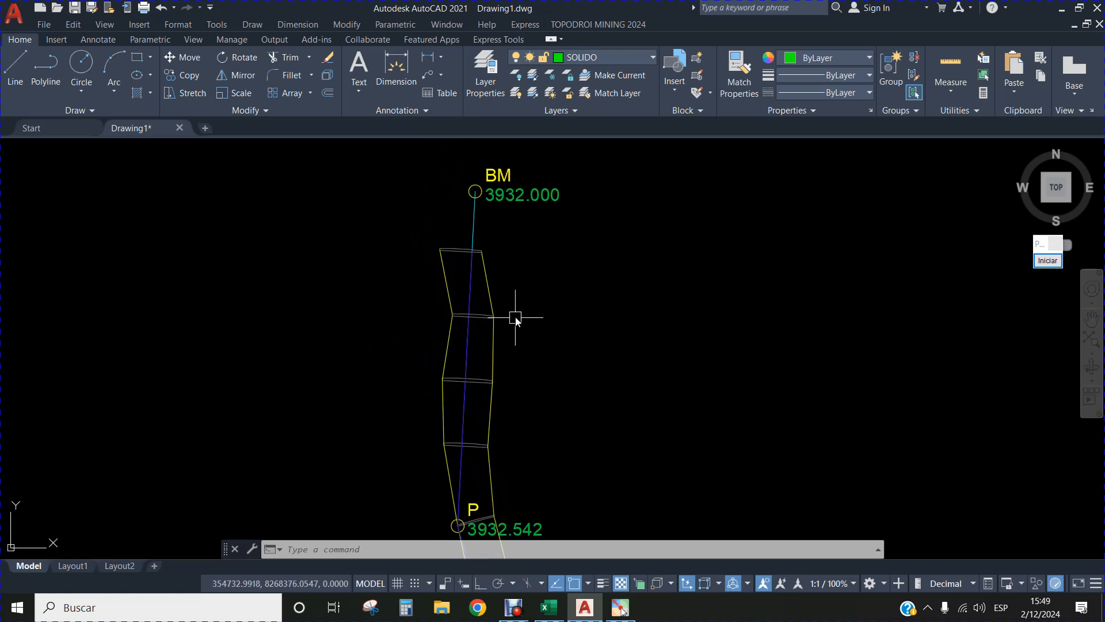
left_click(654, 58)
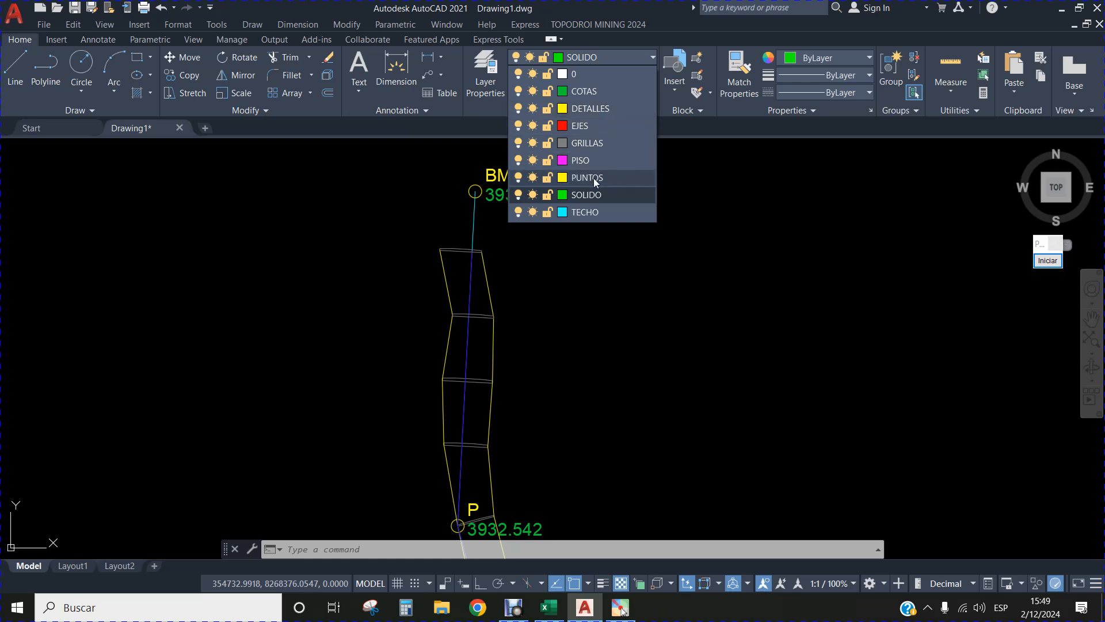
left_click(627, 246)
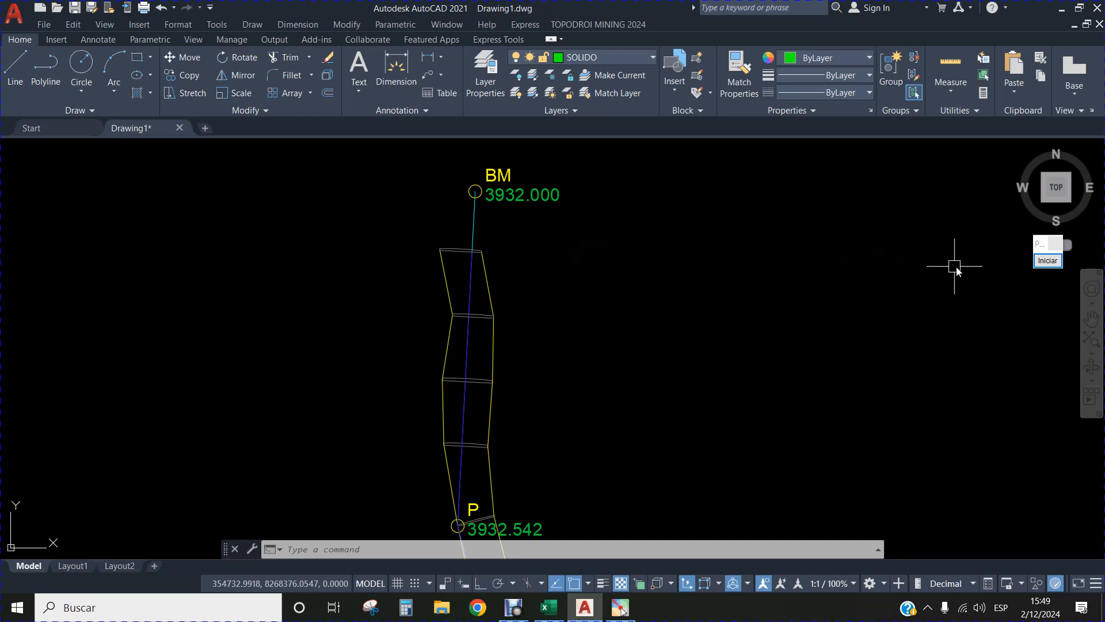
Frame the viewport's view controls with a blue annotation rectangle, and end the annotation.
left_click(1047, 261)
left_click(1040, 409)
left_click_drag(4, 143, 139, 171)
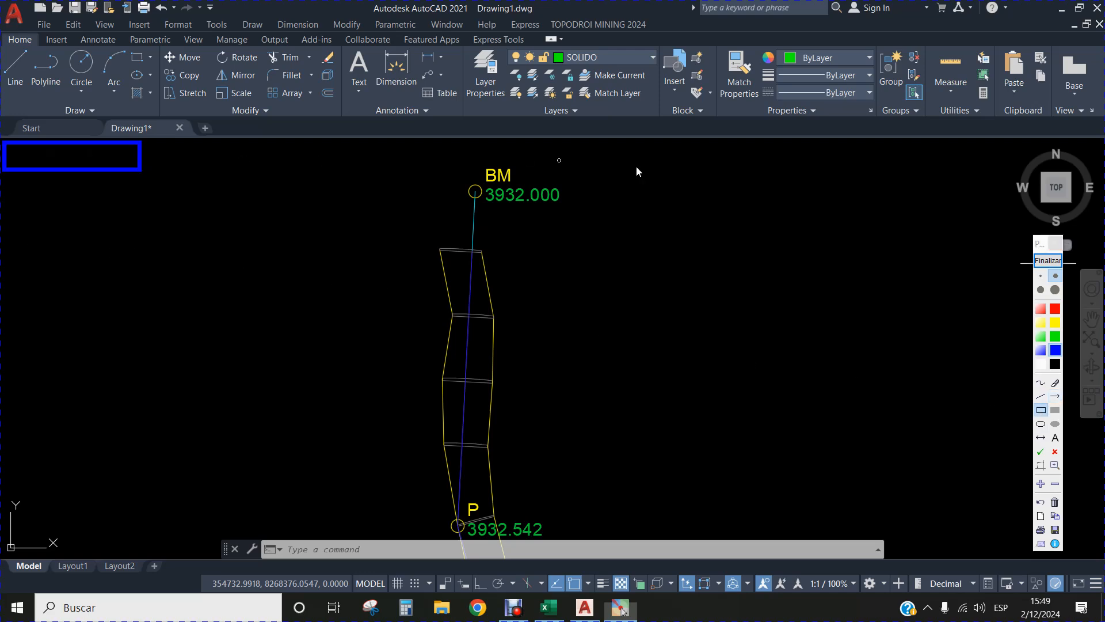
left_click(1047, 260)
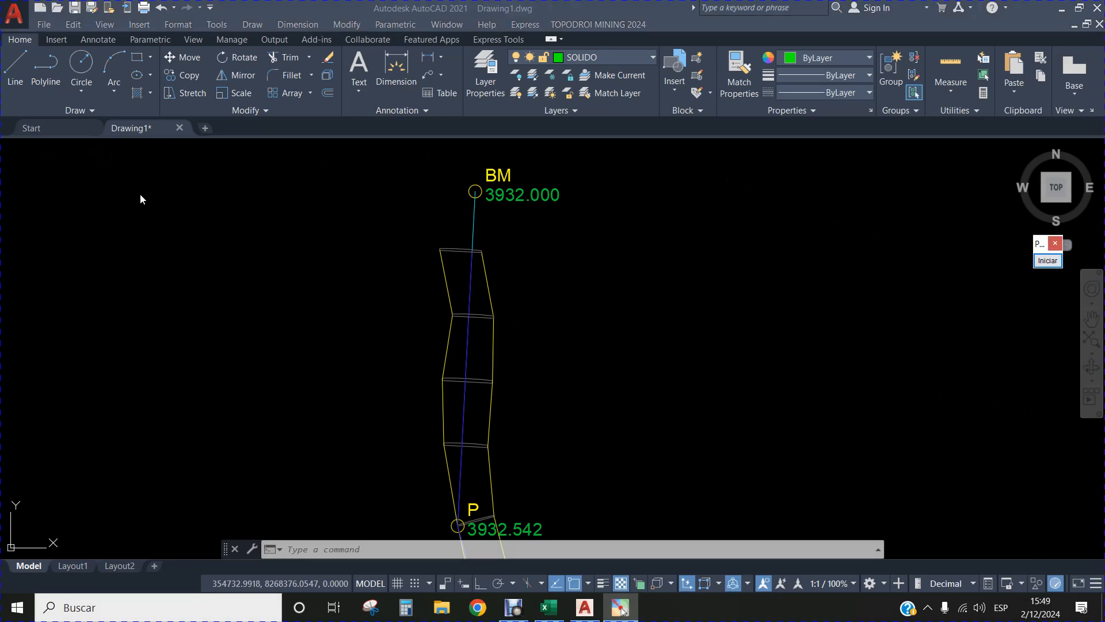
Switch the model view from Top to SW Isometric.
left_click(24, 152)
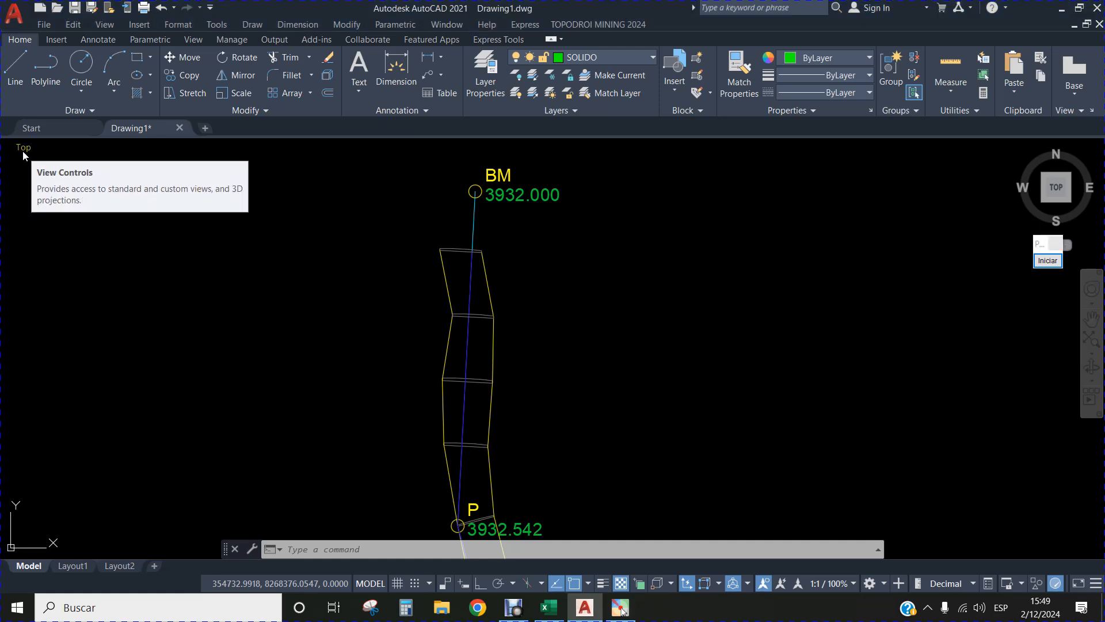
left_click(23, 151)
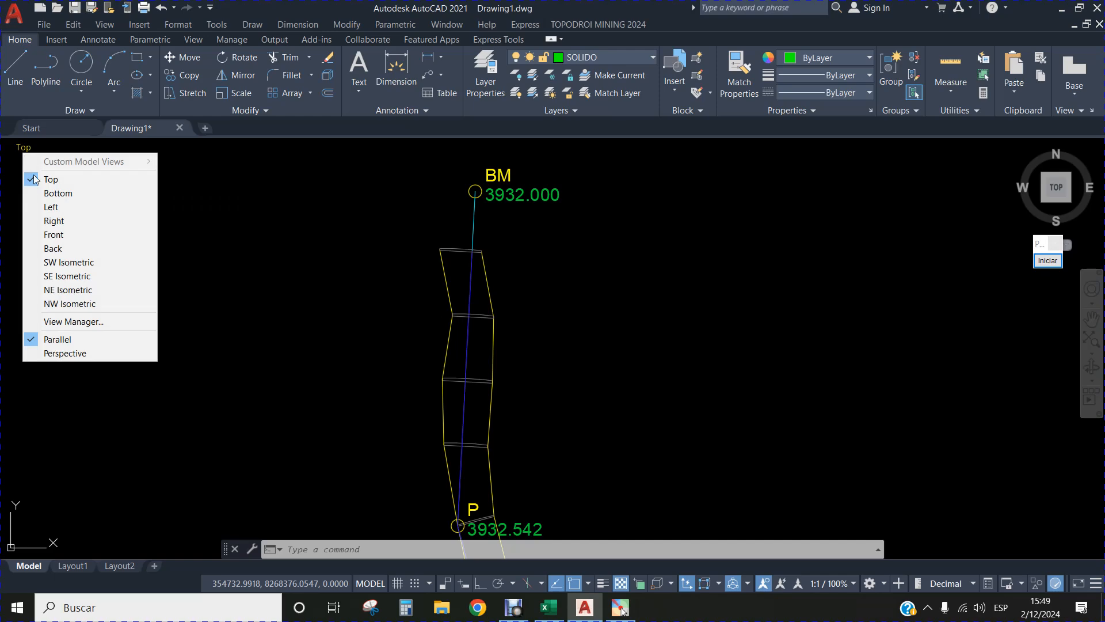
left_click(71, 264)
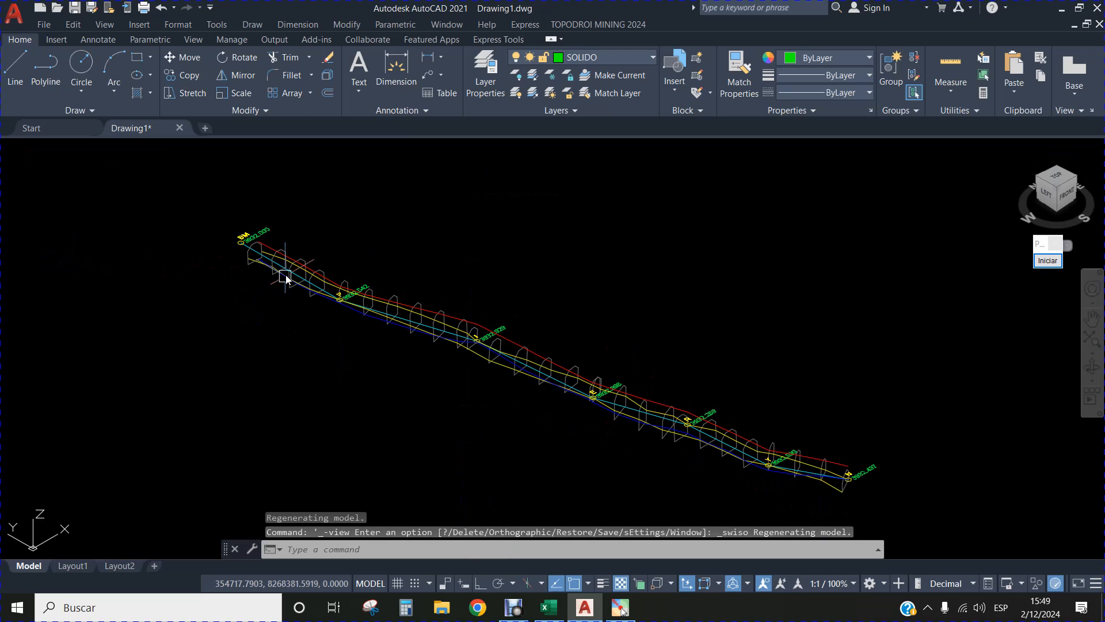
Examine the tunnel's section shapes, floor, roof and axis lines in 3D from BM to station N.
scroll(261, 241, "up", 4)
left_click_drag(564, 362, 458, 310)
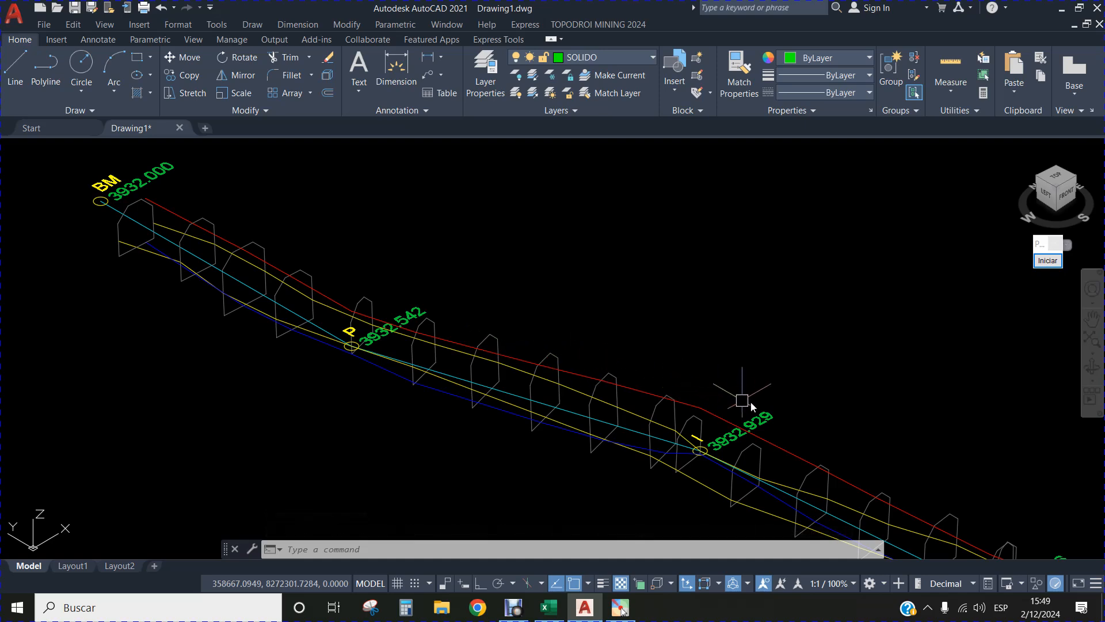
left_click_drag(765, 397, 581, 300)
left_click_drag(809, 389, 550, 303)
left_click_drag(778, 377, 538, 291)
scroll(858, 441, "down", 5)
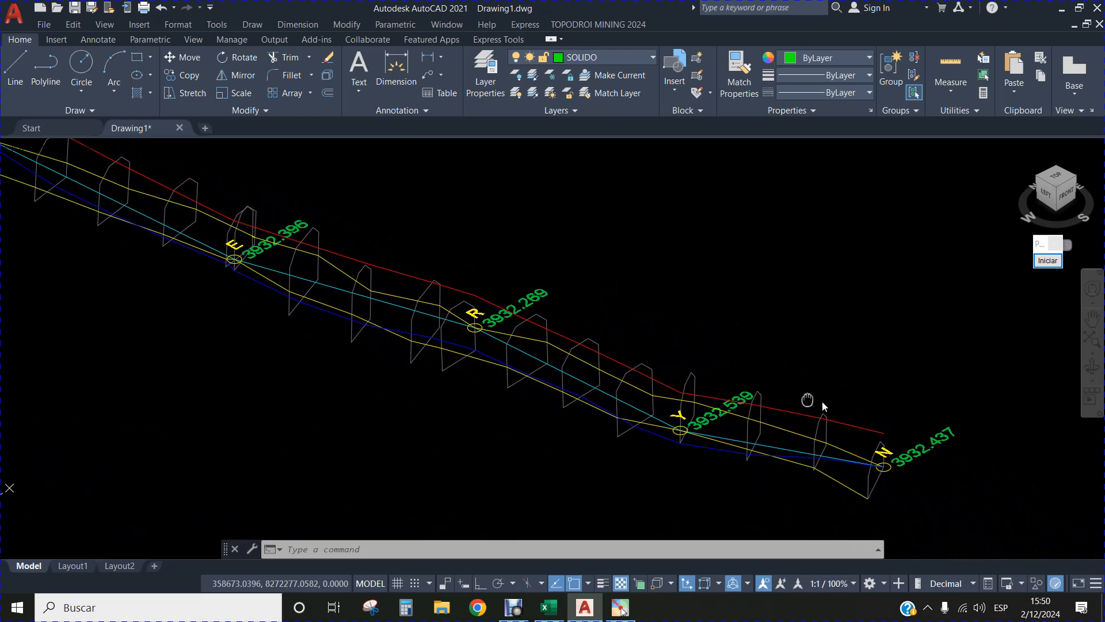
left_click_drag(530, 247, 580, 315)
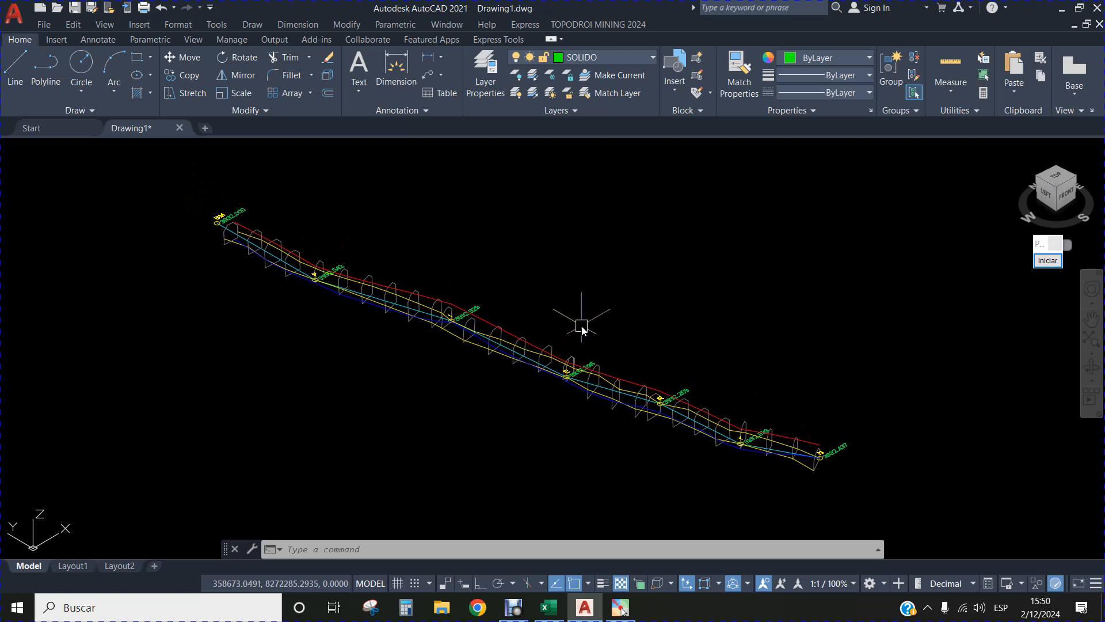
Turn off the GRILLAS layer to view the tunnel without its section outlines, and turn the layer back on.
left_click(655, 60)
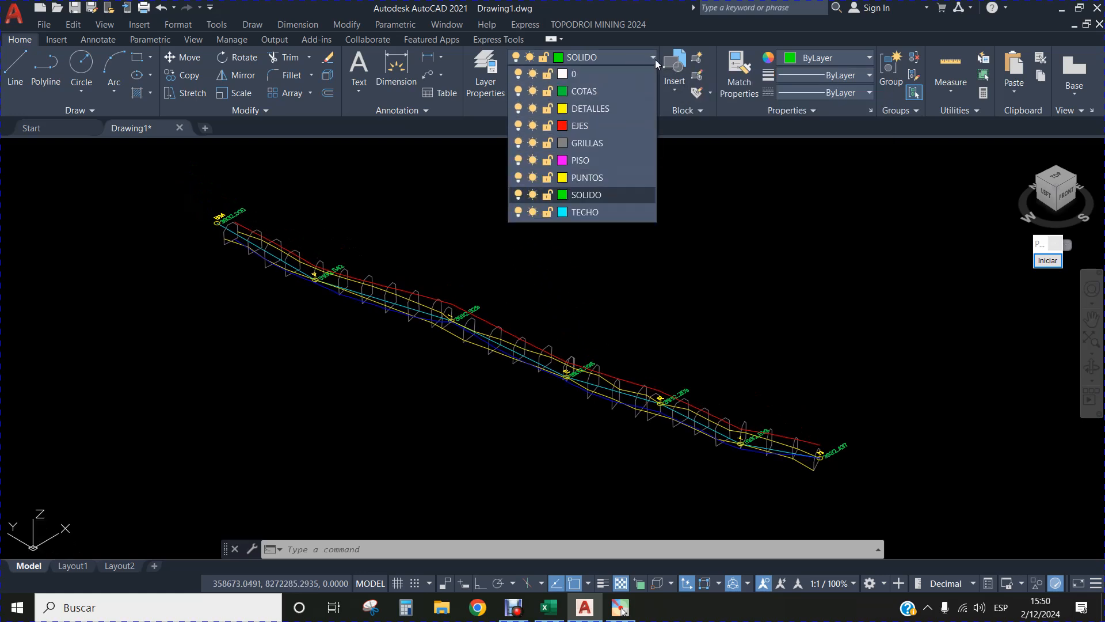
left_click(521, 142)
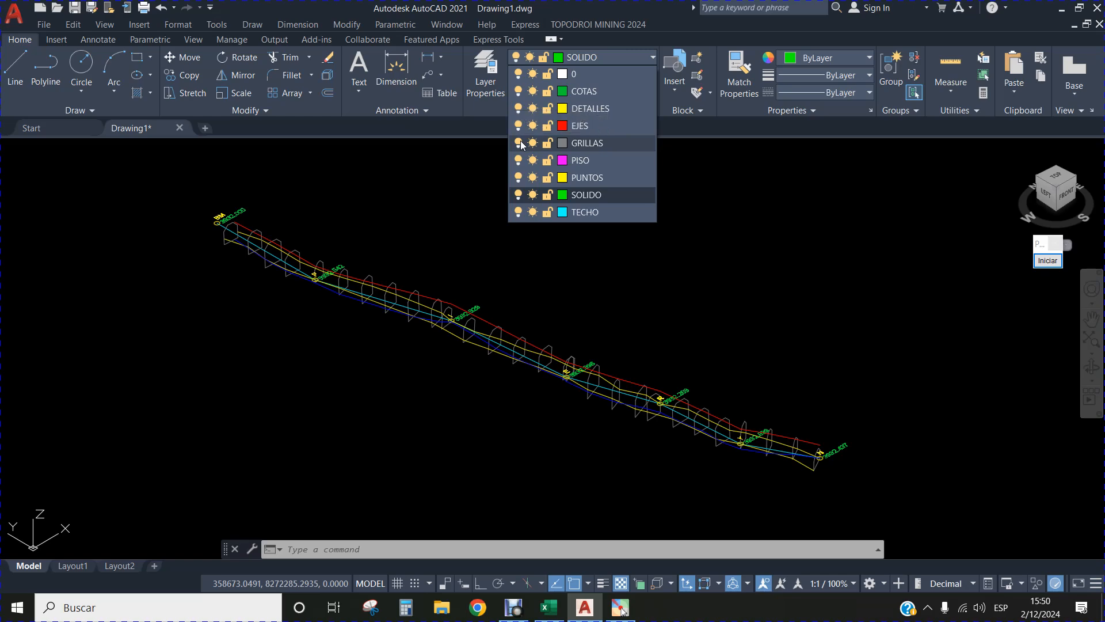
scroll(465, 345, "up", 4)
scroll(471, 275, "up", 2)
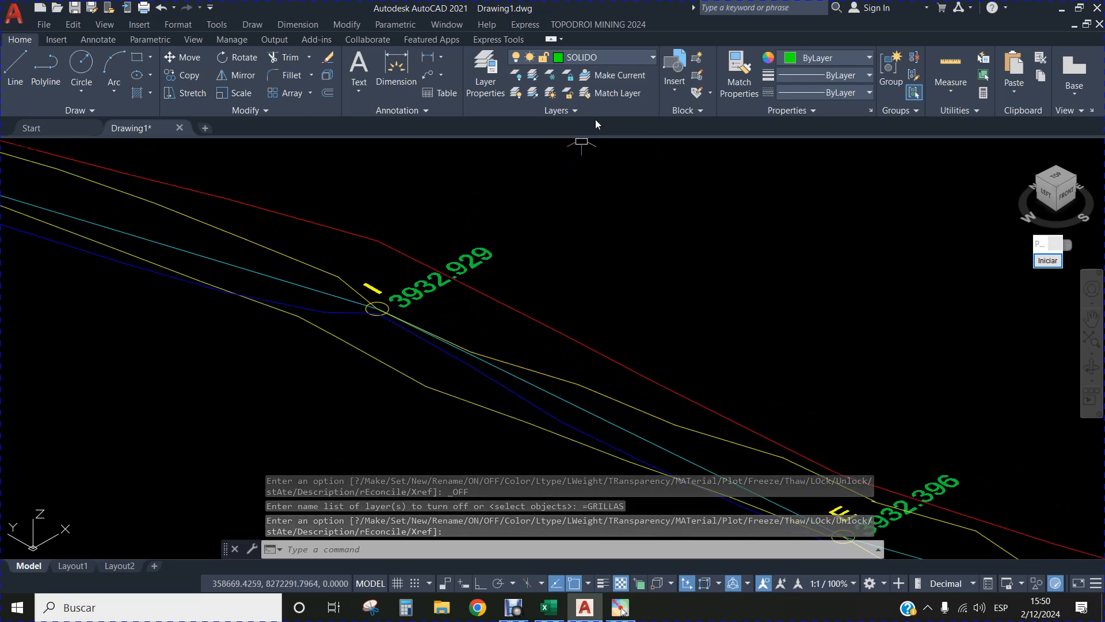
left_click(653, 57)
left_click(518, 143)
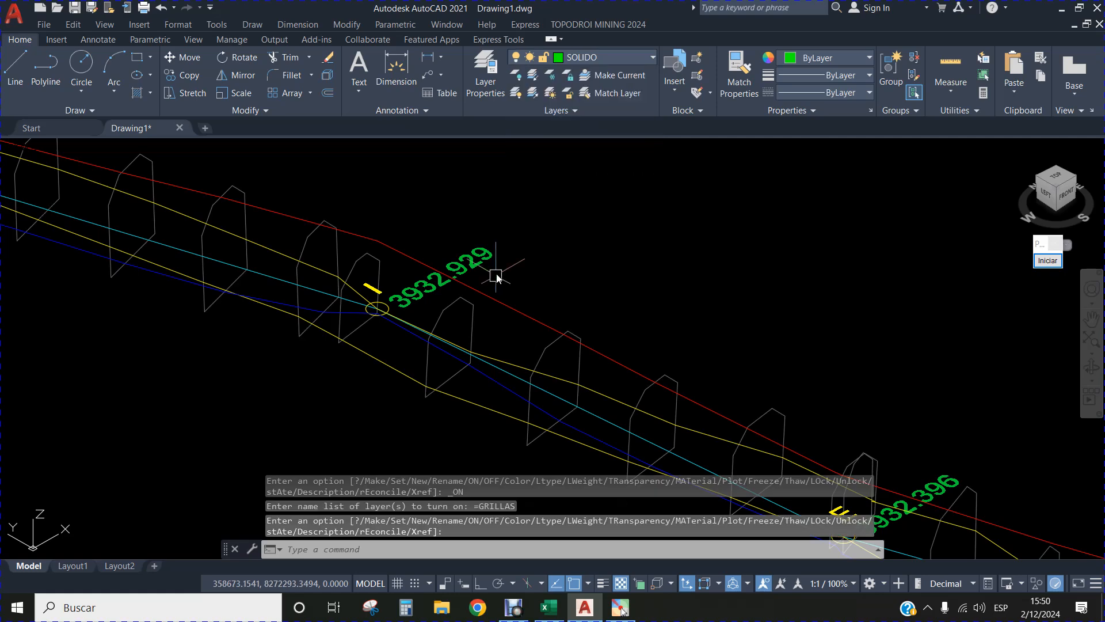
Turn off the EJES layer to hide the survey axis, and view the whole tunnel without it.
left_click(630, 57)
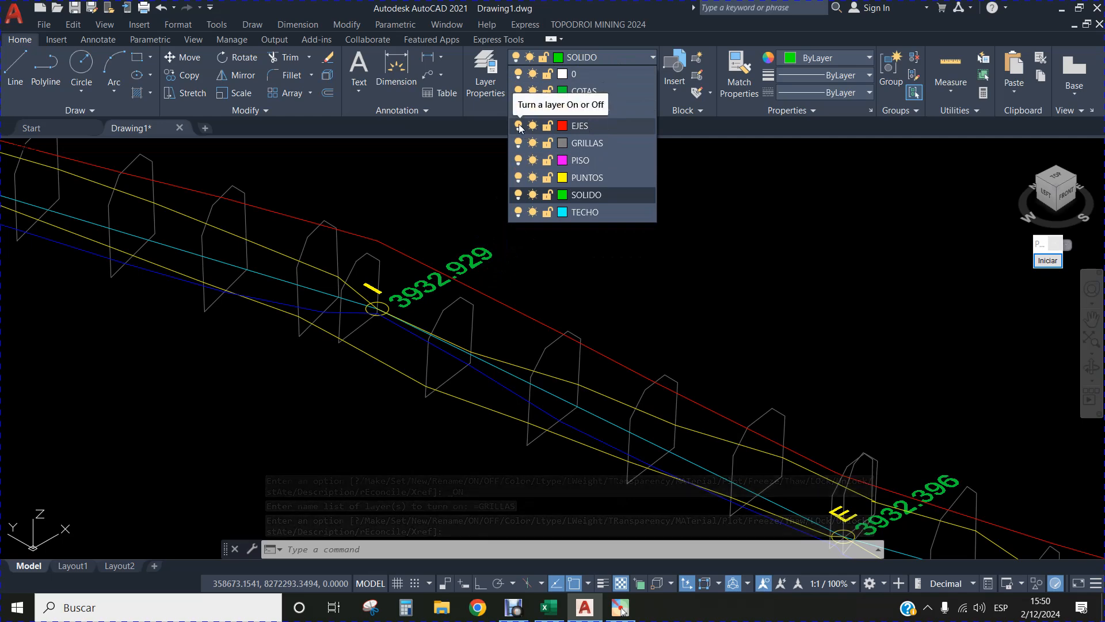
left_click(519, 126)
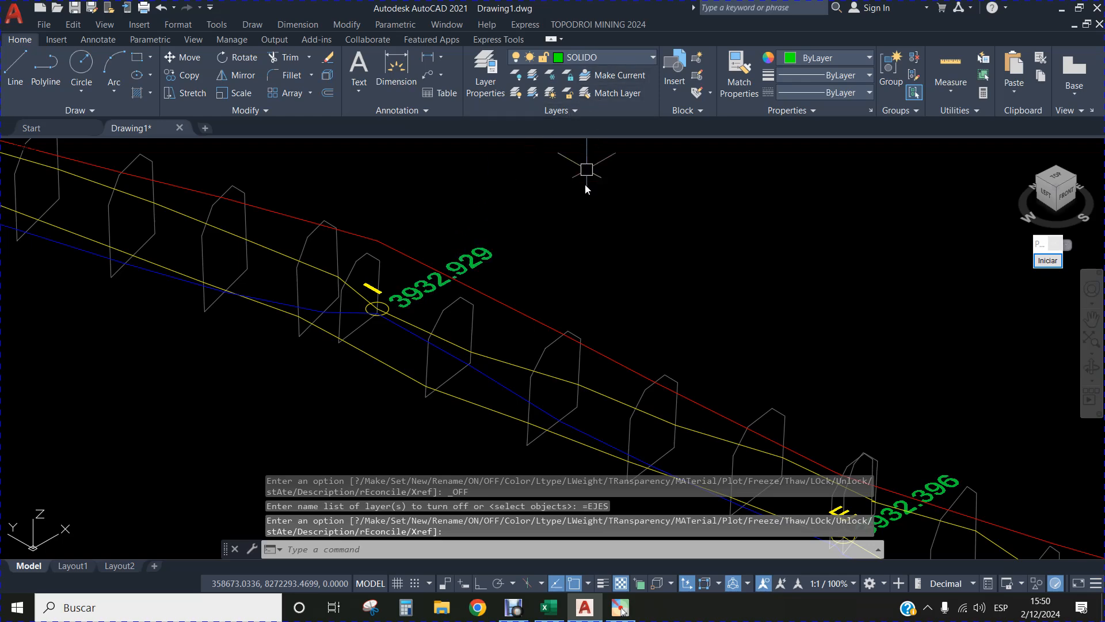
scroll(587, 230, "down", 5)
left_click_drag(638, 249, 565, 318)
scroll(582, 382, "up", 2)
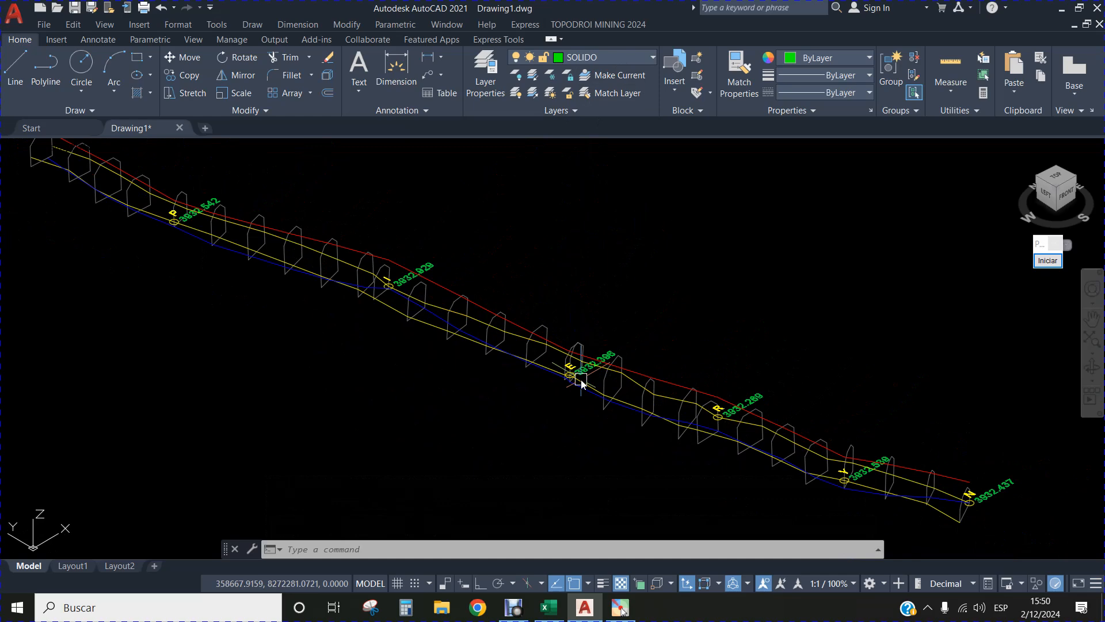
scroll(572, 354, "down", 2)
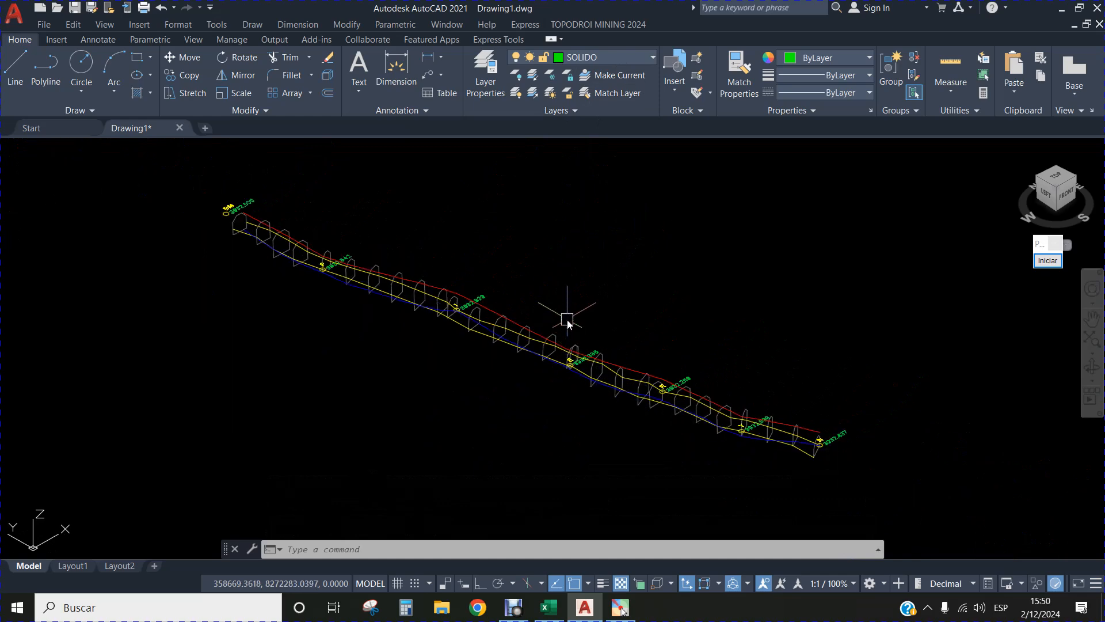